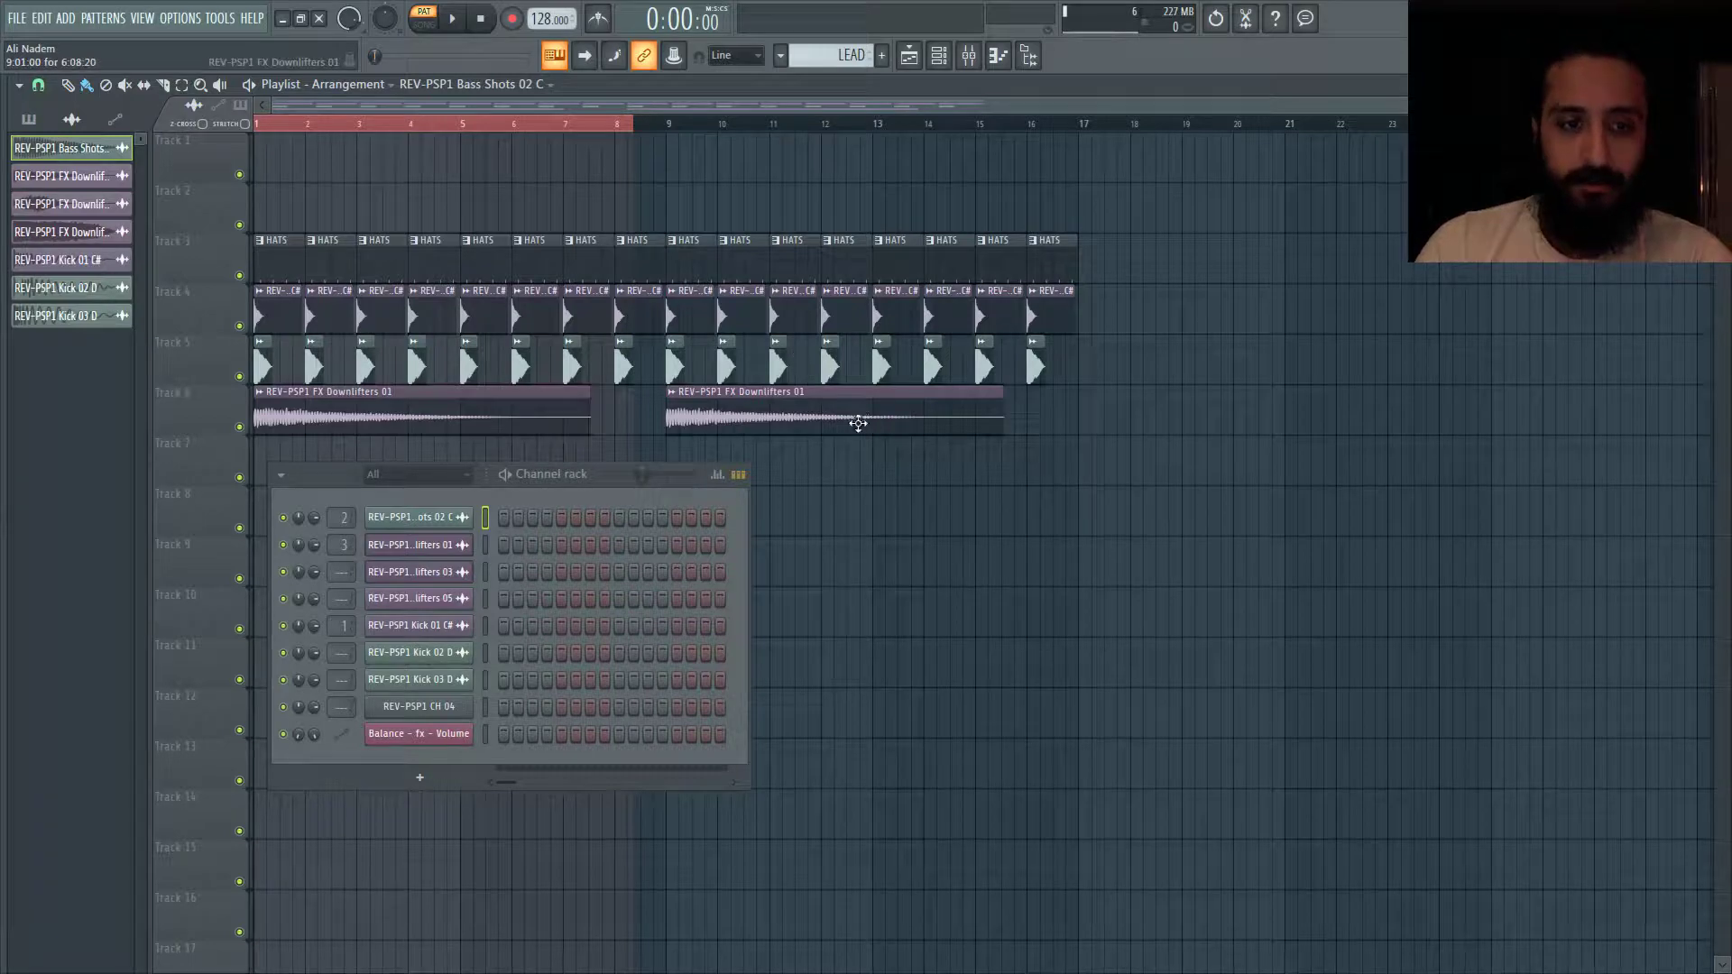
- Drag the Channel rack right, then up, then down to rest centred below the playlist clips
drag(318, 481, 1051, 487)
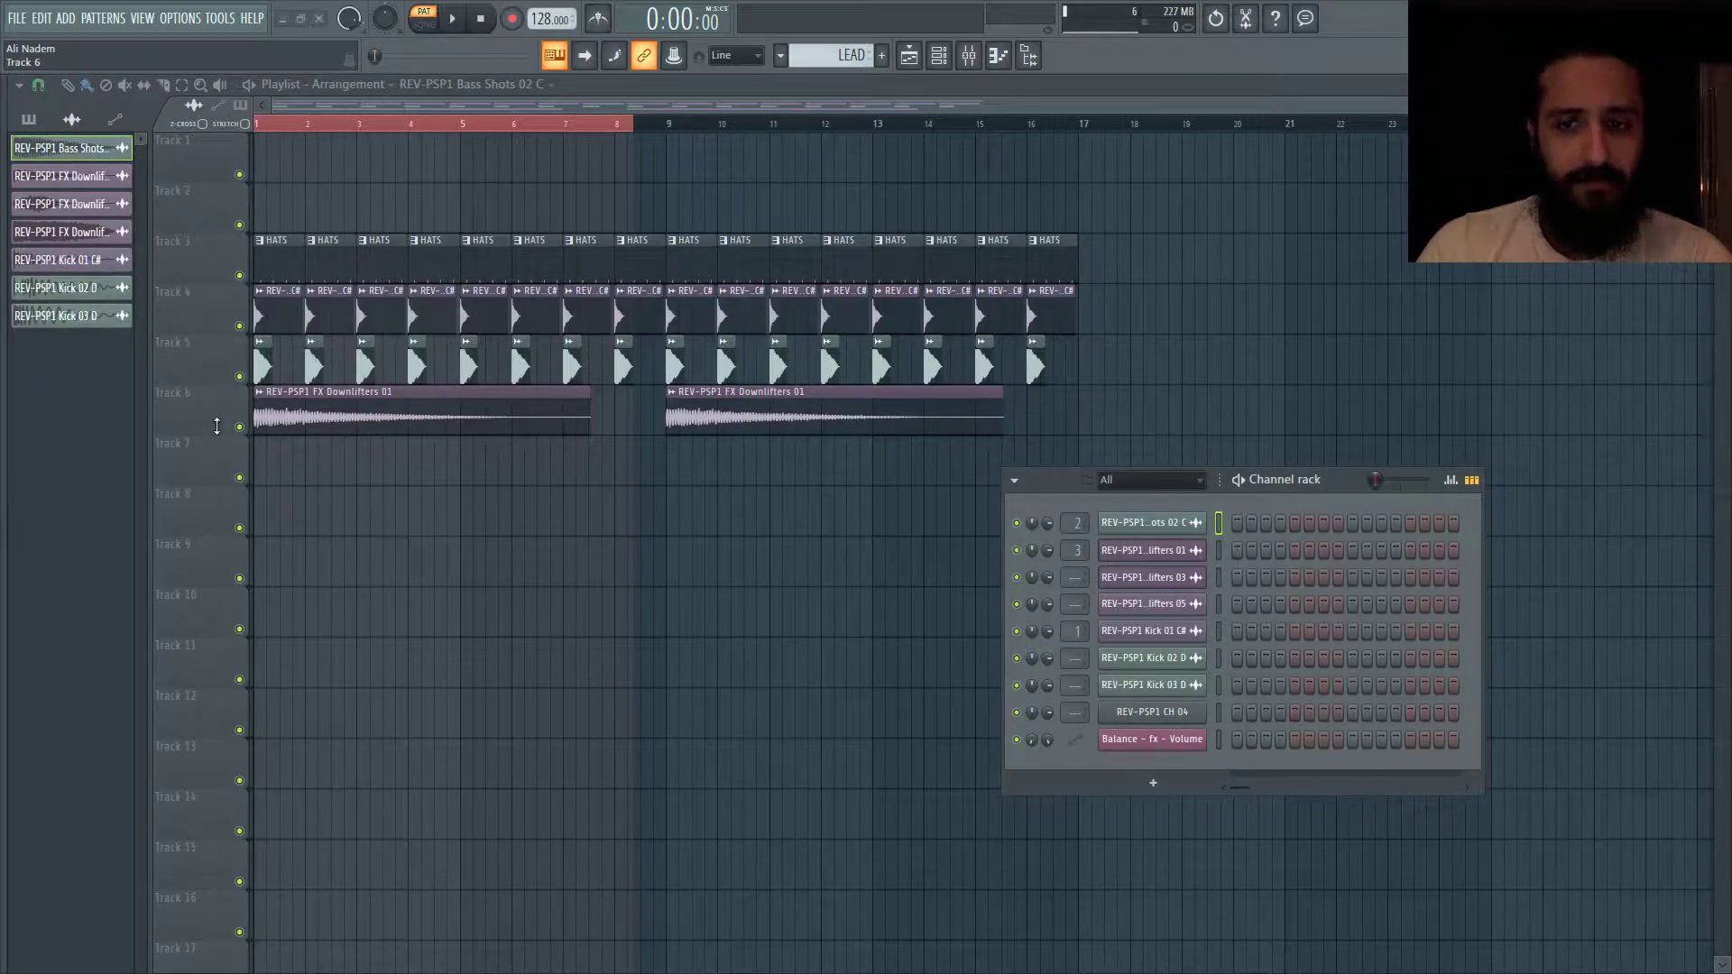
drag(1054, 484, 982, 402)
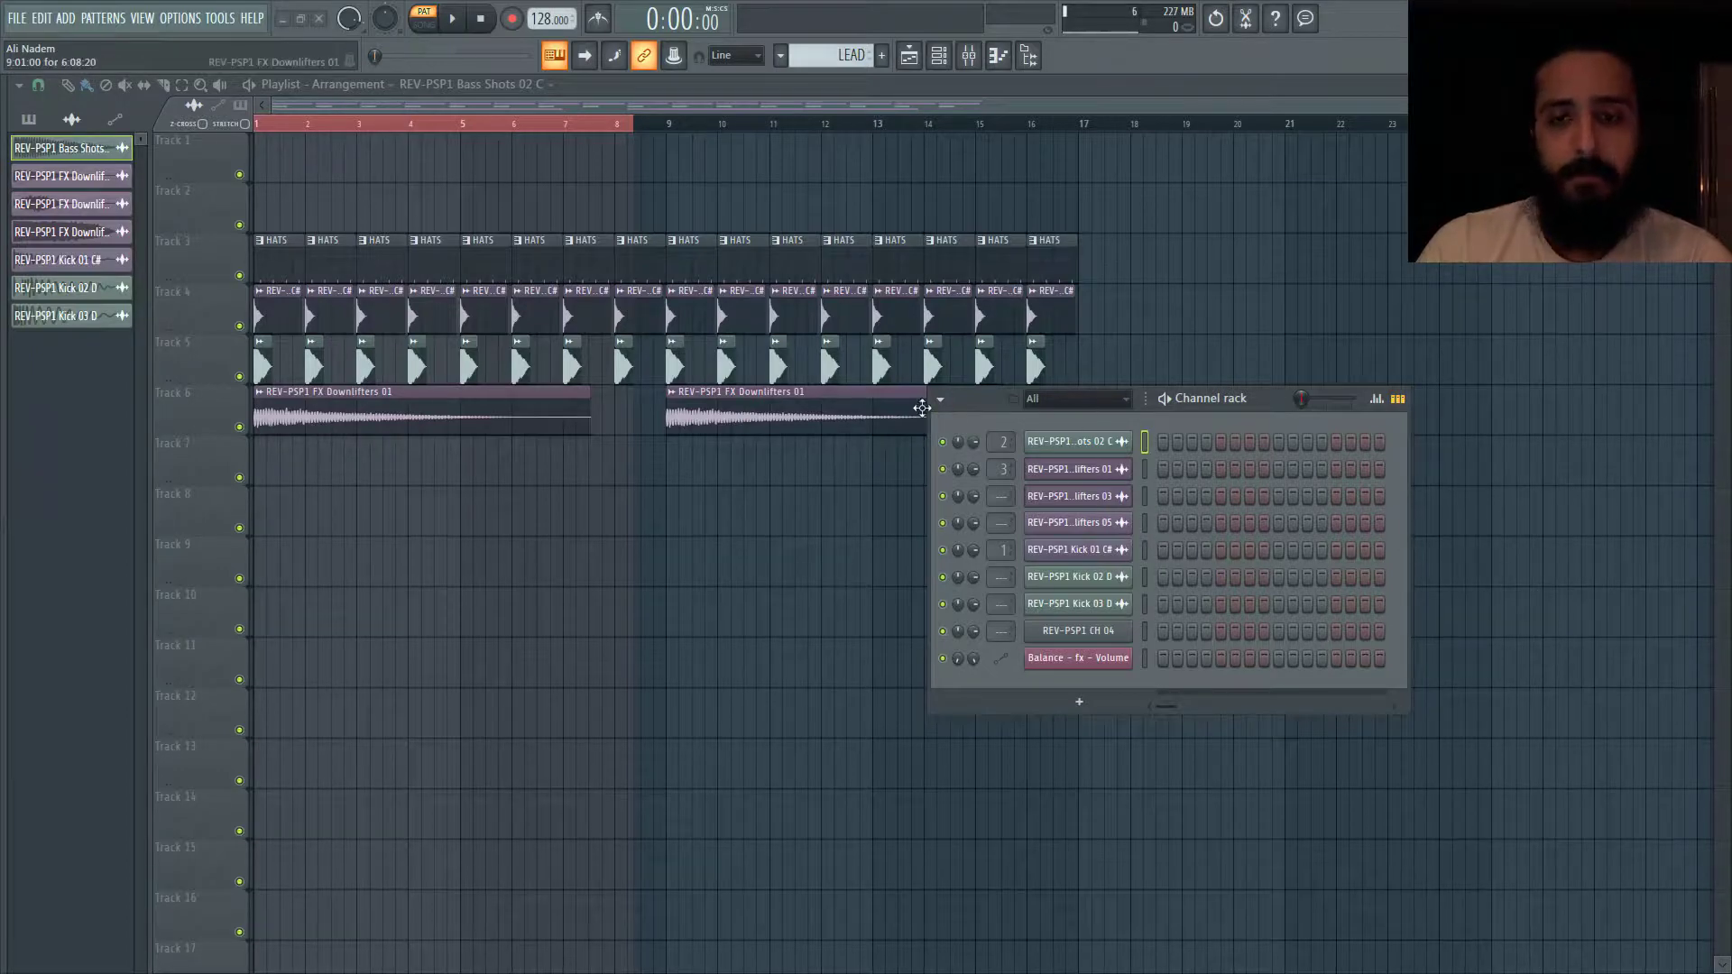
drag(968, 427, 638, 497)
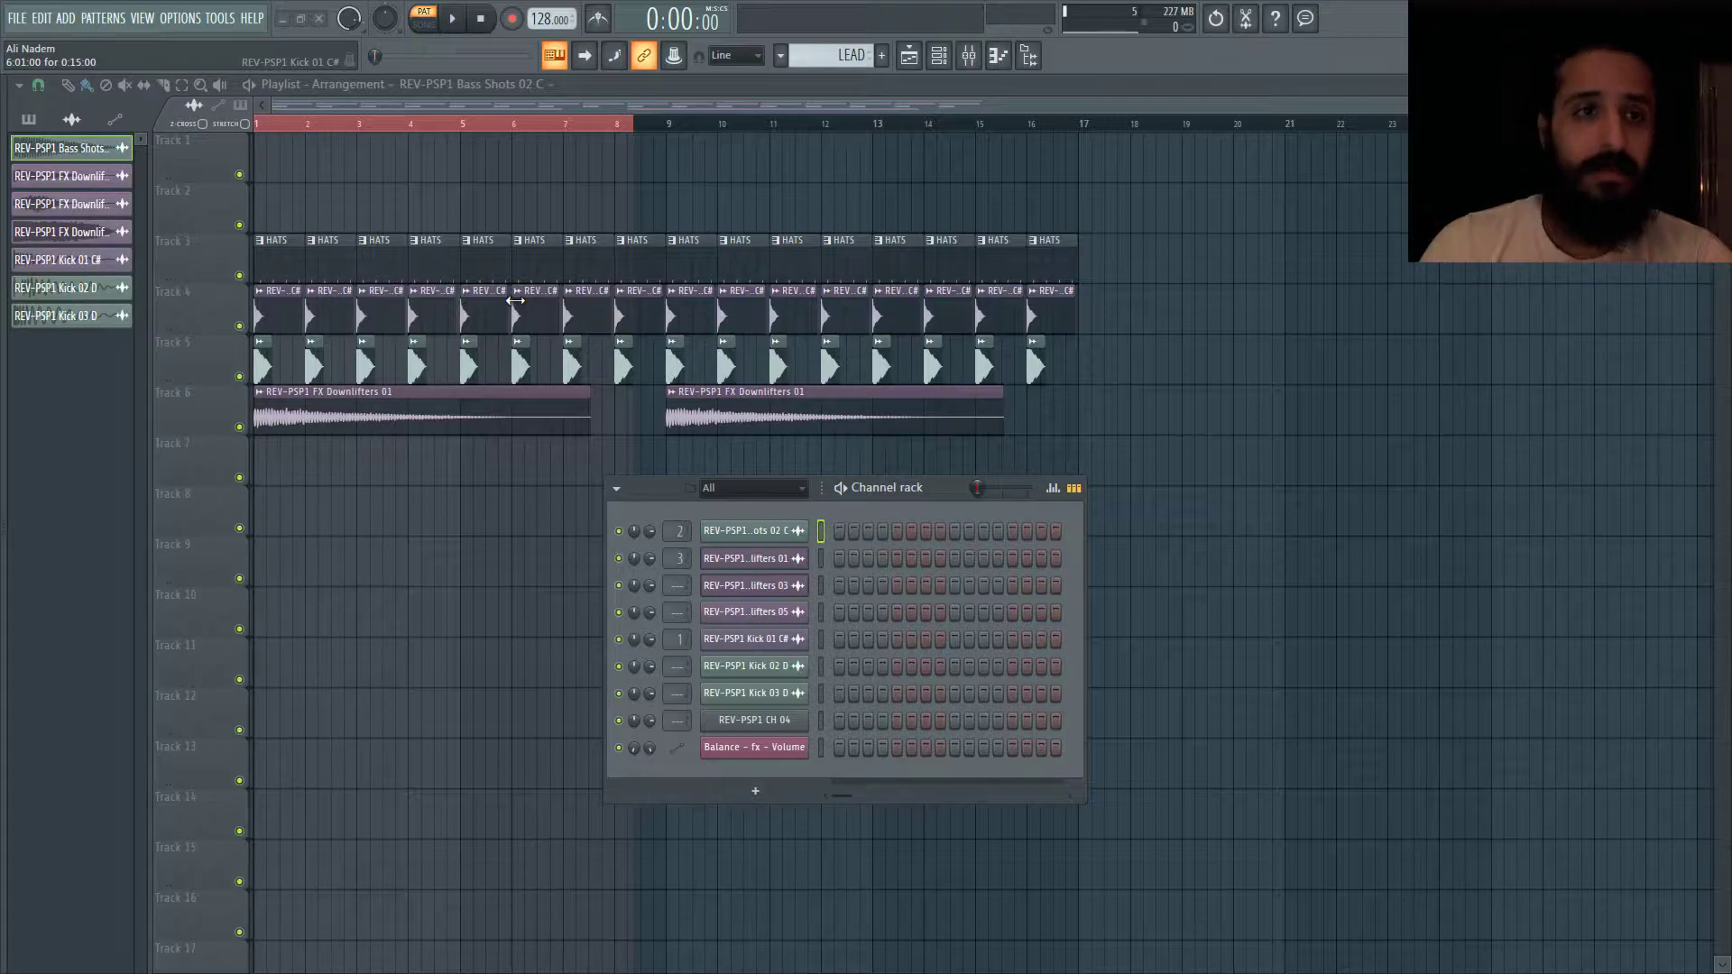
- Run the Tools > Macros 'Purge unused audio clips' command
click(223, 20)
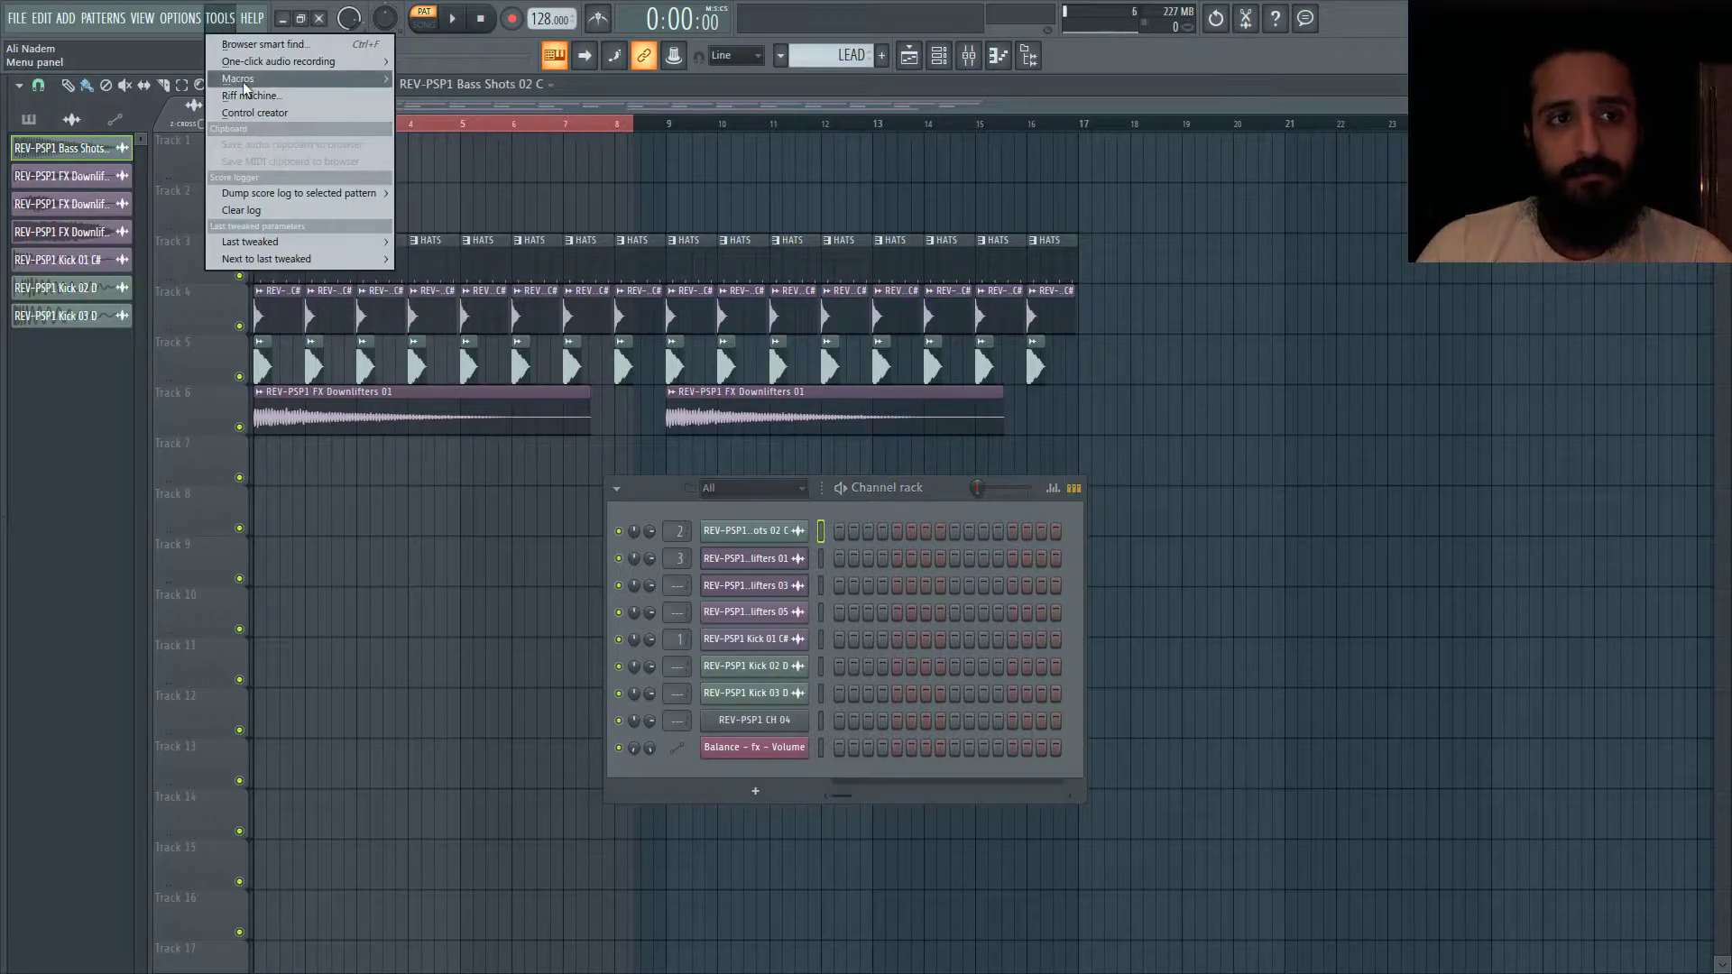
mouse_move(242, 81)
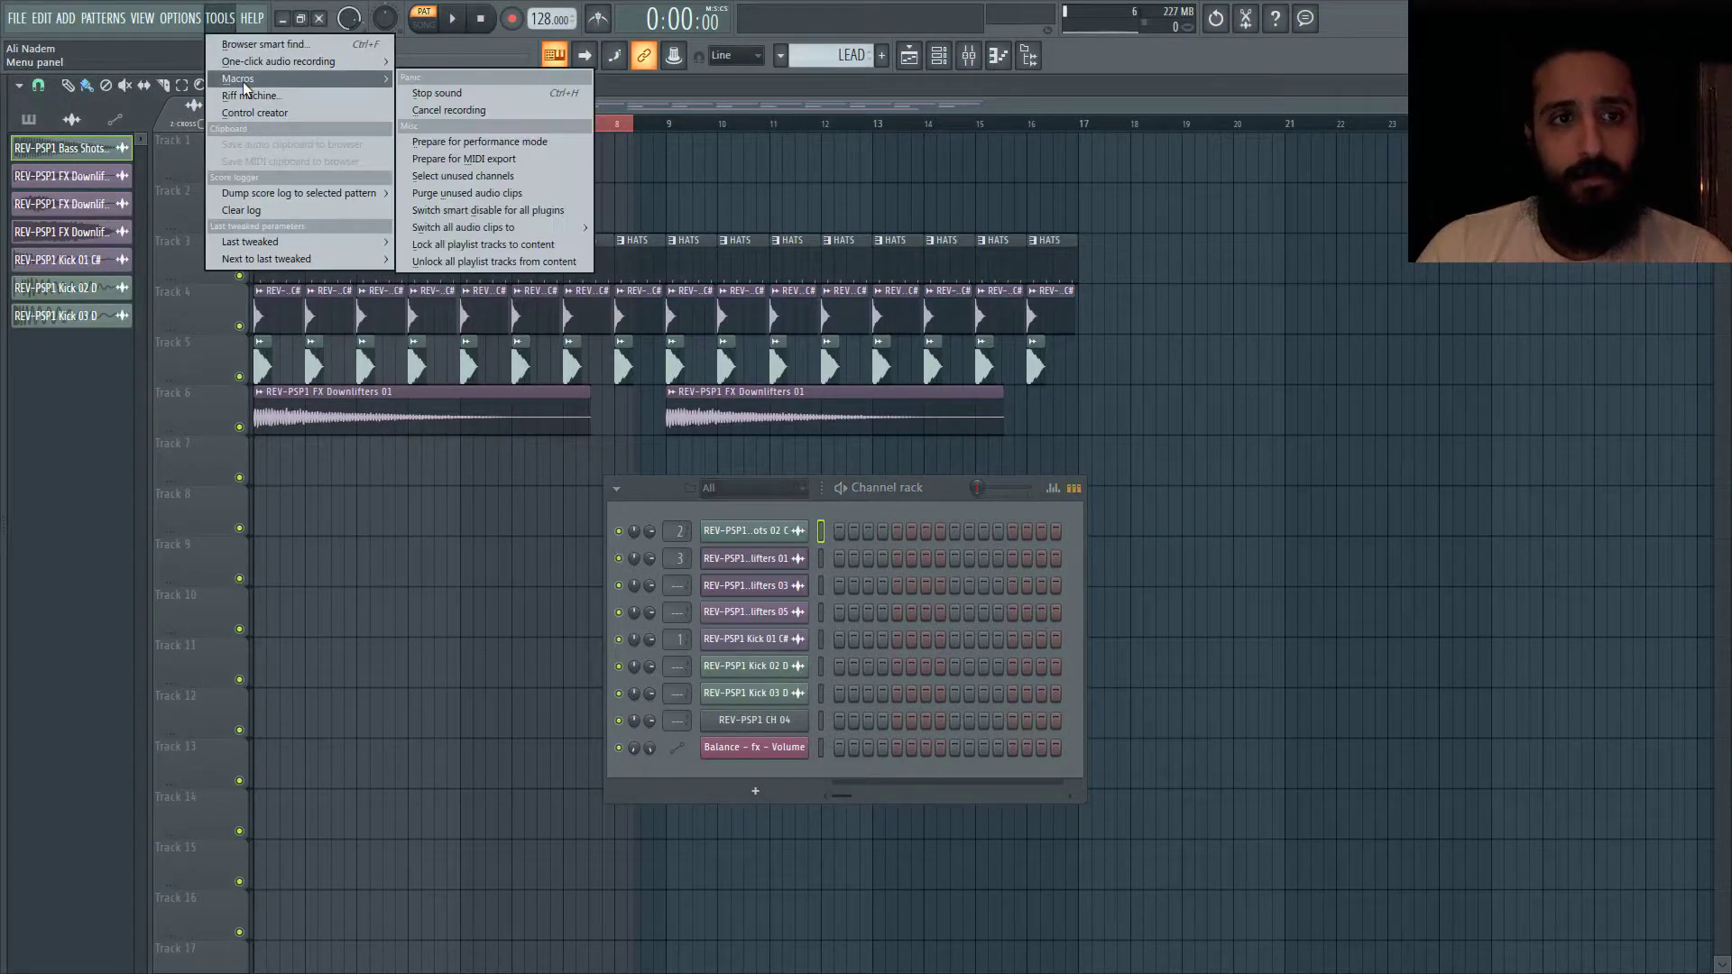
click(478, 195)
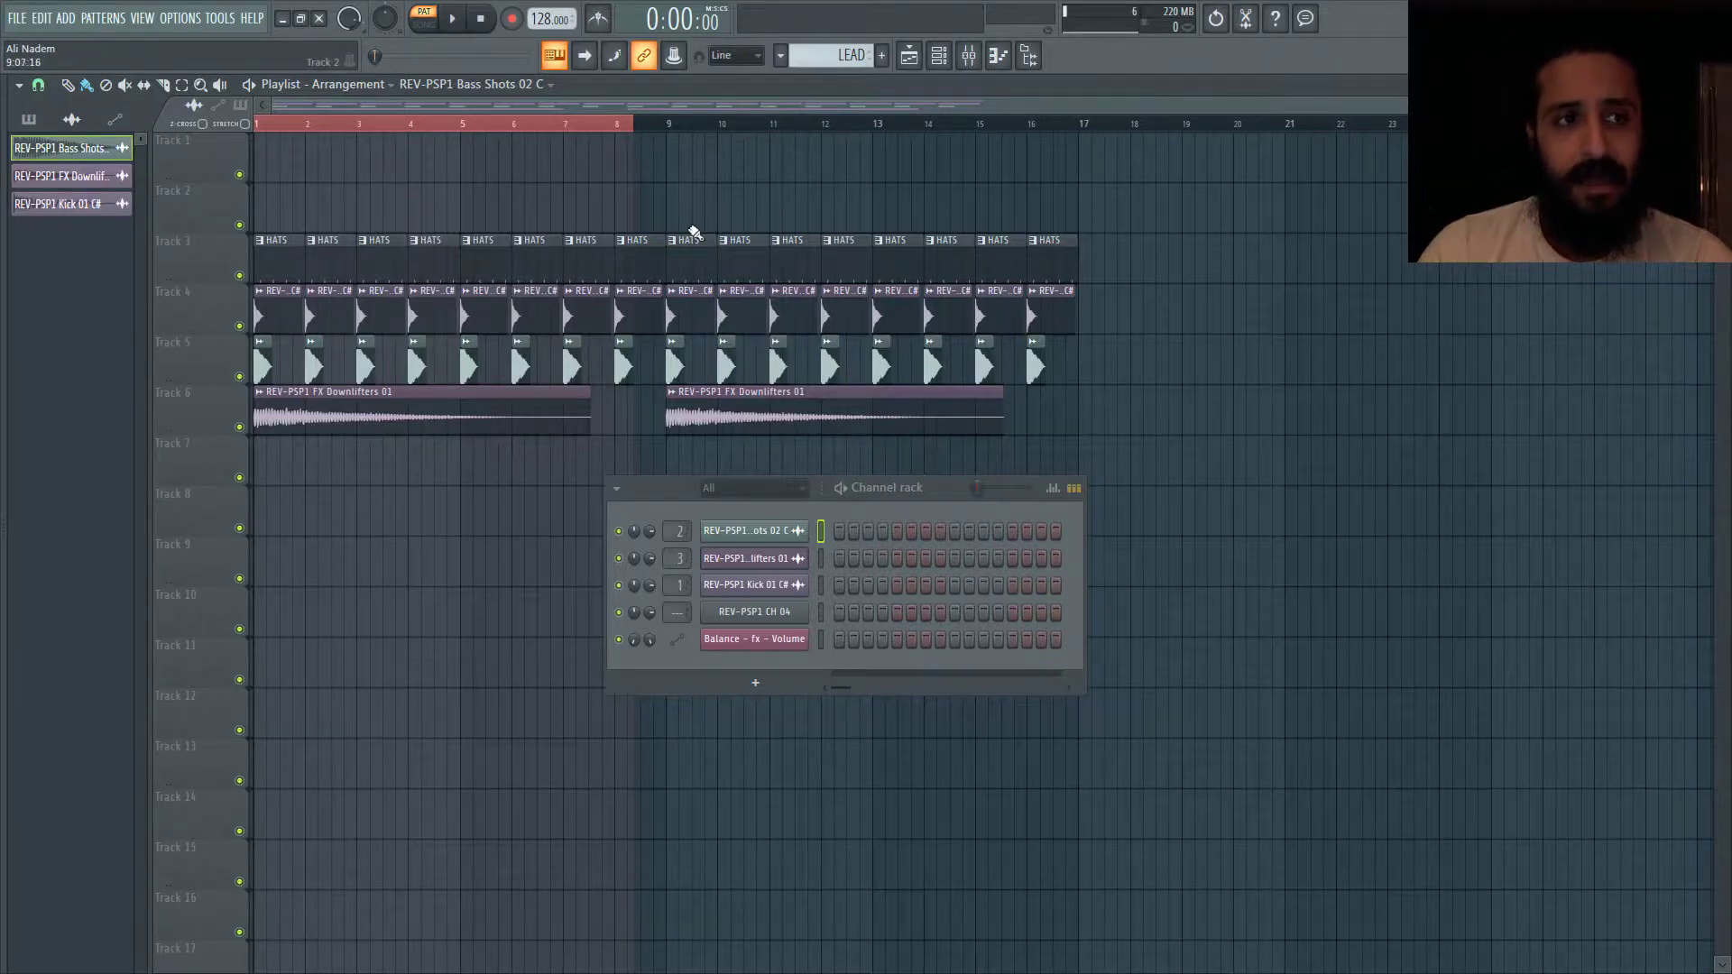
- Switch the browser to list patterns and select HATS EXPERIMENT
click(30, 120)
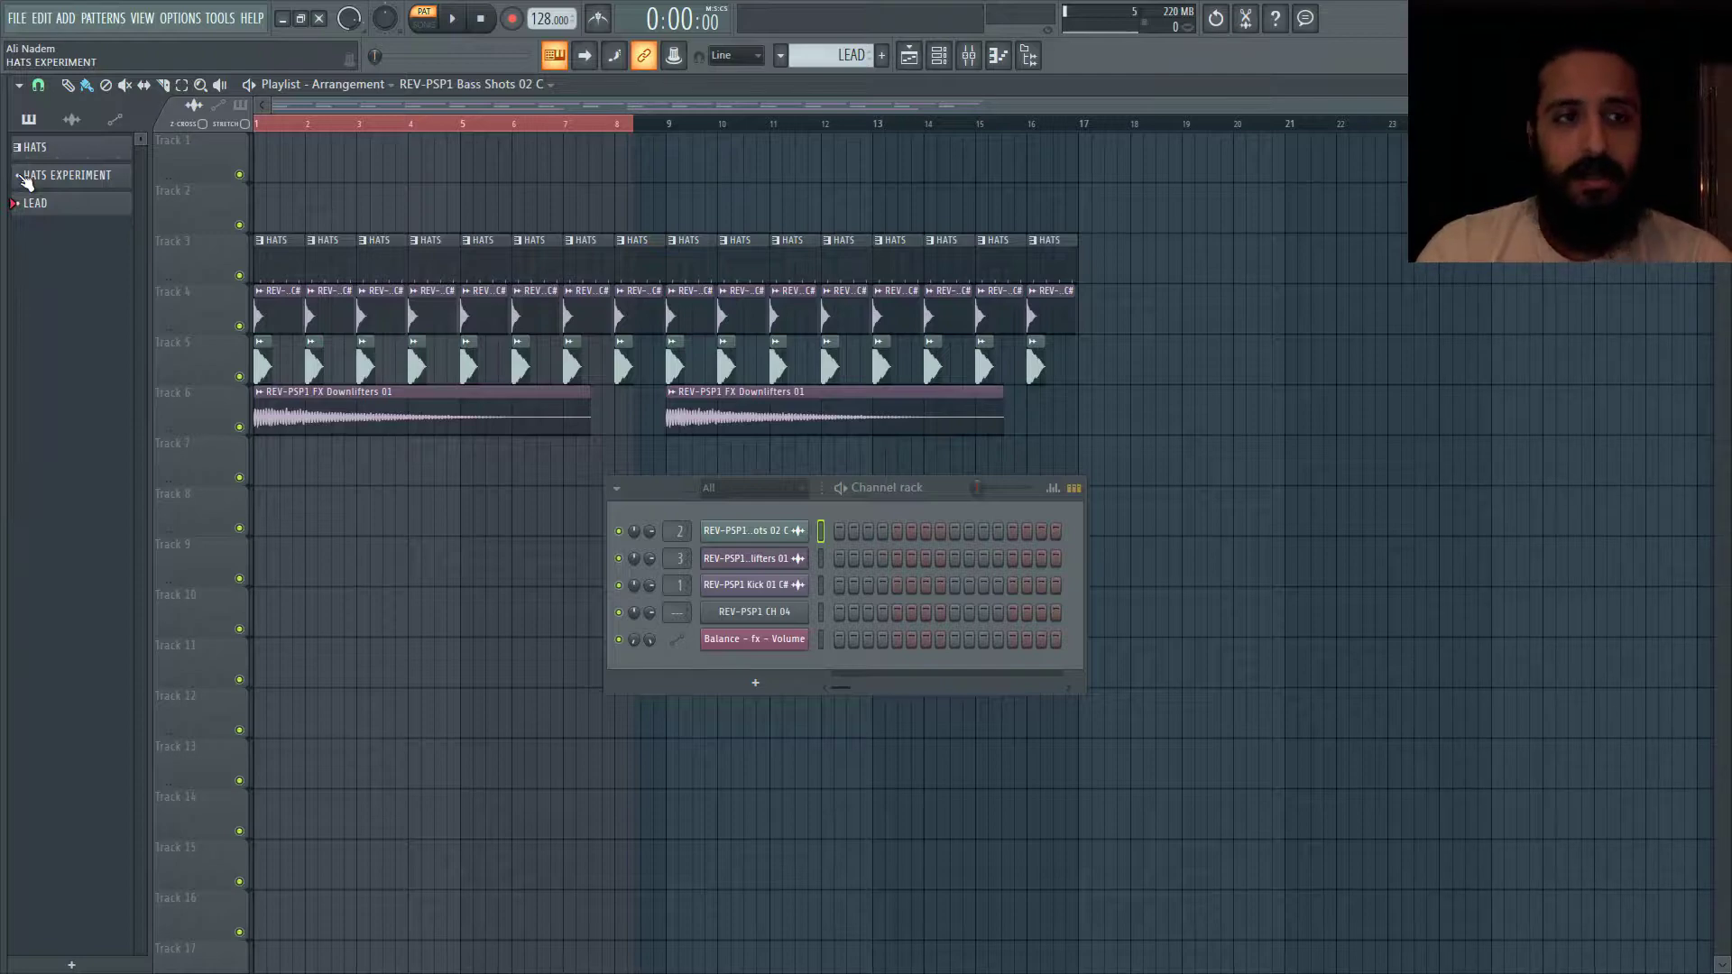
click(63, 183)
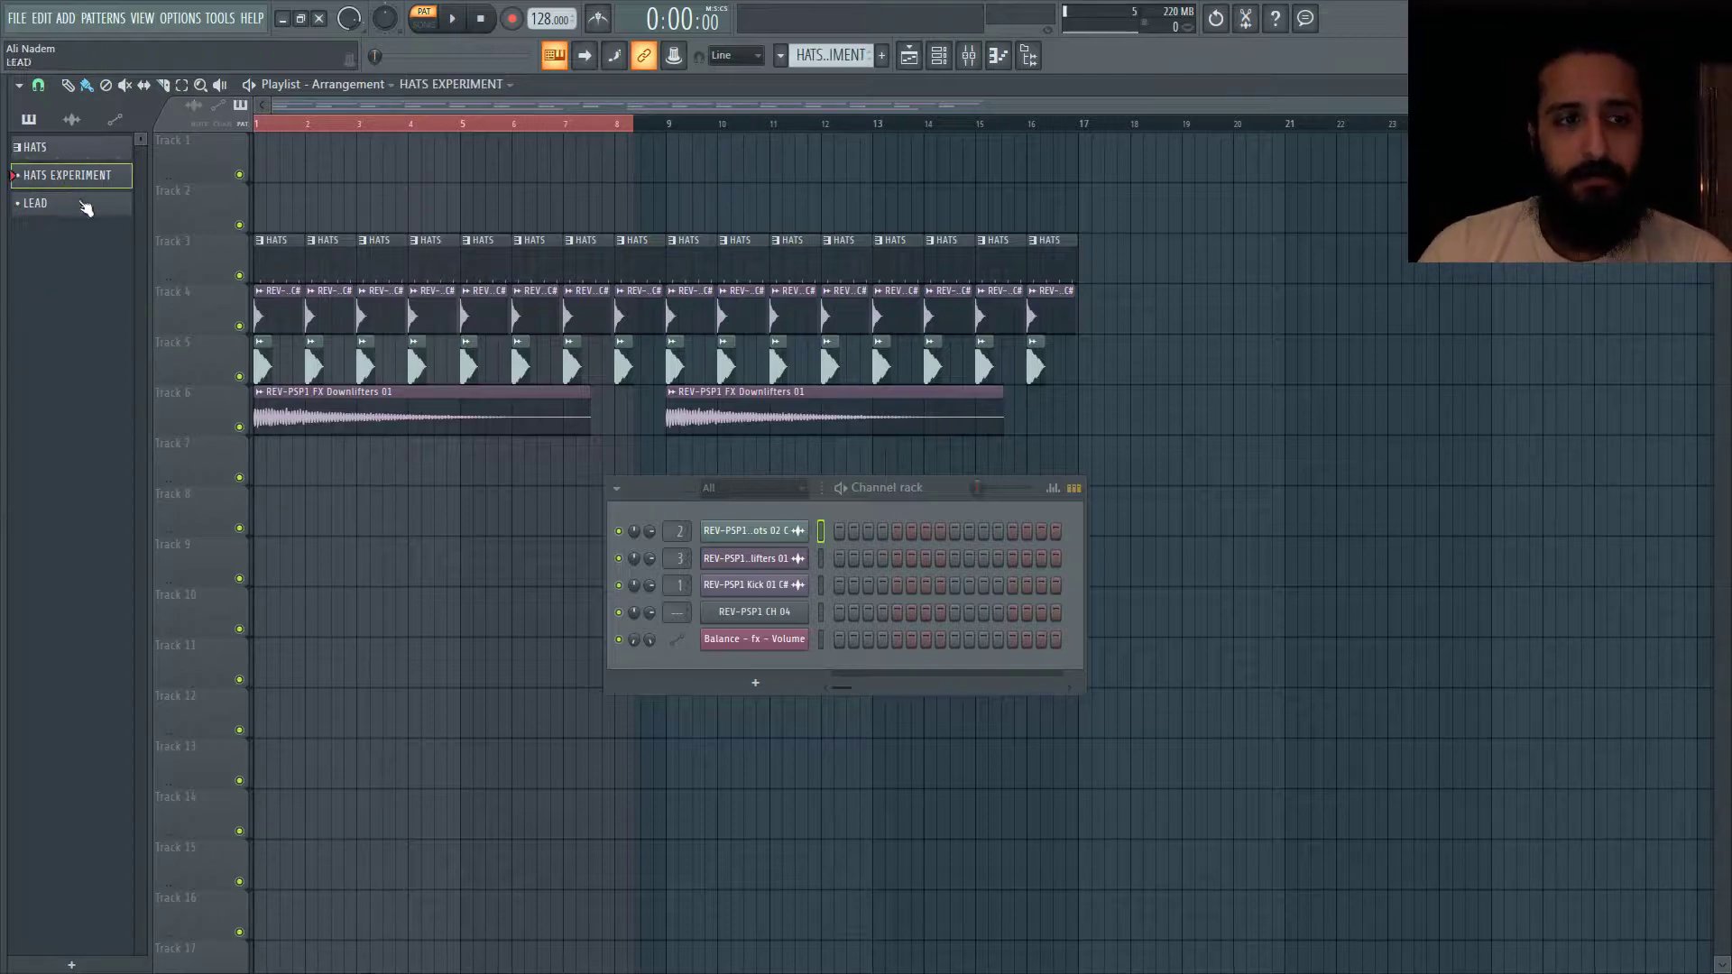
key(Down)
key(Up)
key(Down)
click(70, 178)
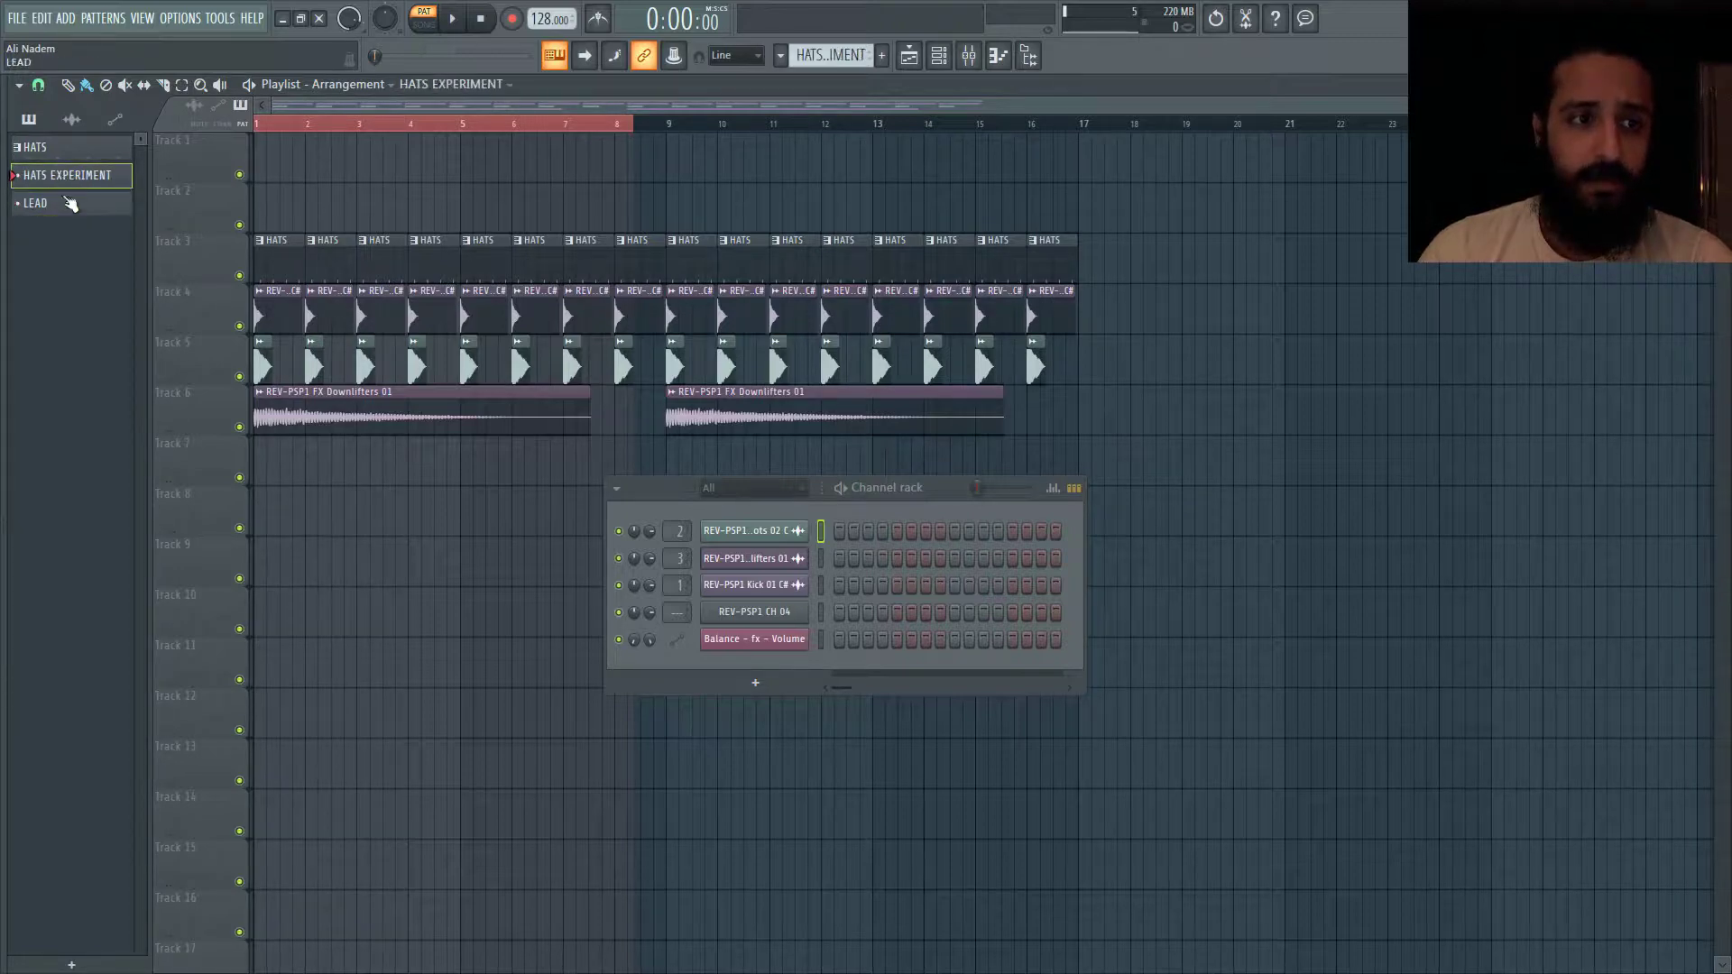
- Delete the LEAD pattern and confirm
click(70, 204)
right_click(69, 202)
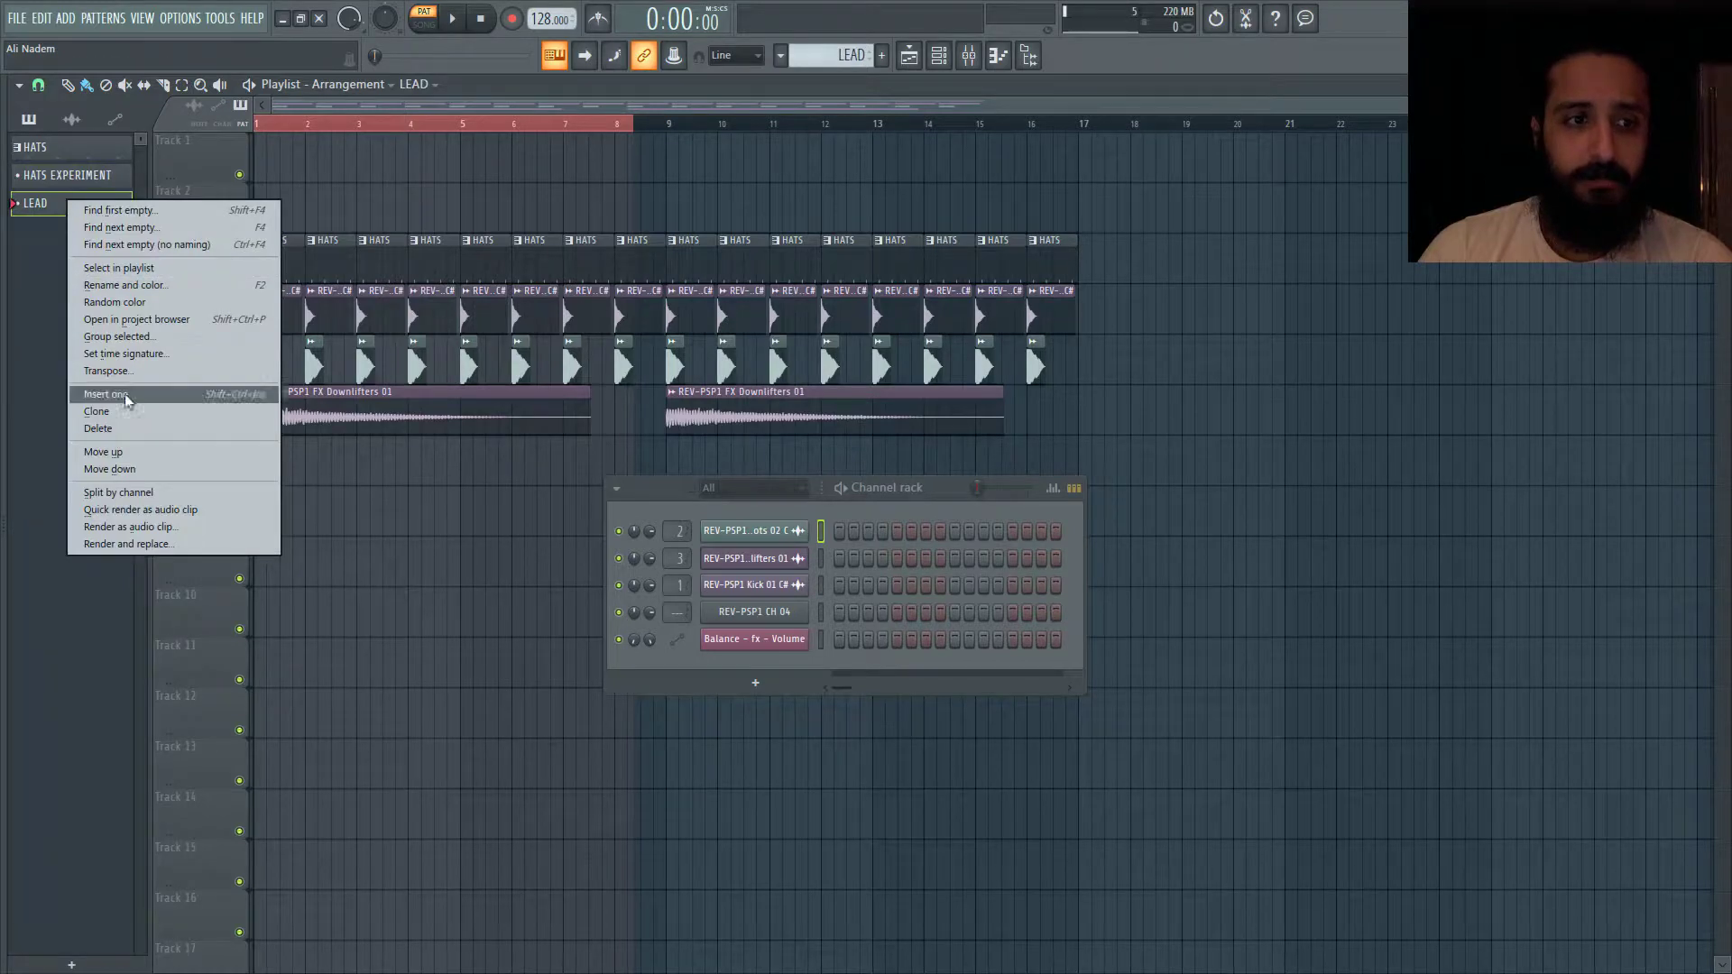
click(117, 429)
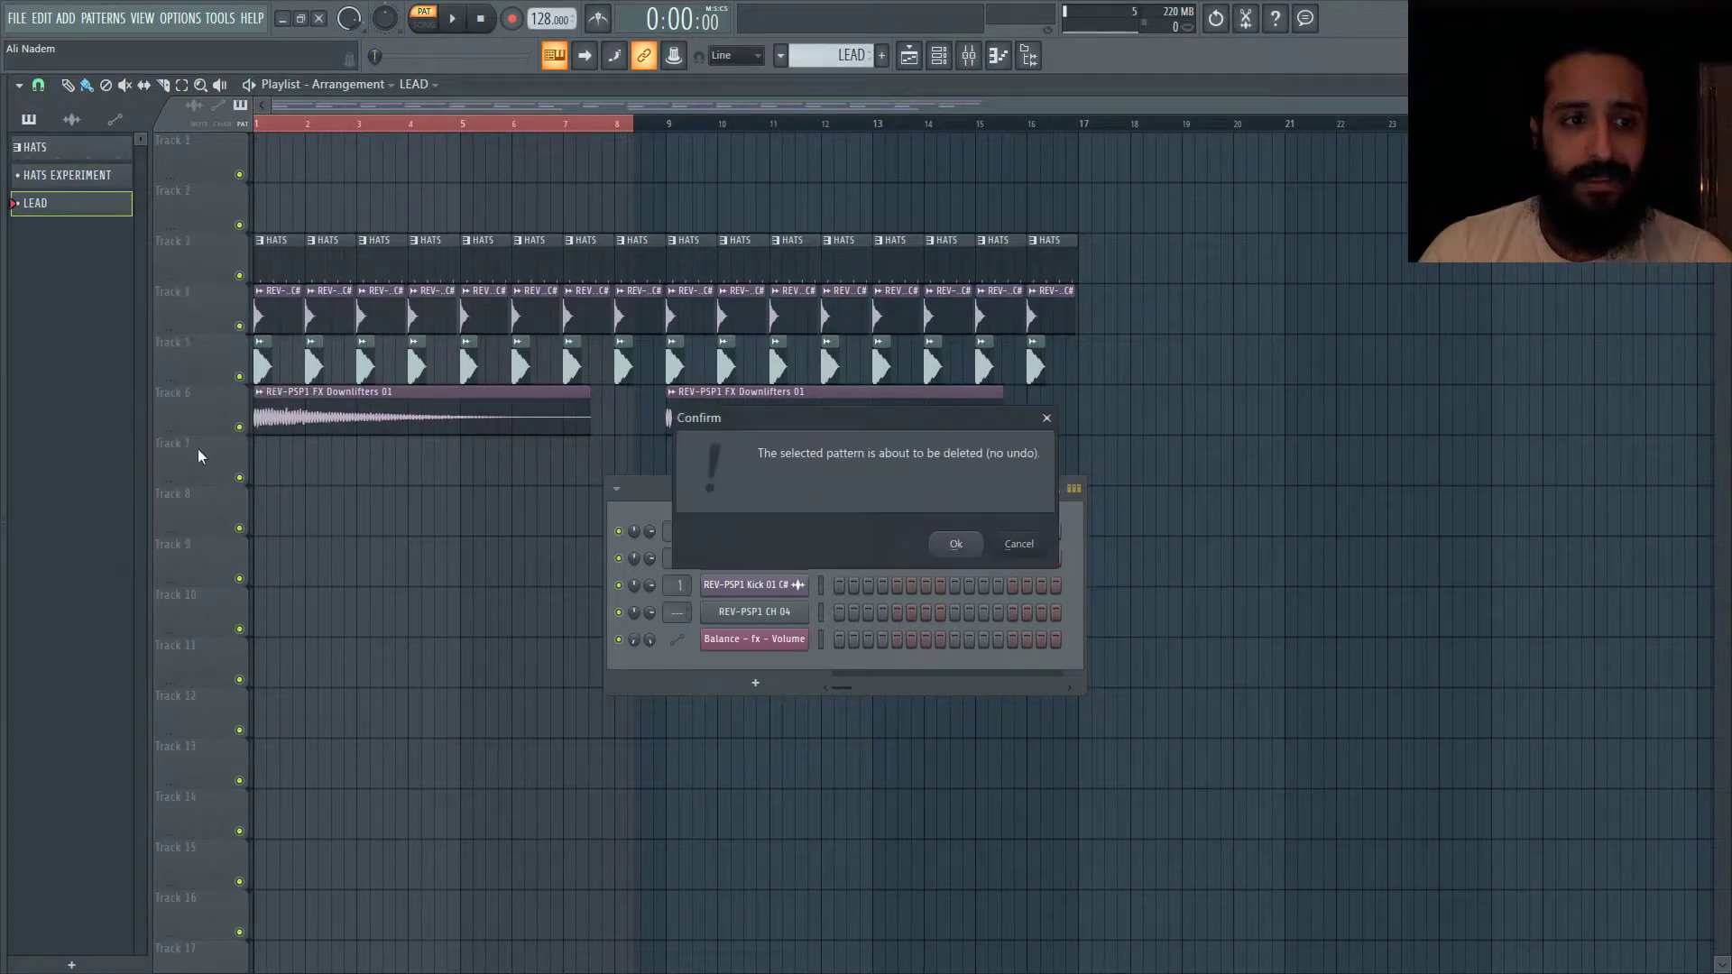
click(949, 544)
- Delete the HATS EXPERIMENT pattern and confirm
right_click(71, 175)
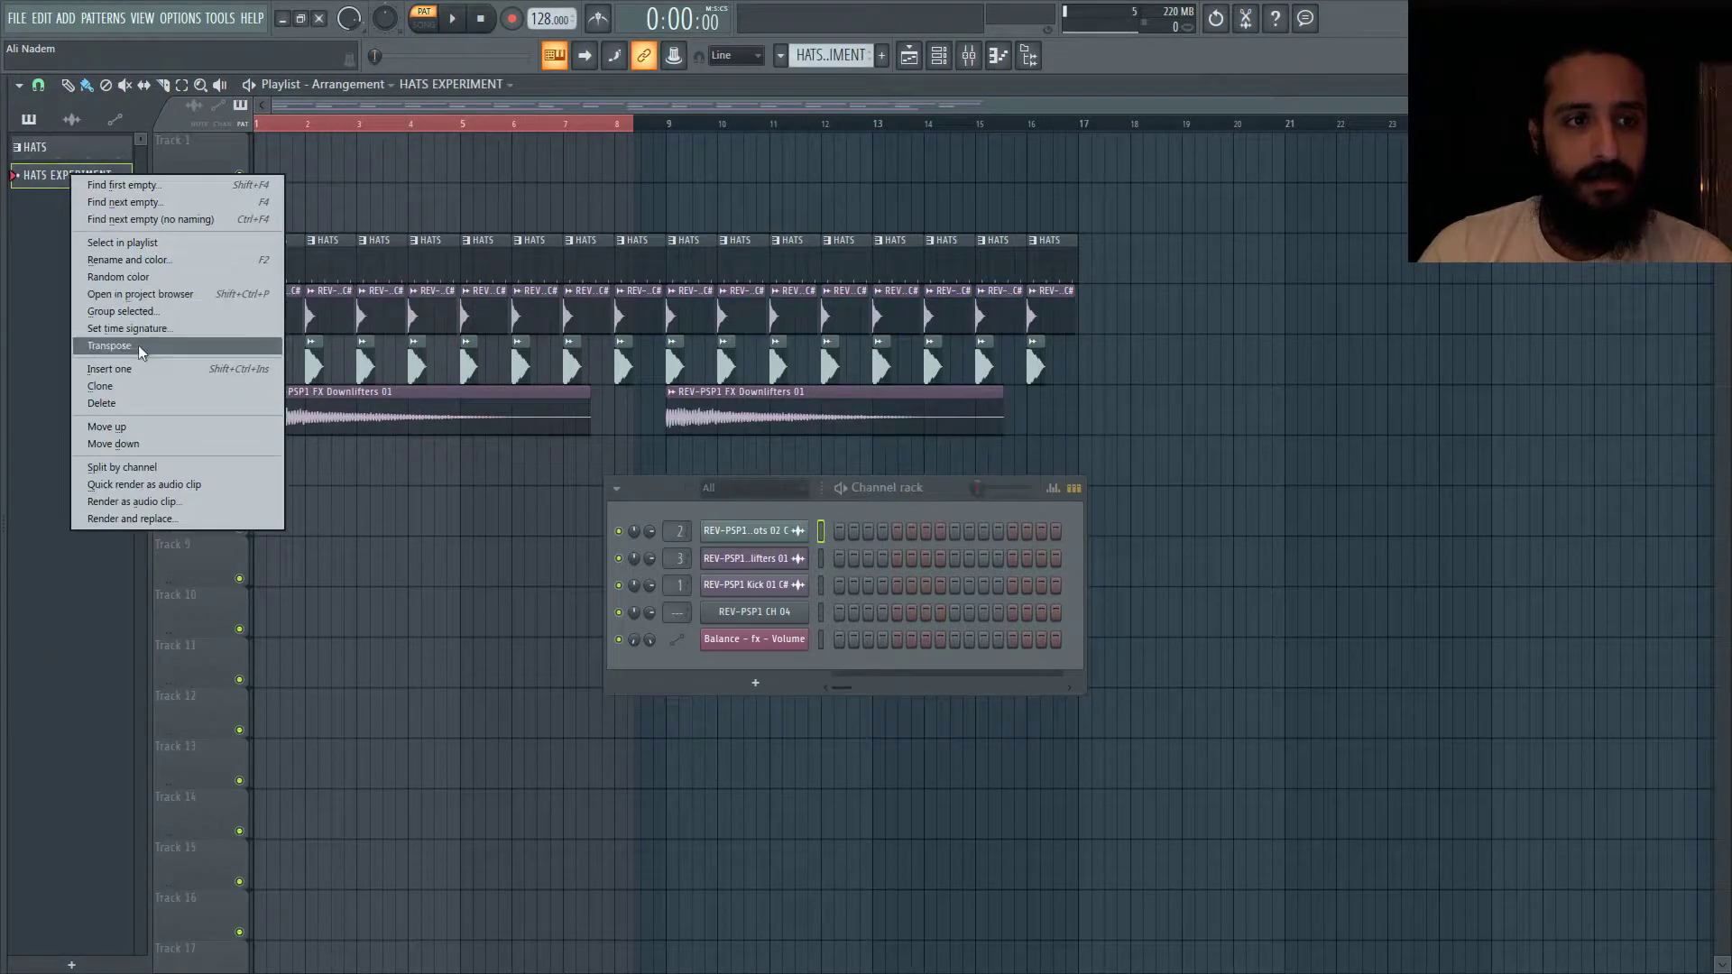
click(155, 397)
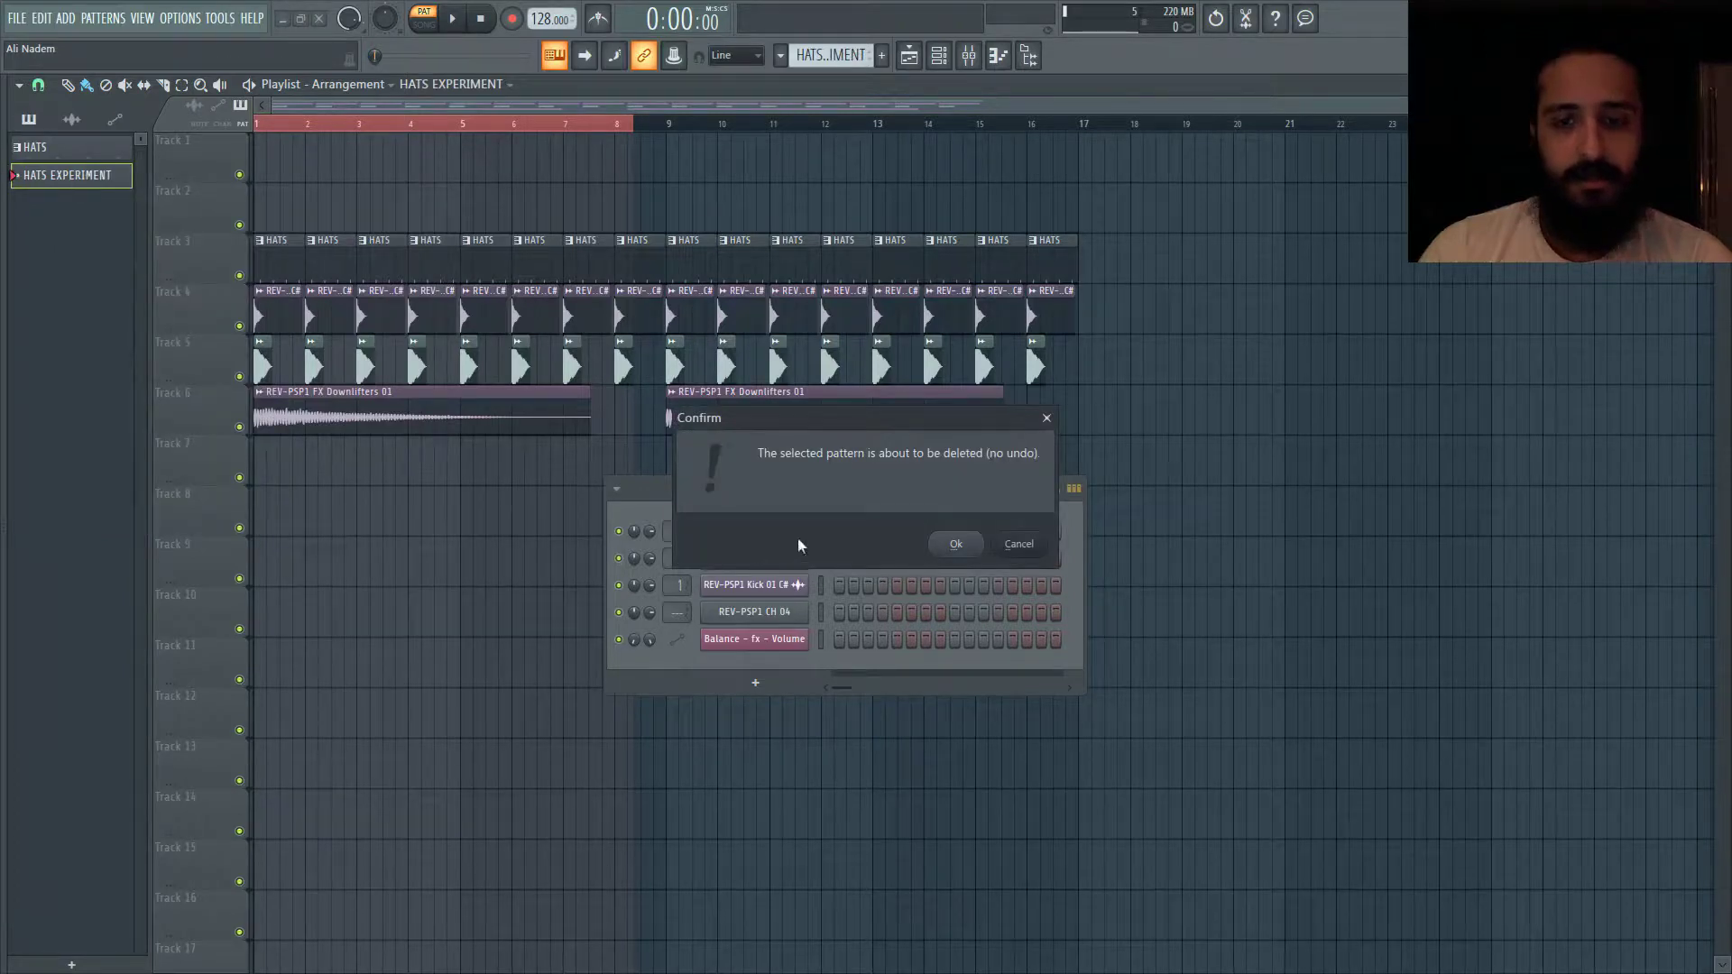
click(957, 546)
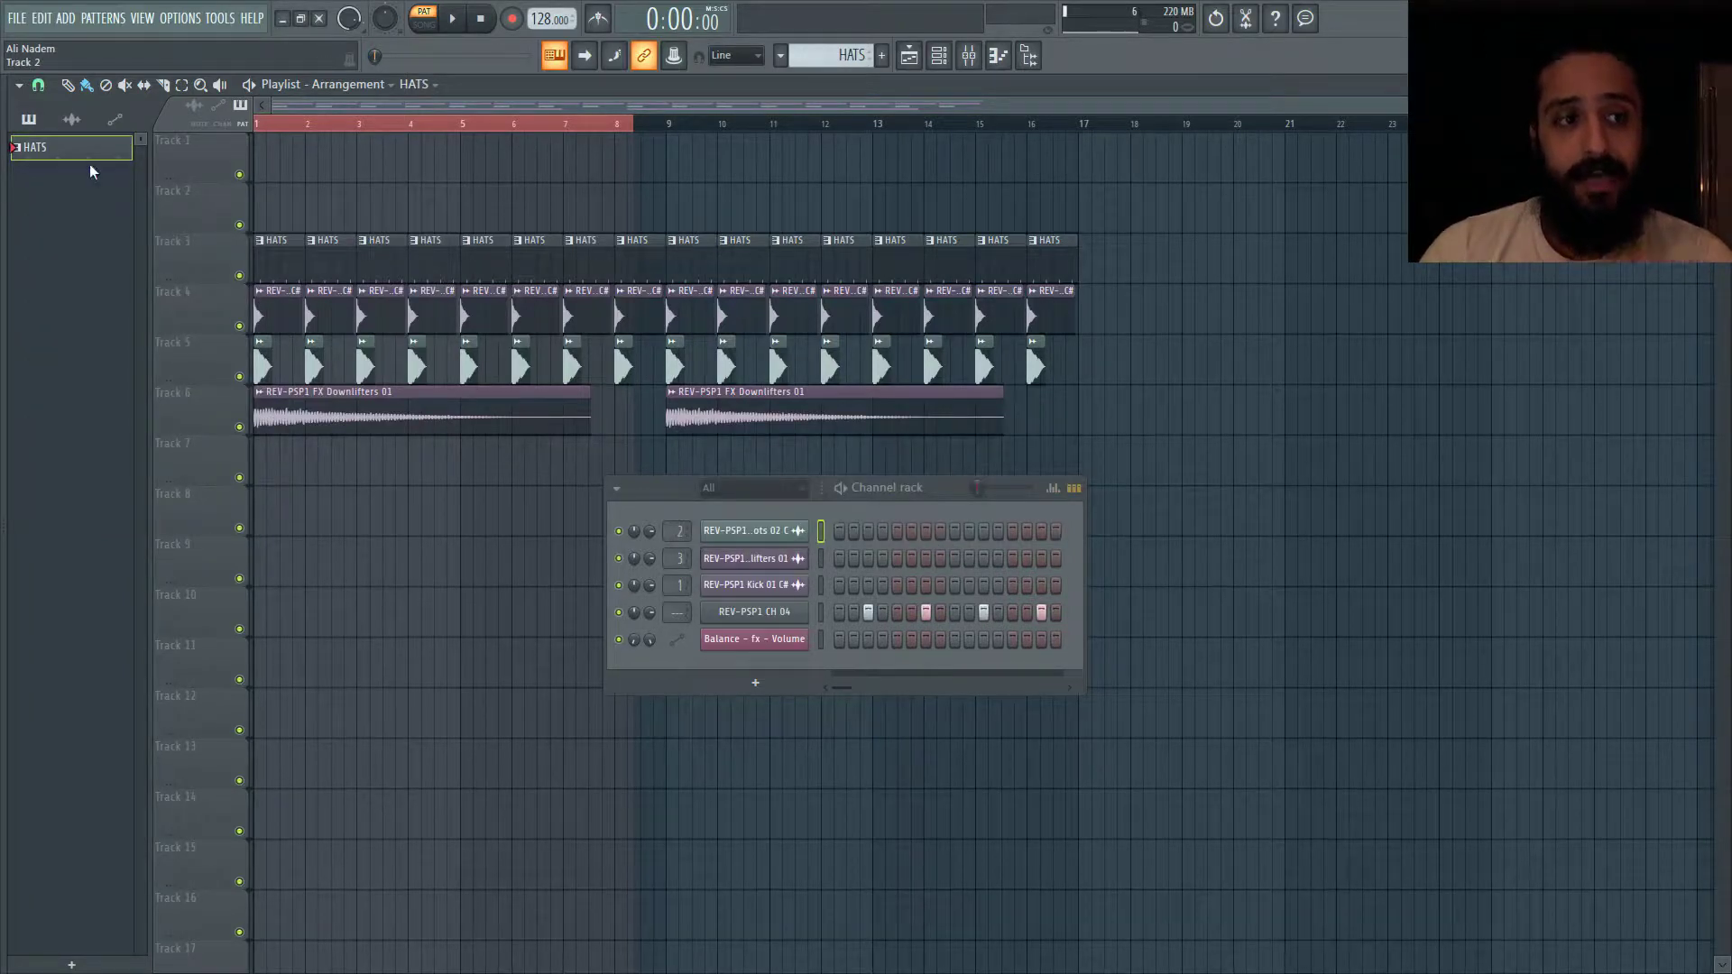
- Cut the REV-PSP1 CH 04 steps, paste them back, and slide the channel rack left
right_click(799, 613)
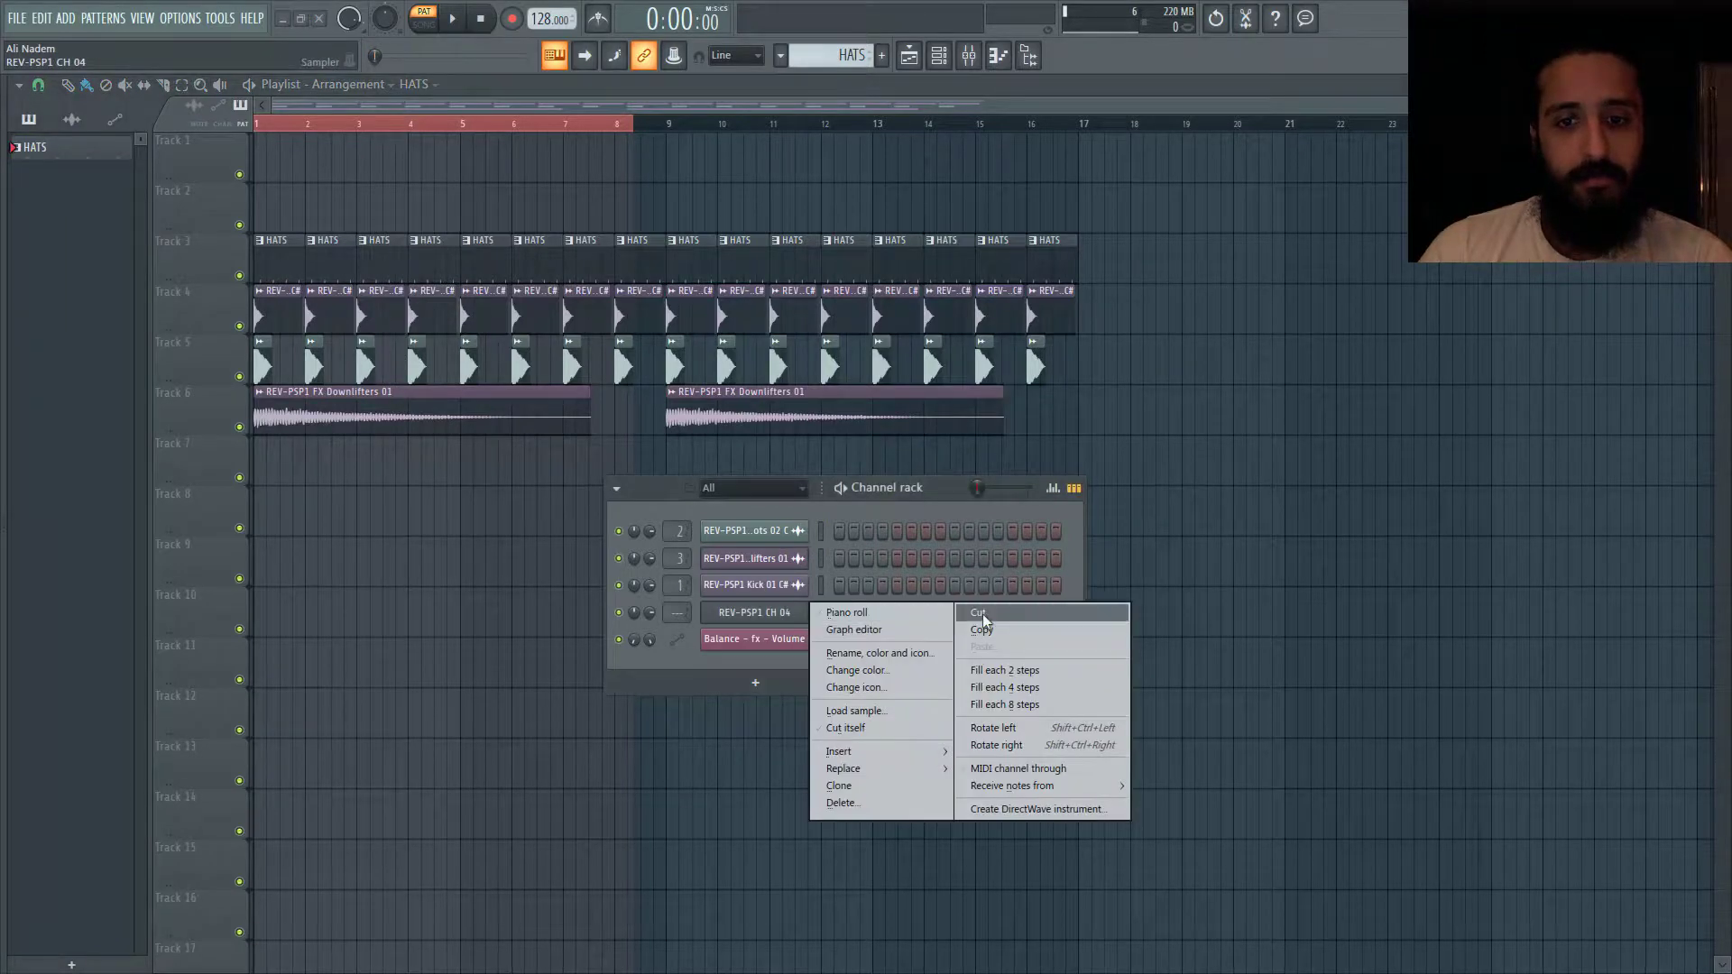
click(982, 613)
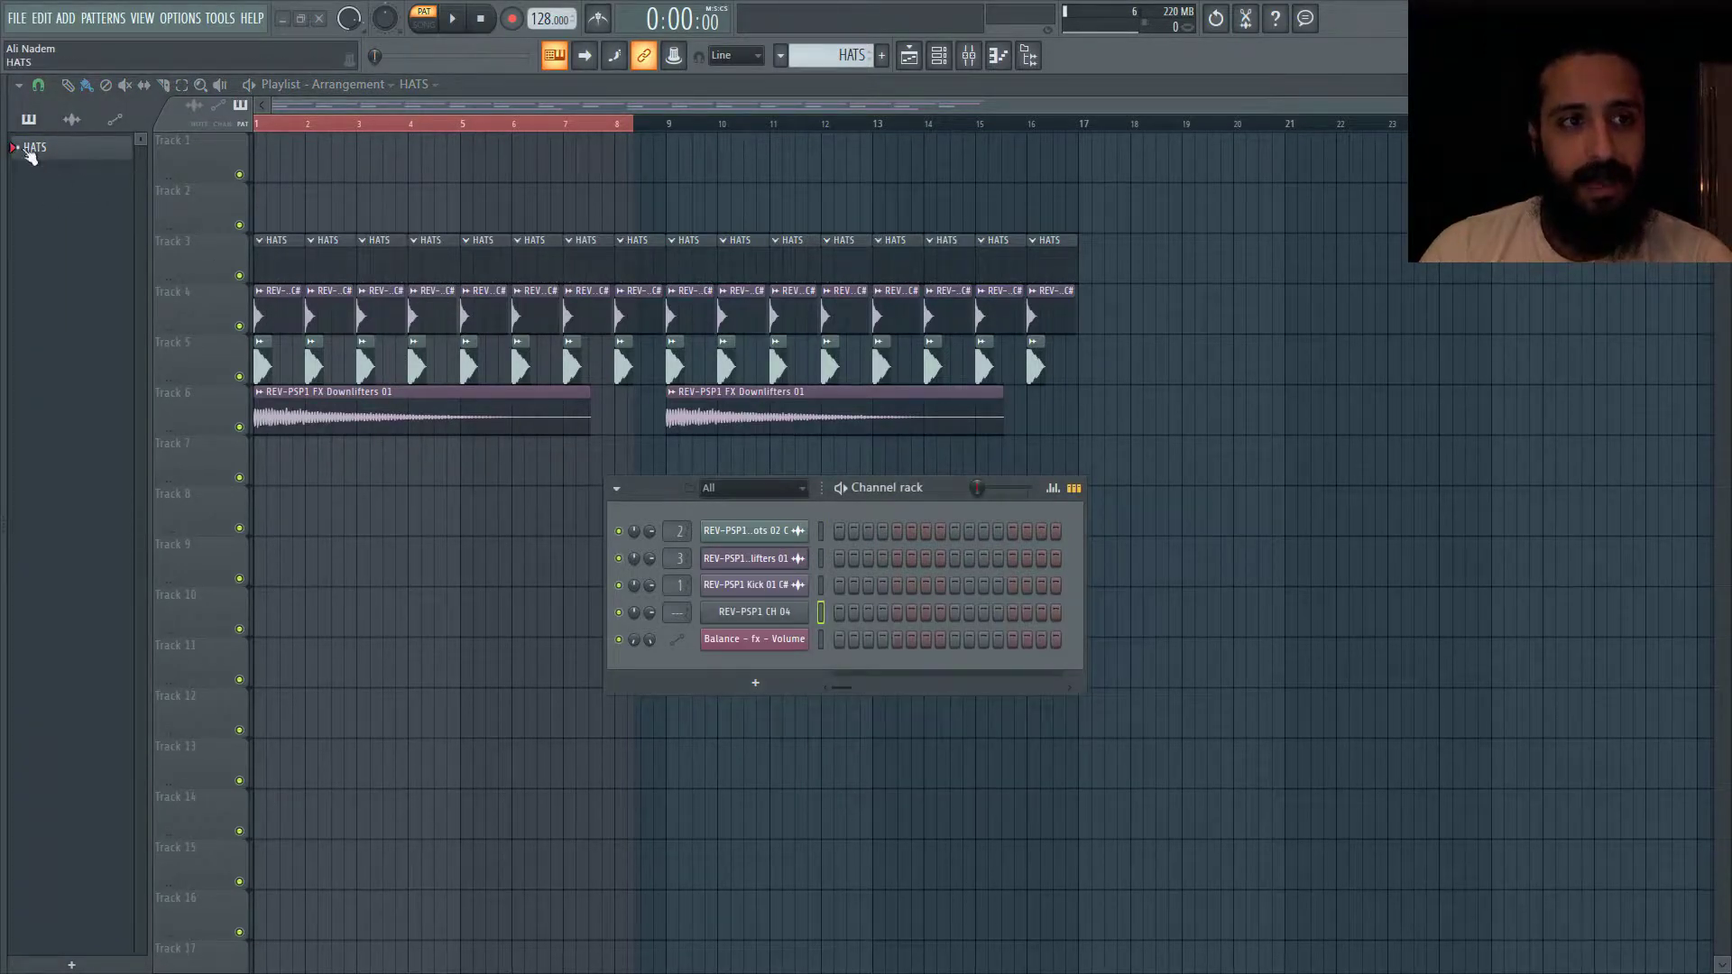
right_click(803, 612)
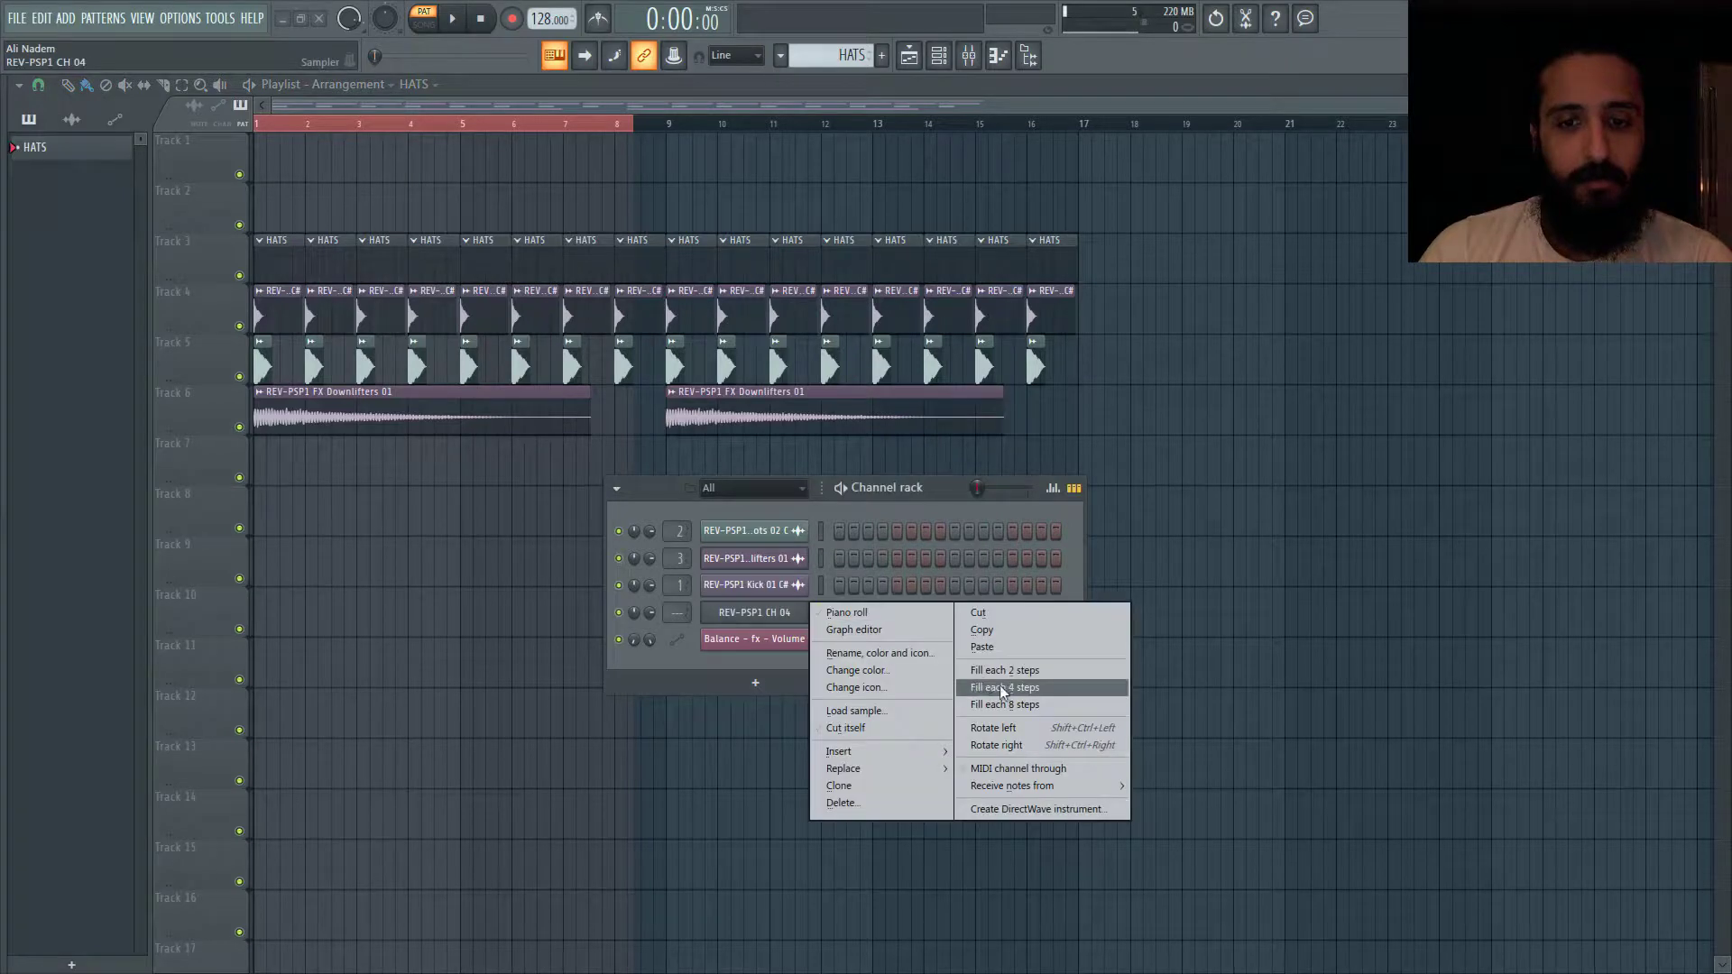
click(1004, 647)
drag(670, 496, 476, 505)
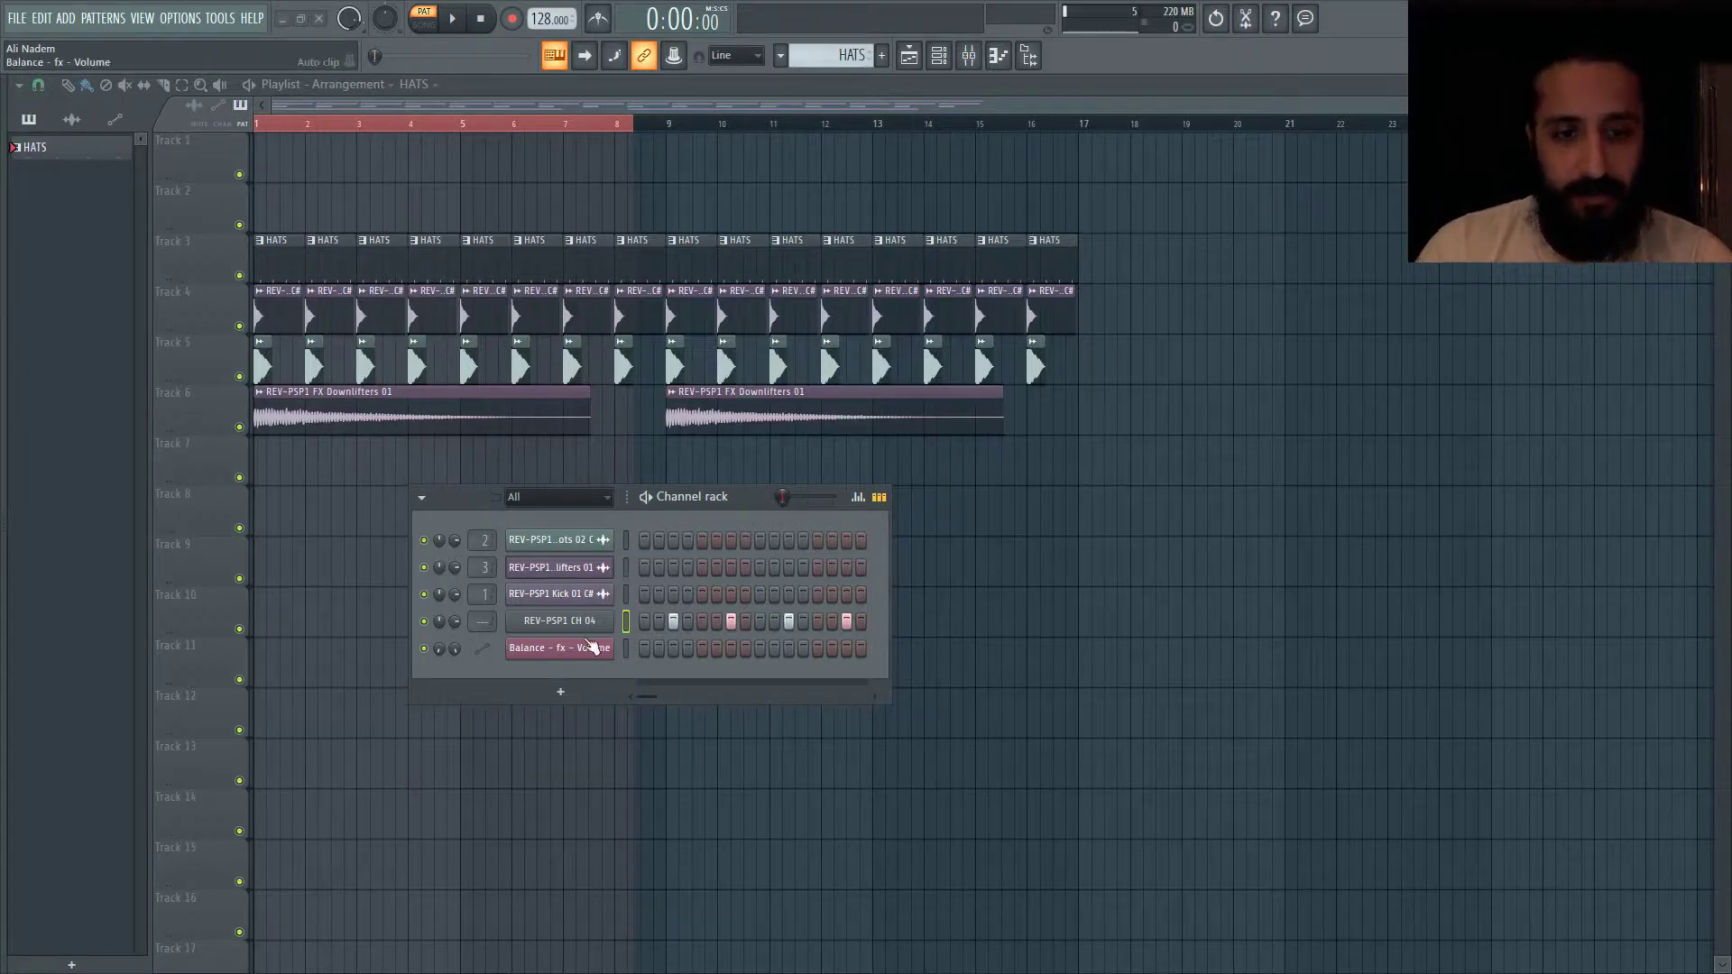
- Clone the Kick 01 C# channel four times
right_click(590, 594)
click(685, 768)
right_click(586, 621)
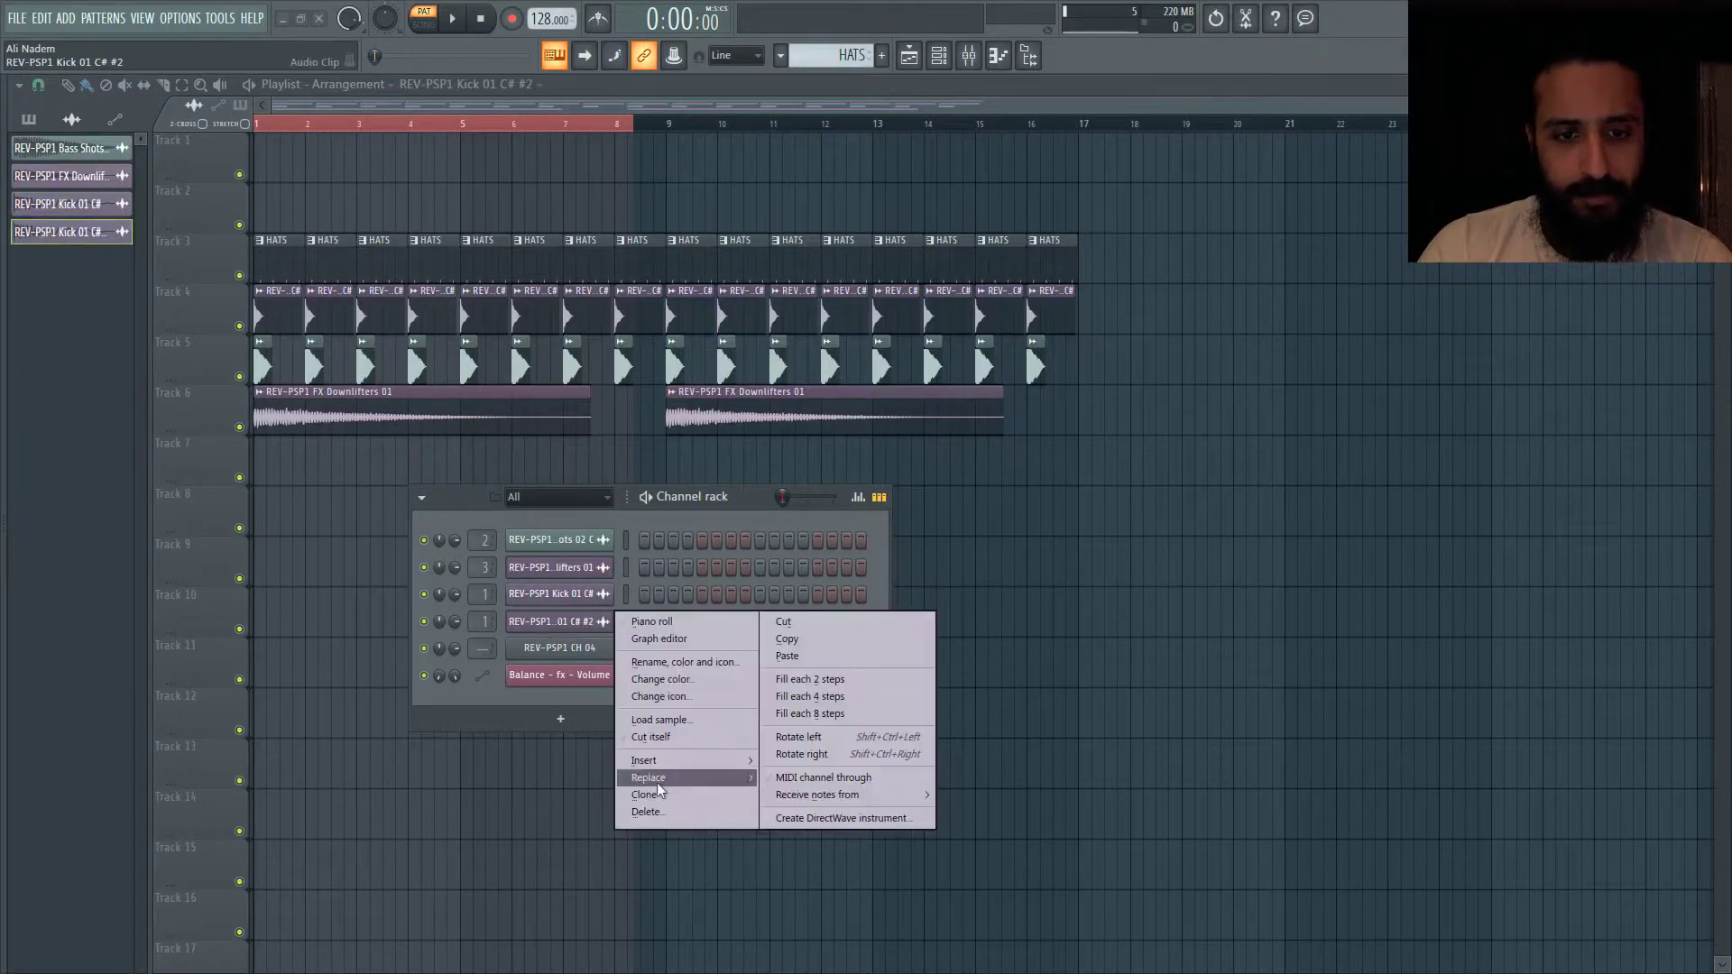
click(657, 794)
right_click(586, 649)
click(657, 821)
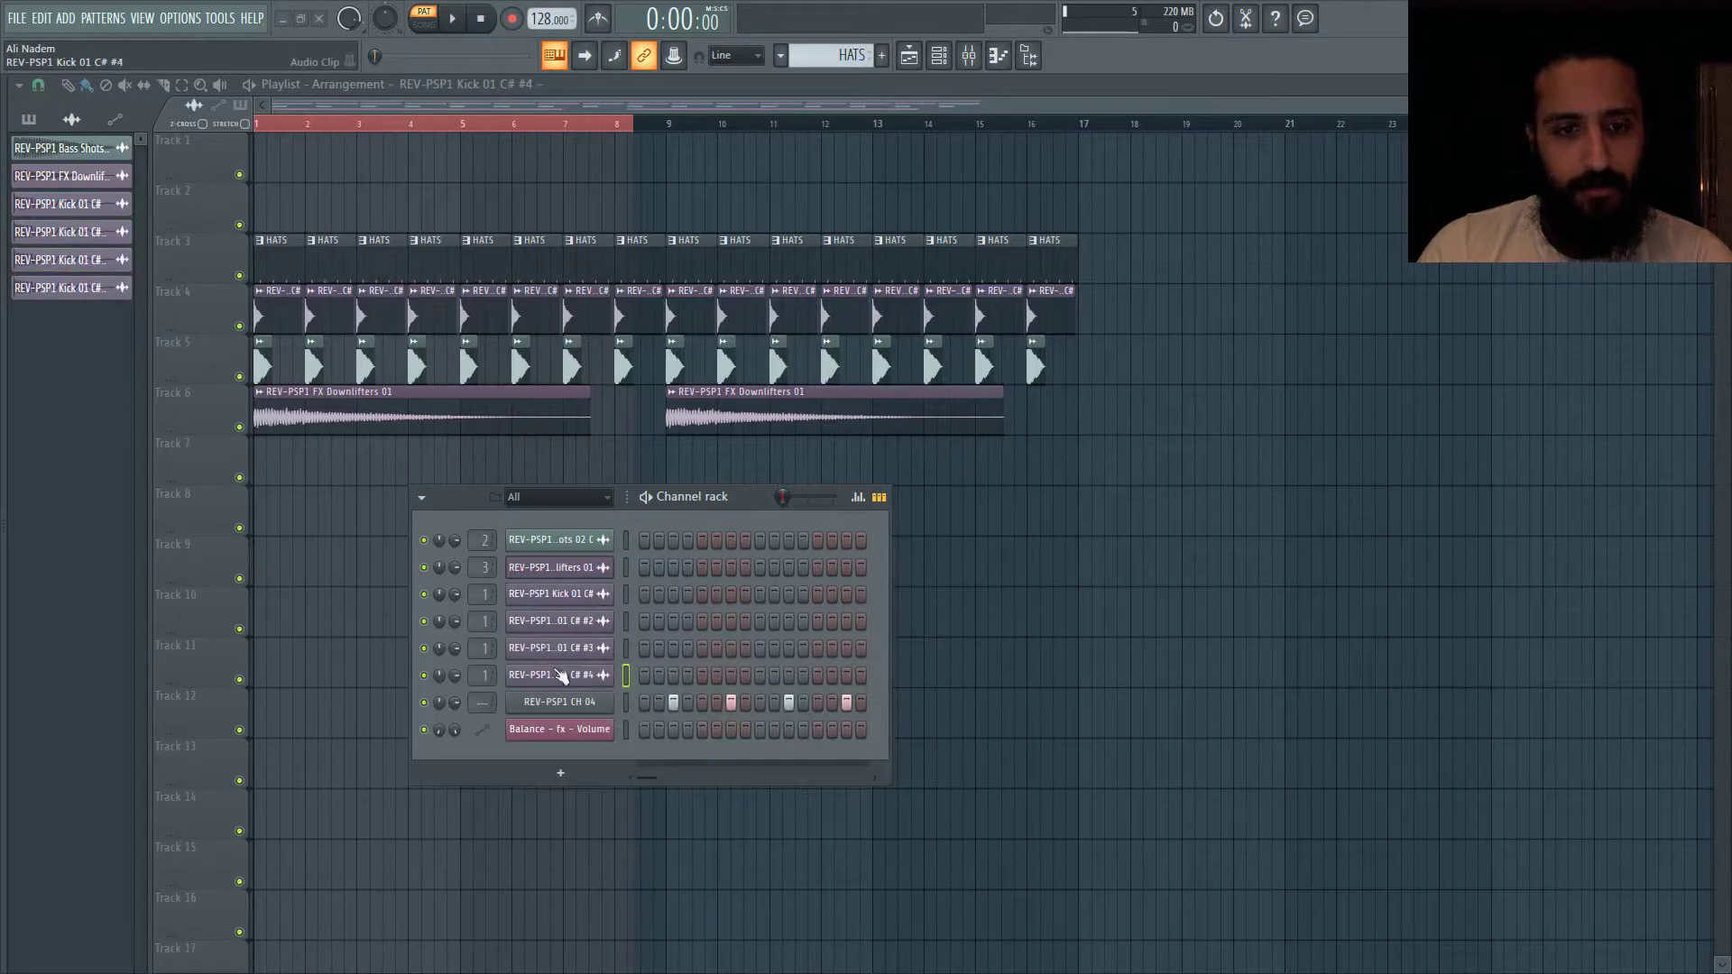
right_click(586, 675)
click(650, 848)
- Set the kick clones' mixer inserts to ---, select the clones, and open the mixer
drag(477, 713, 481, 627)
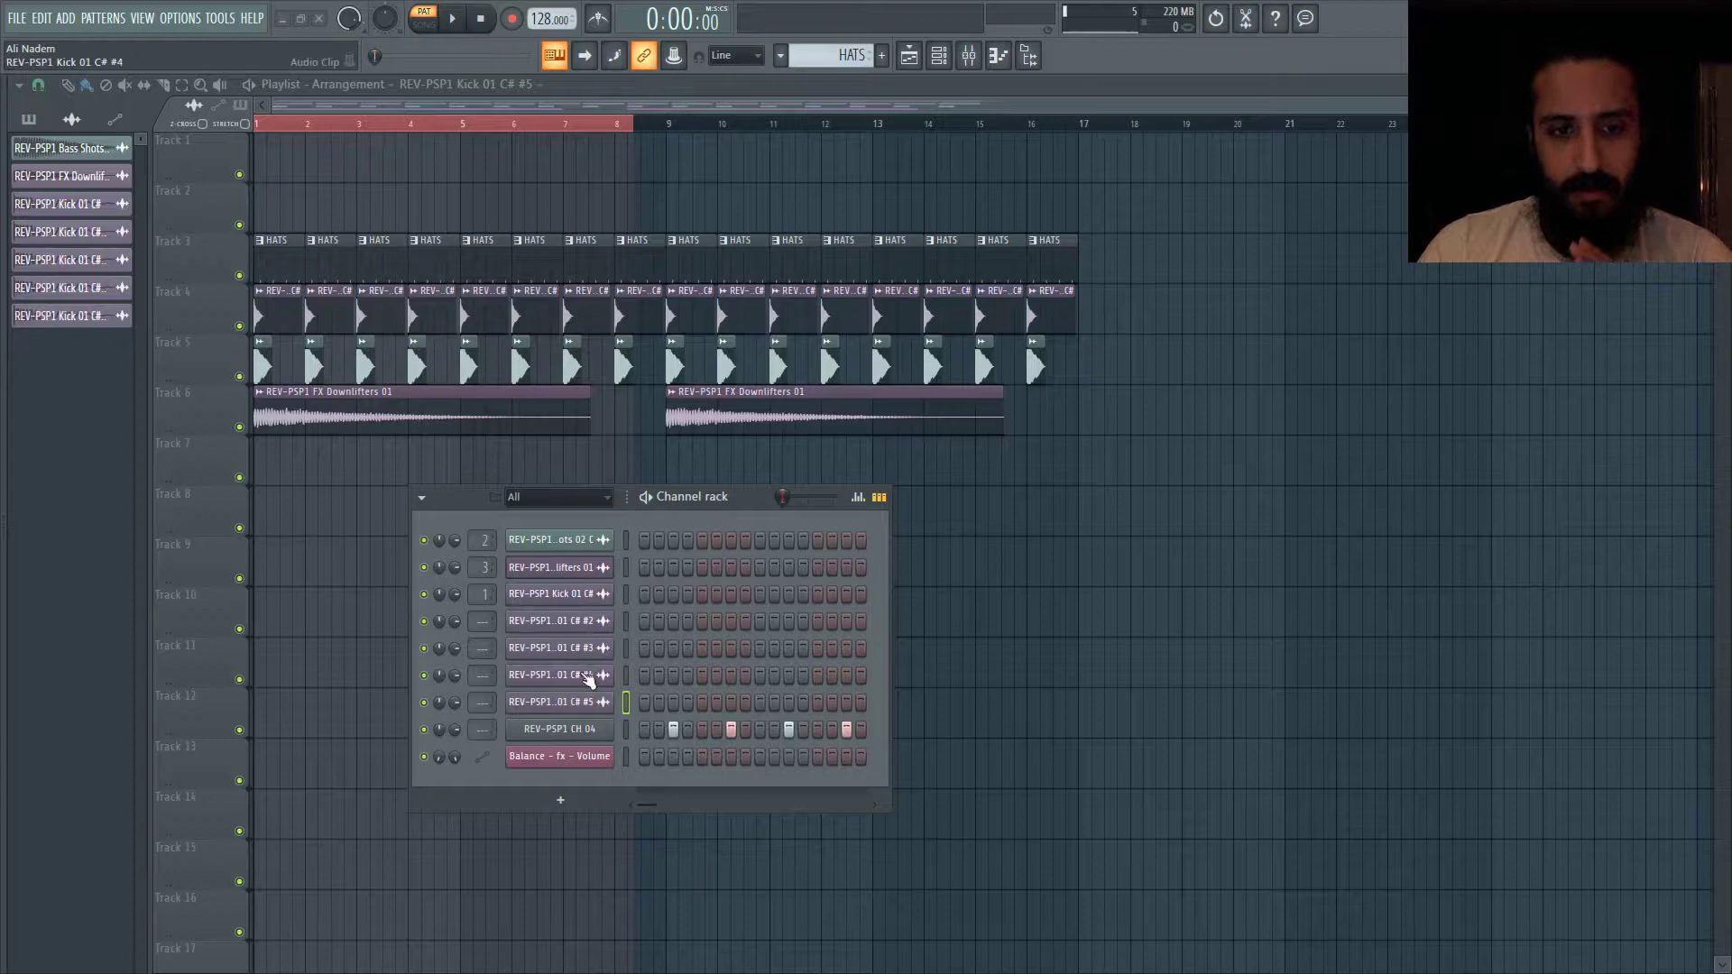
click(624, 621)
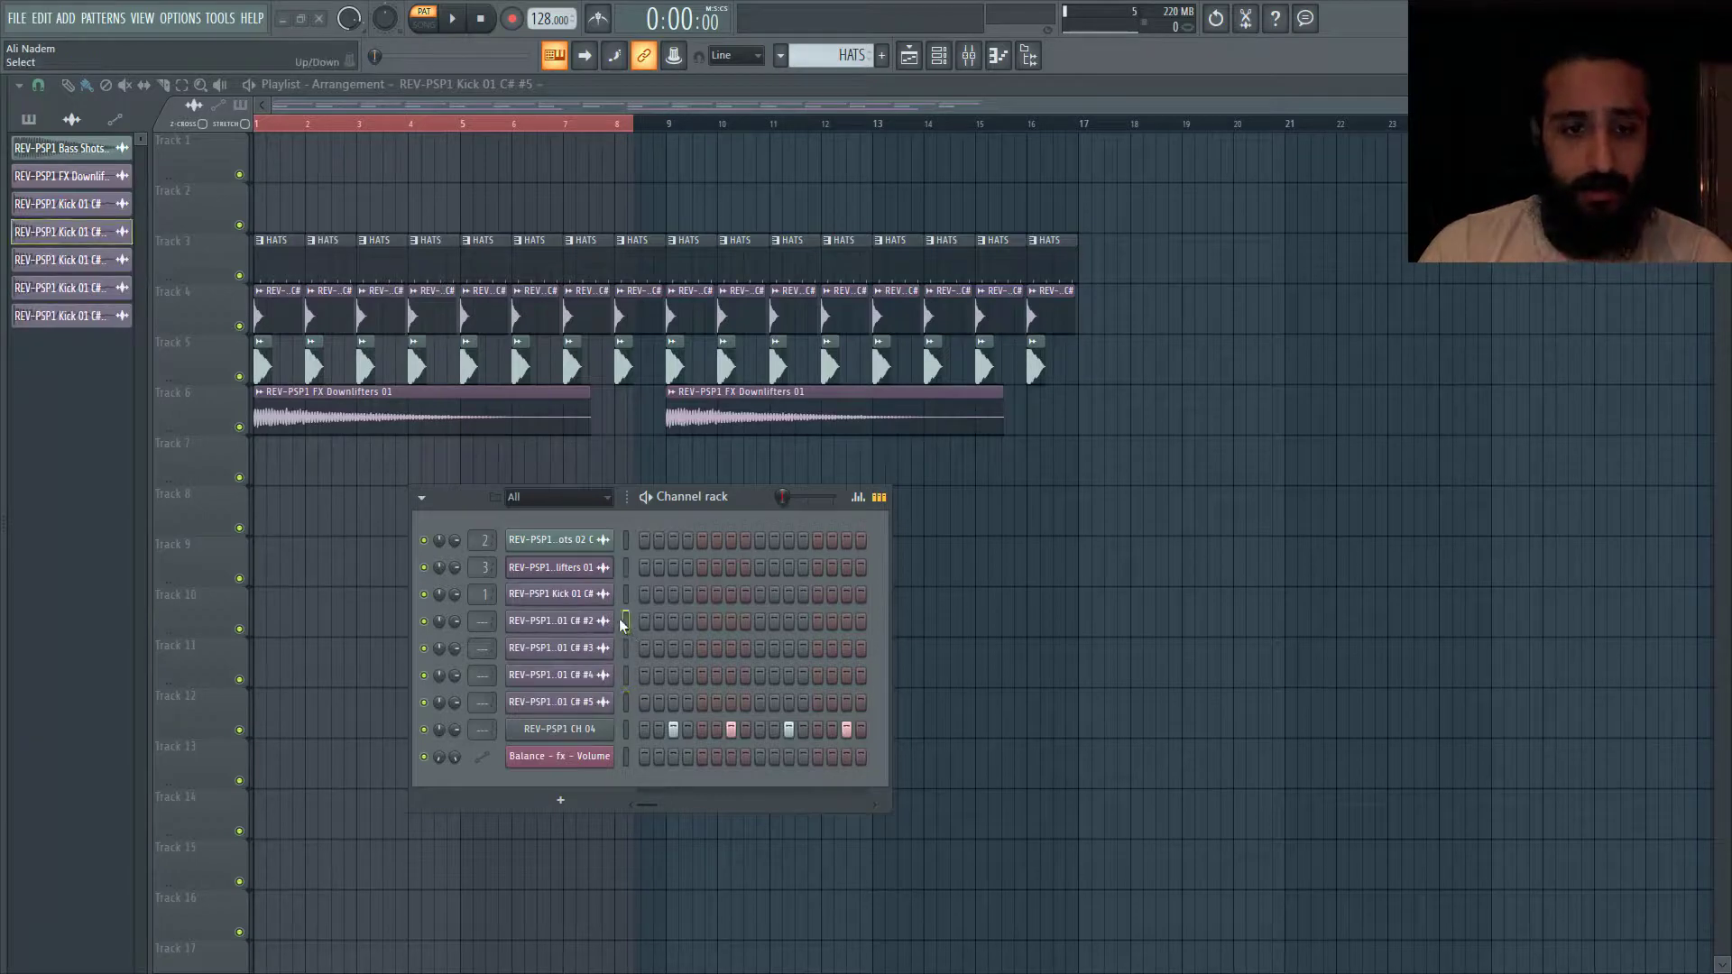
click(626, 545)
click(626, 623)
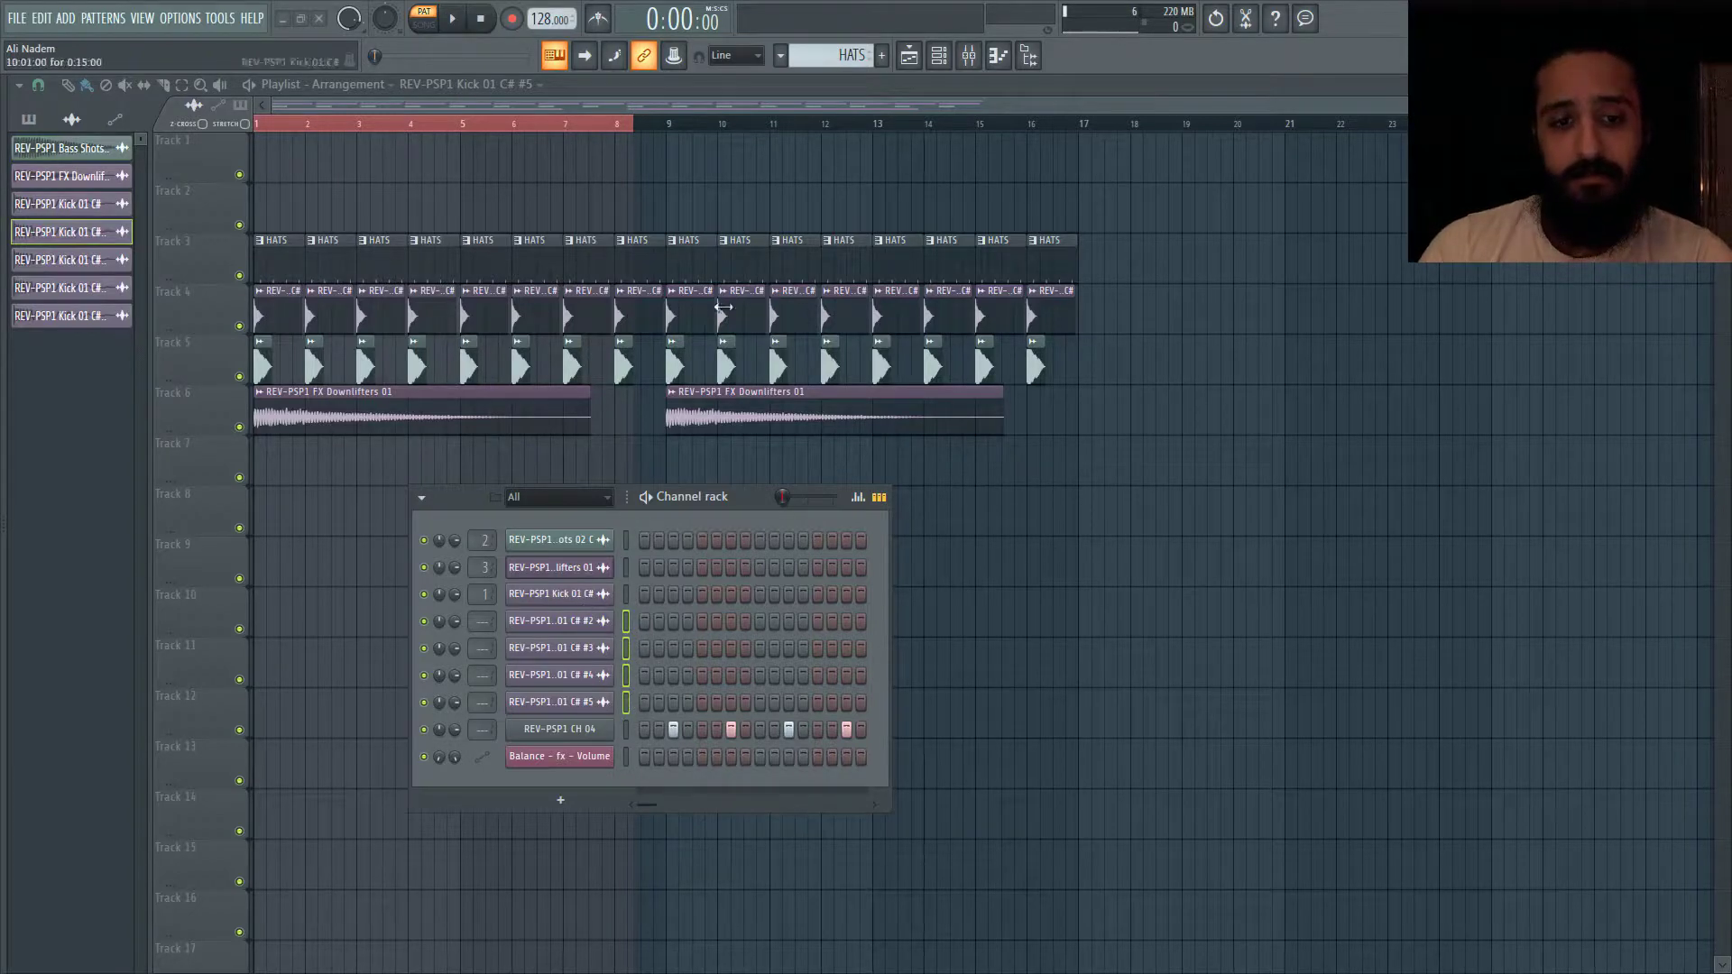
click(969, 58)
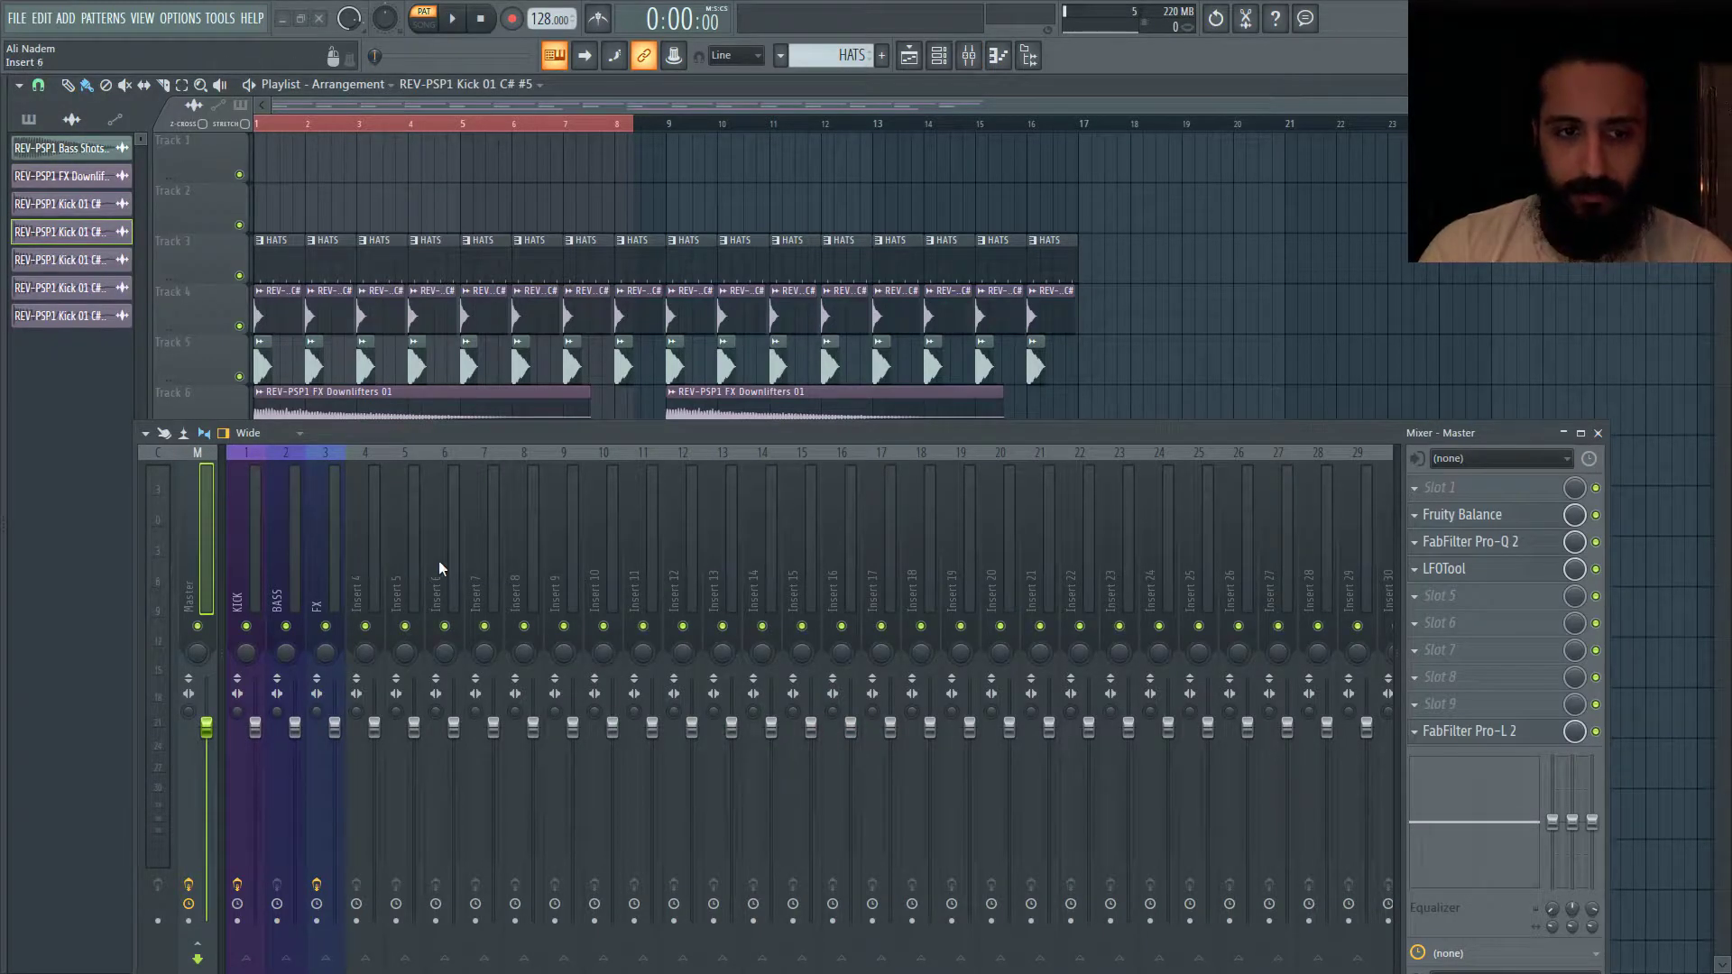
- Route the selected kick clones to mixer inserts 5 through 8
right_click(402, 558)
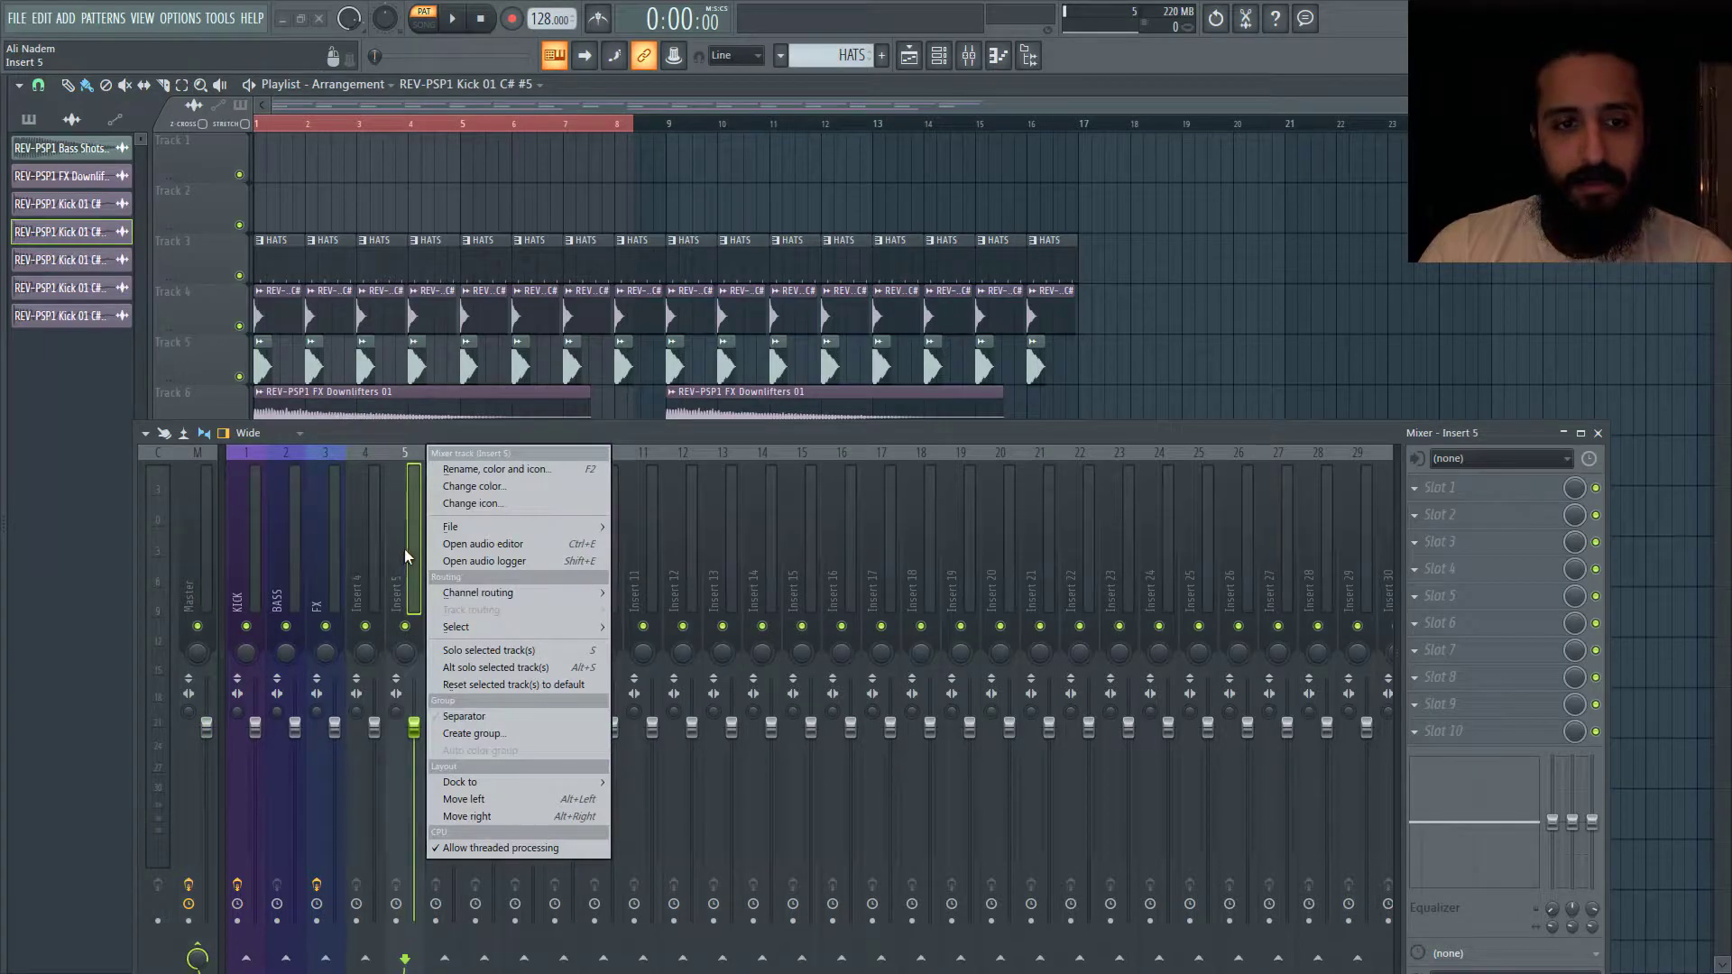
mouse_move(516, 598)
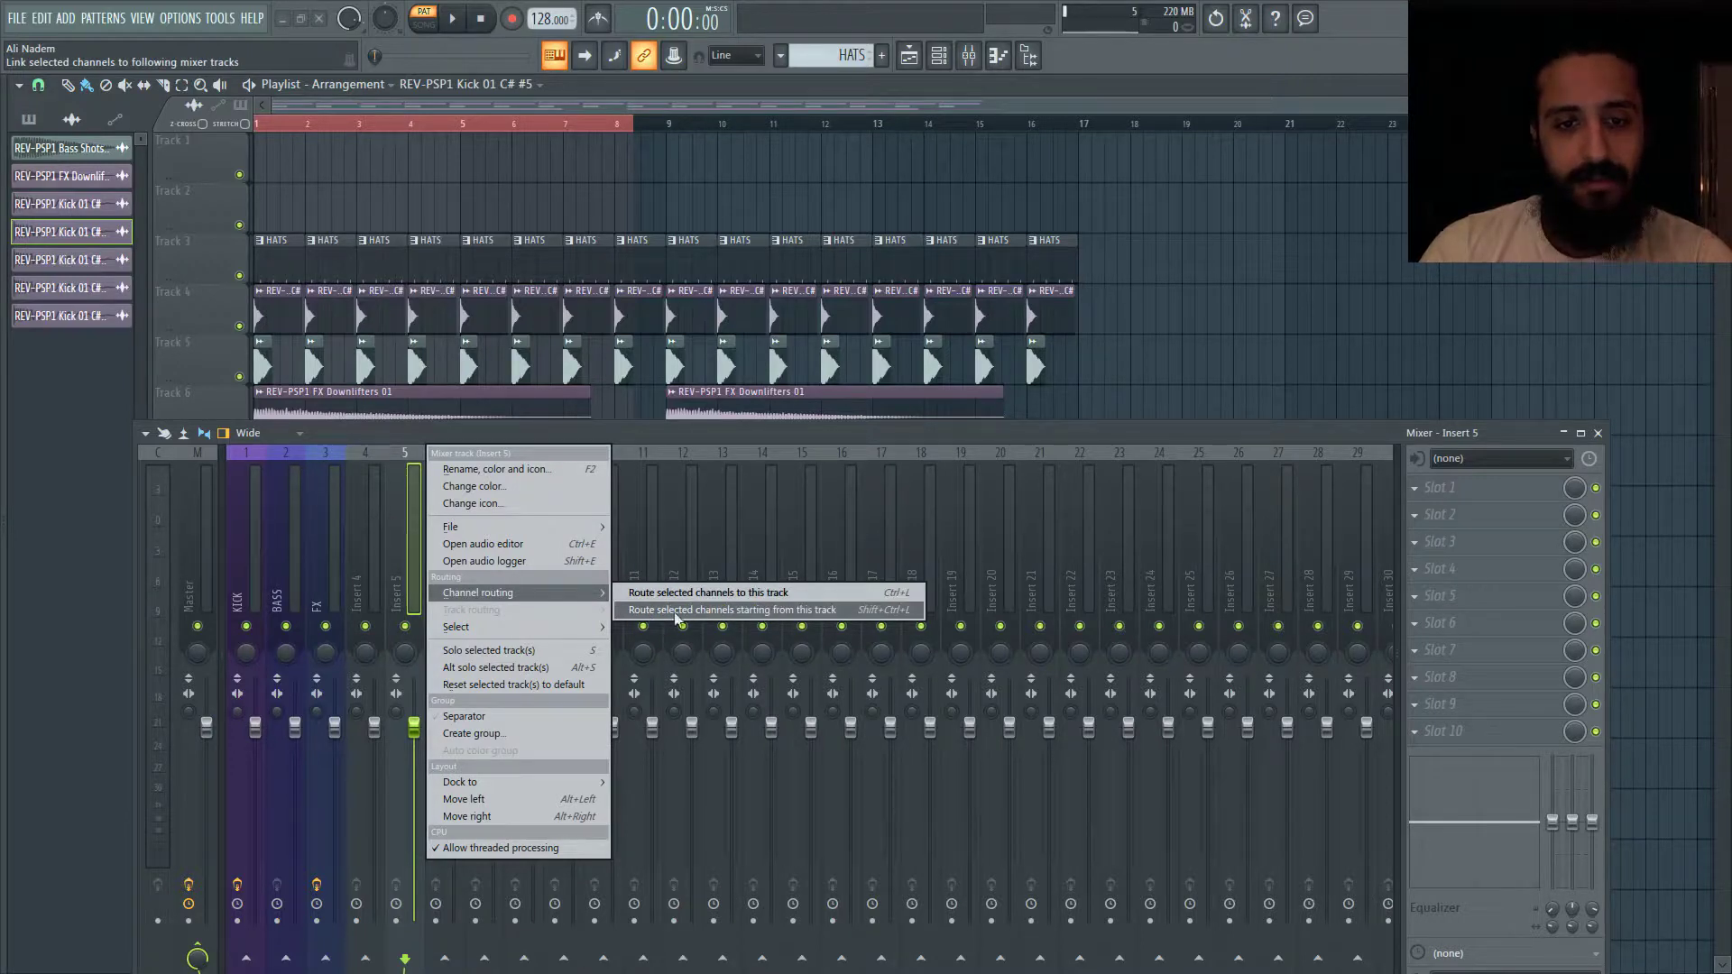
click(778, 611)
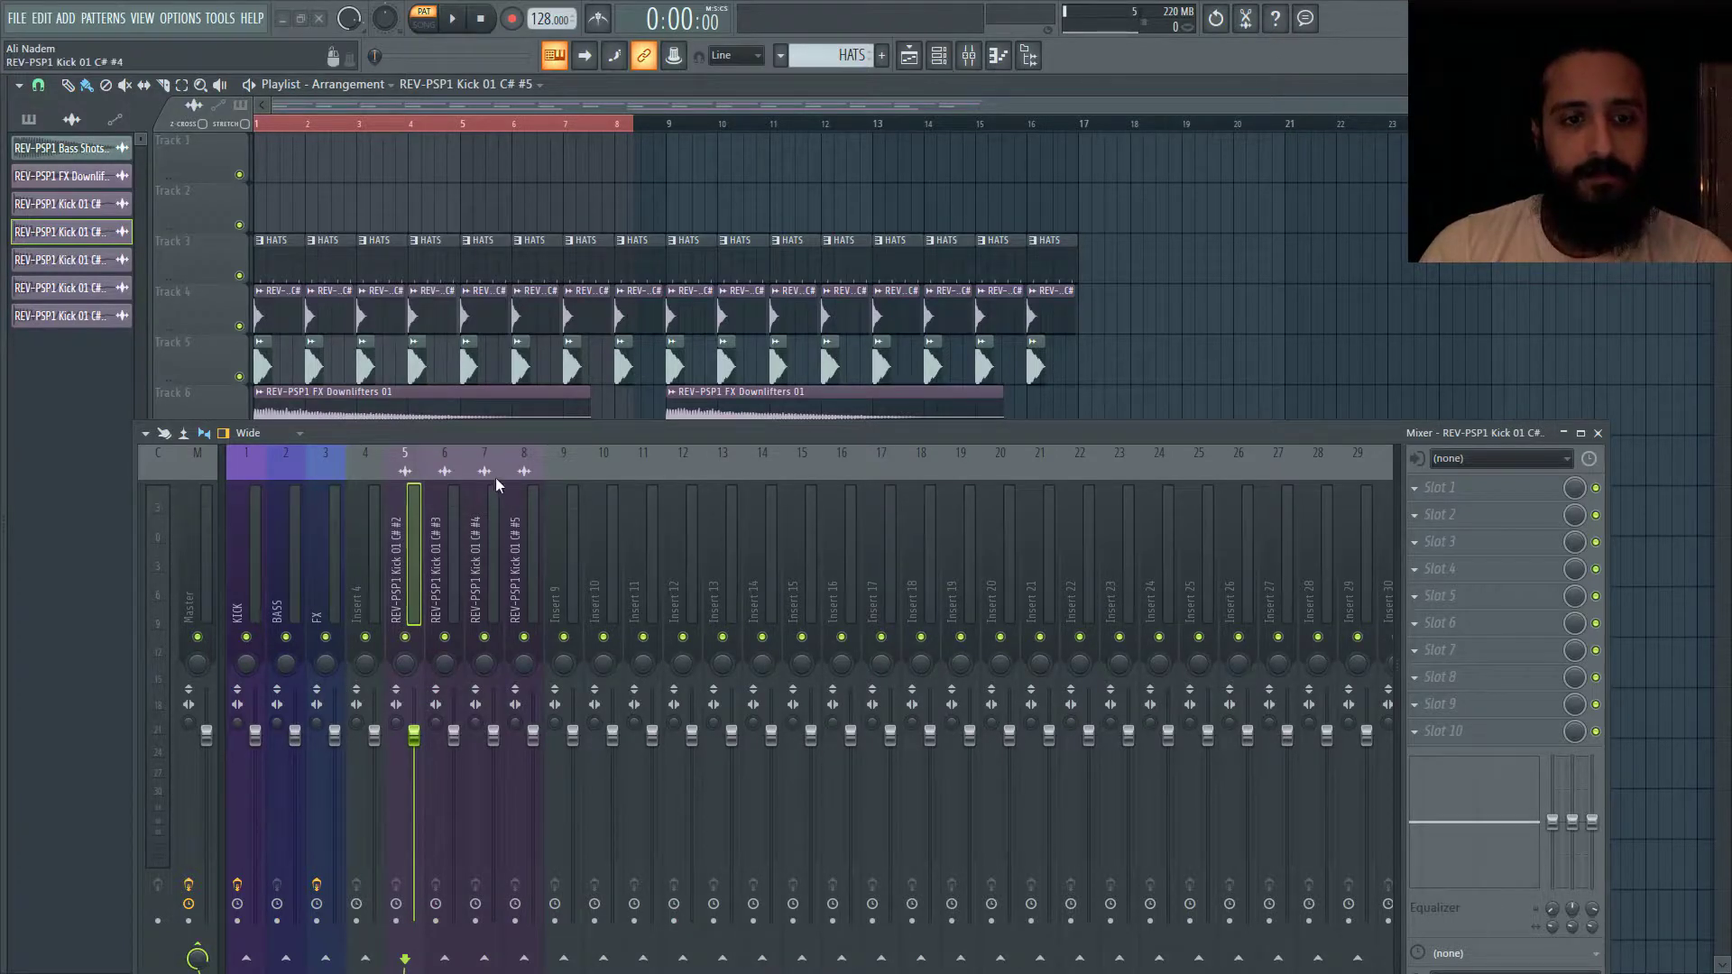
key(Right)
key(Right)
key(Right)
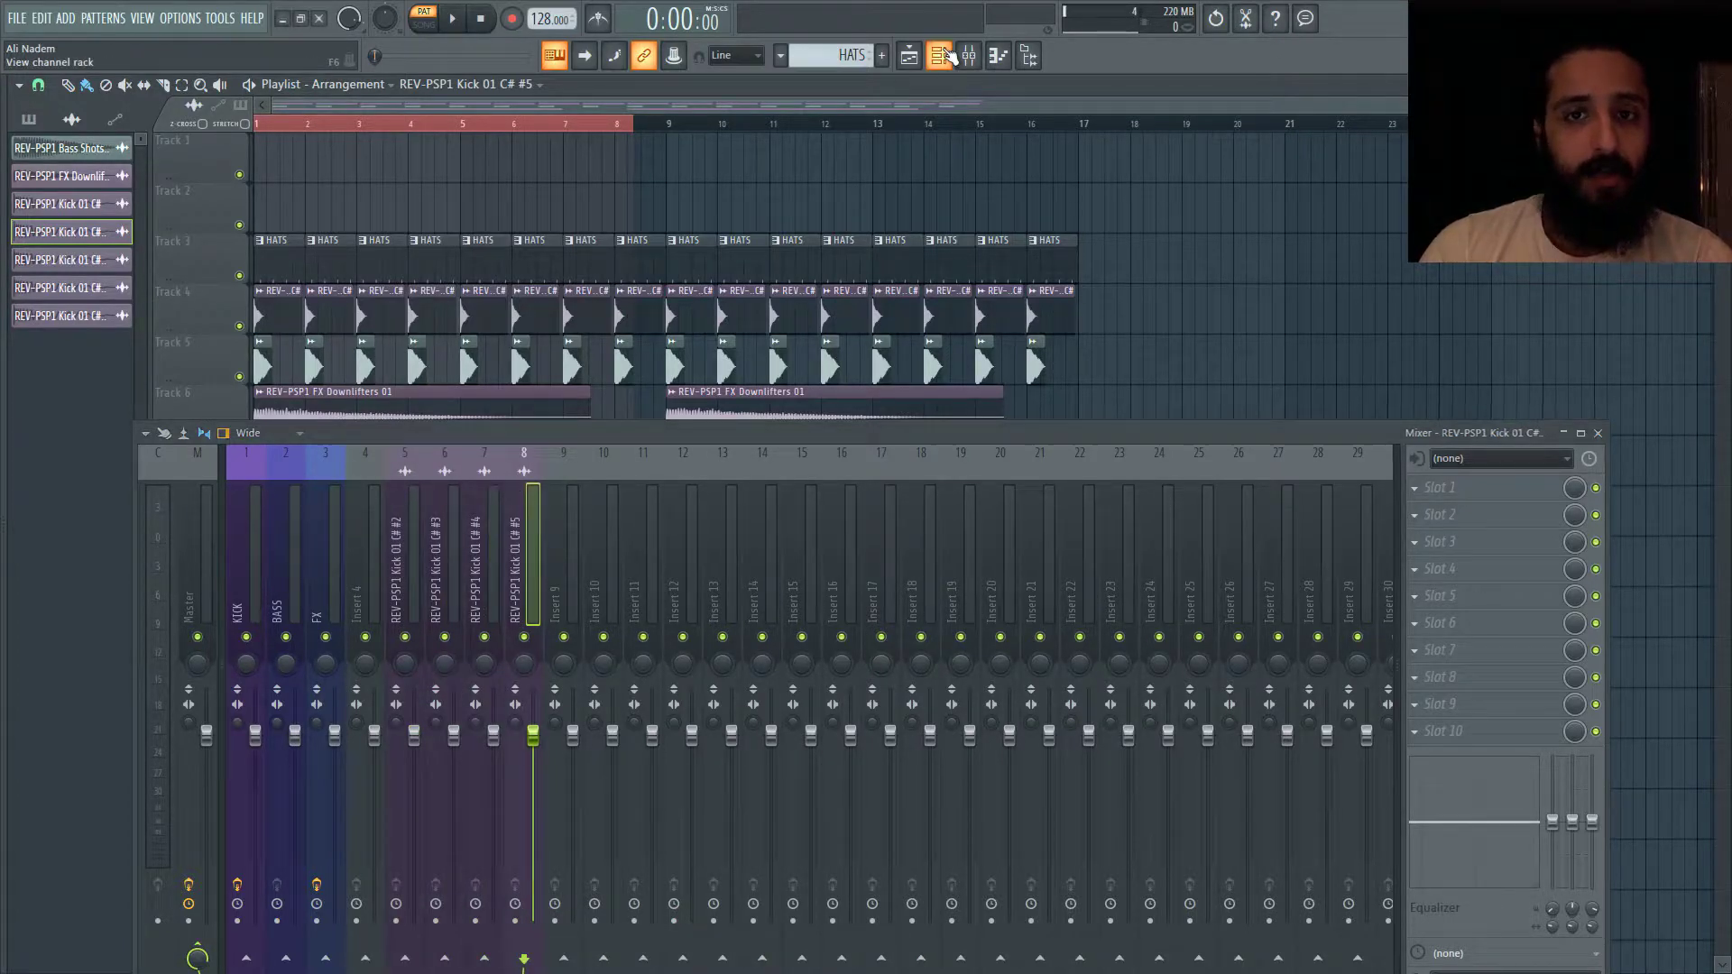
- Open the channel rack, park it up over the playlist, and bring the mixer forward
click(947, 56)
drag(460, 488, 542, 307)
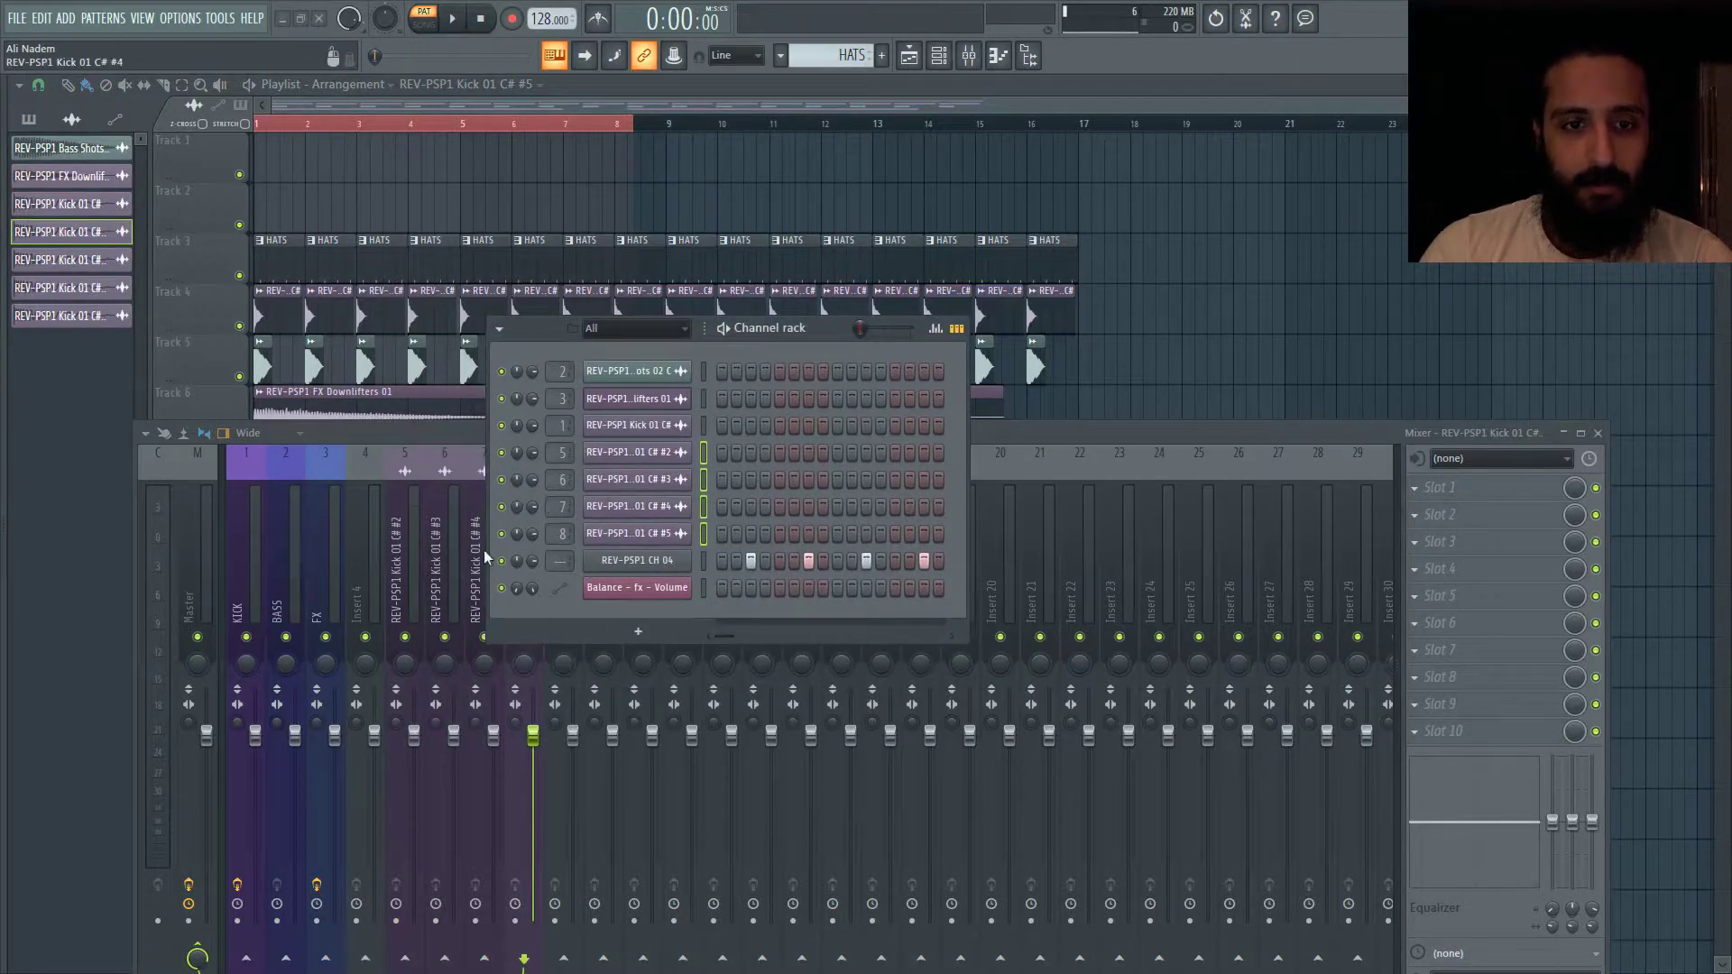
drag(539, 330, 796, 222)
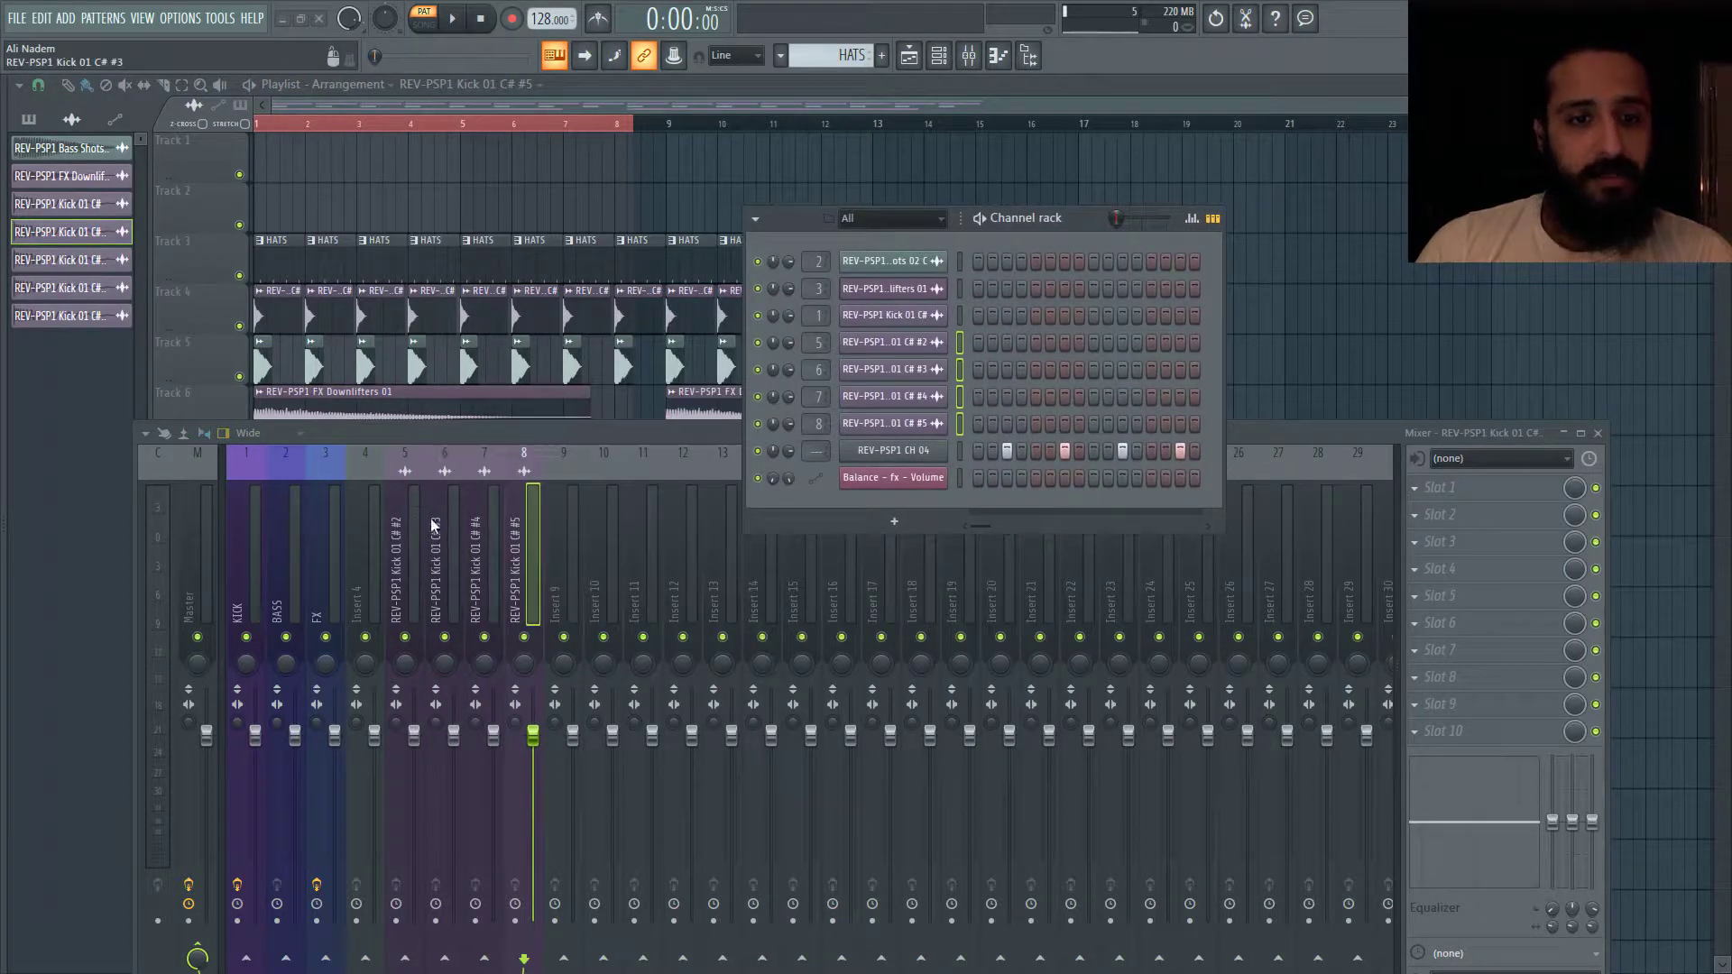
click(406, 517)
drag(418, 433, 424, 420)
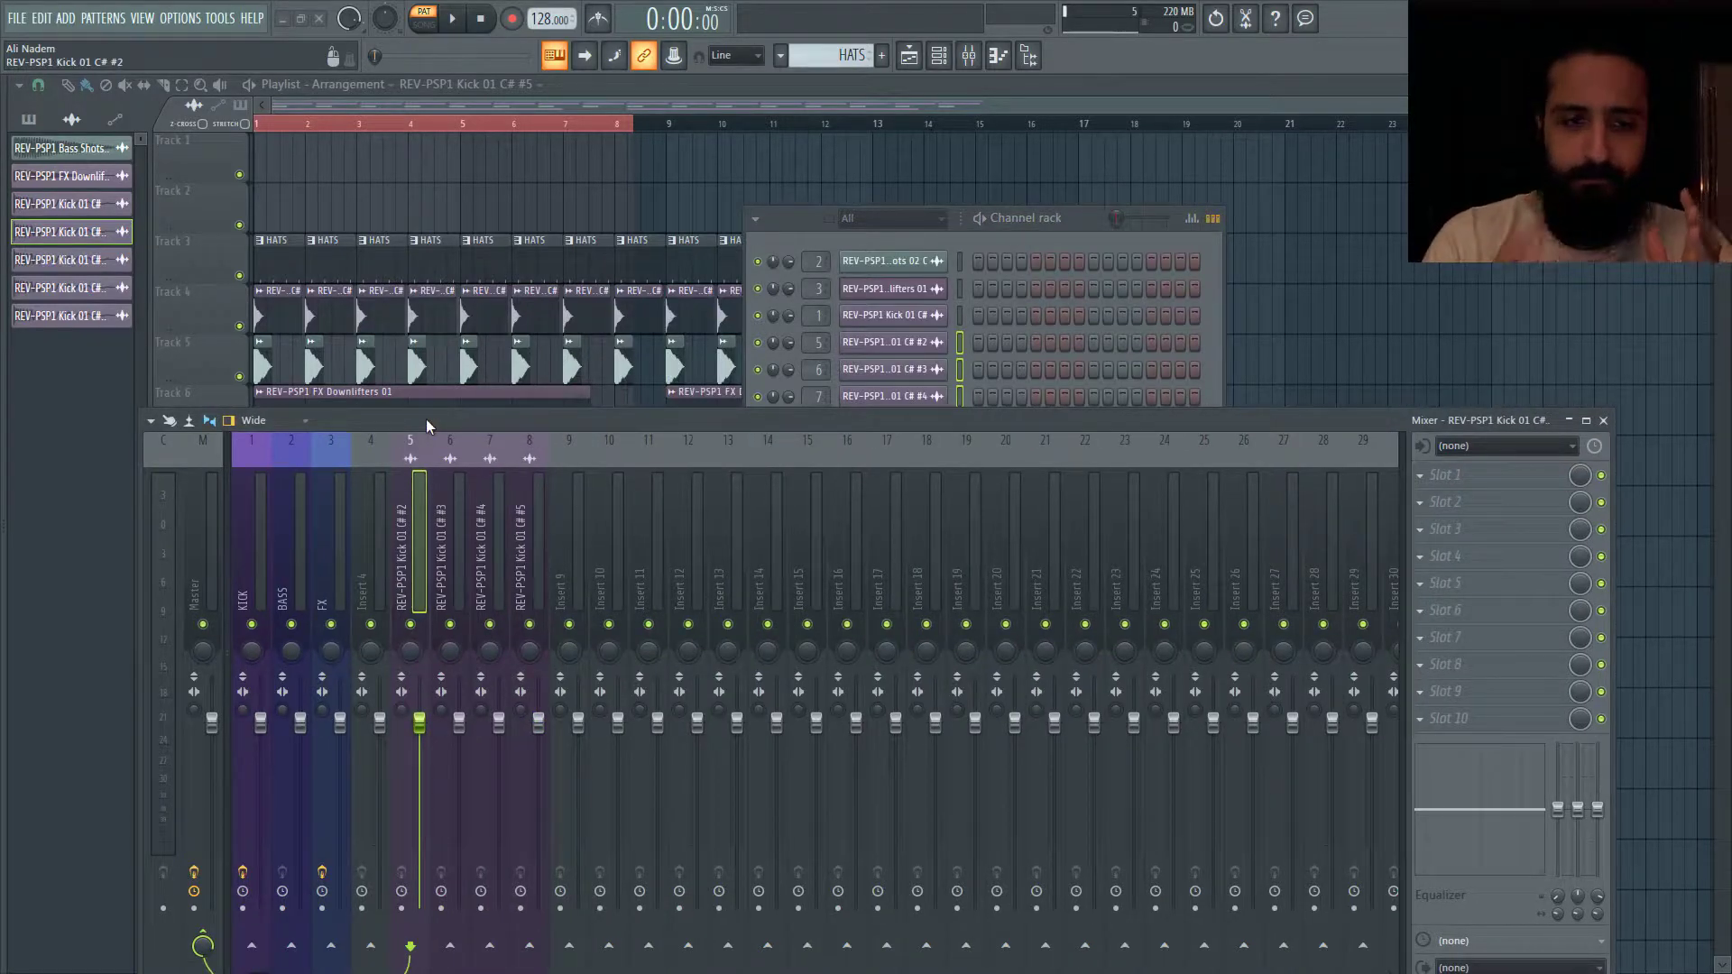
- Save the KICK insert's mixer track state and drop KICK.fst onto insert 4
key(Left)
key(Left)
key(Left)
key(Left)
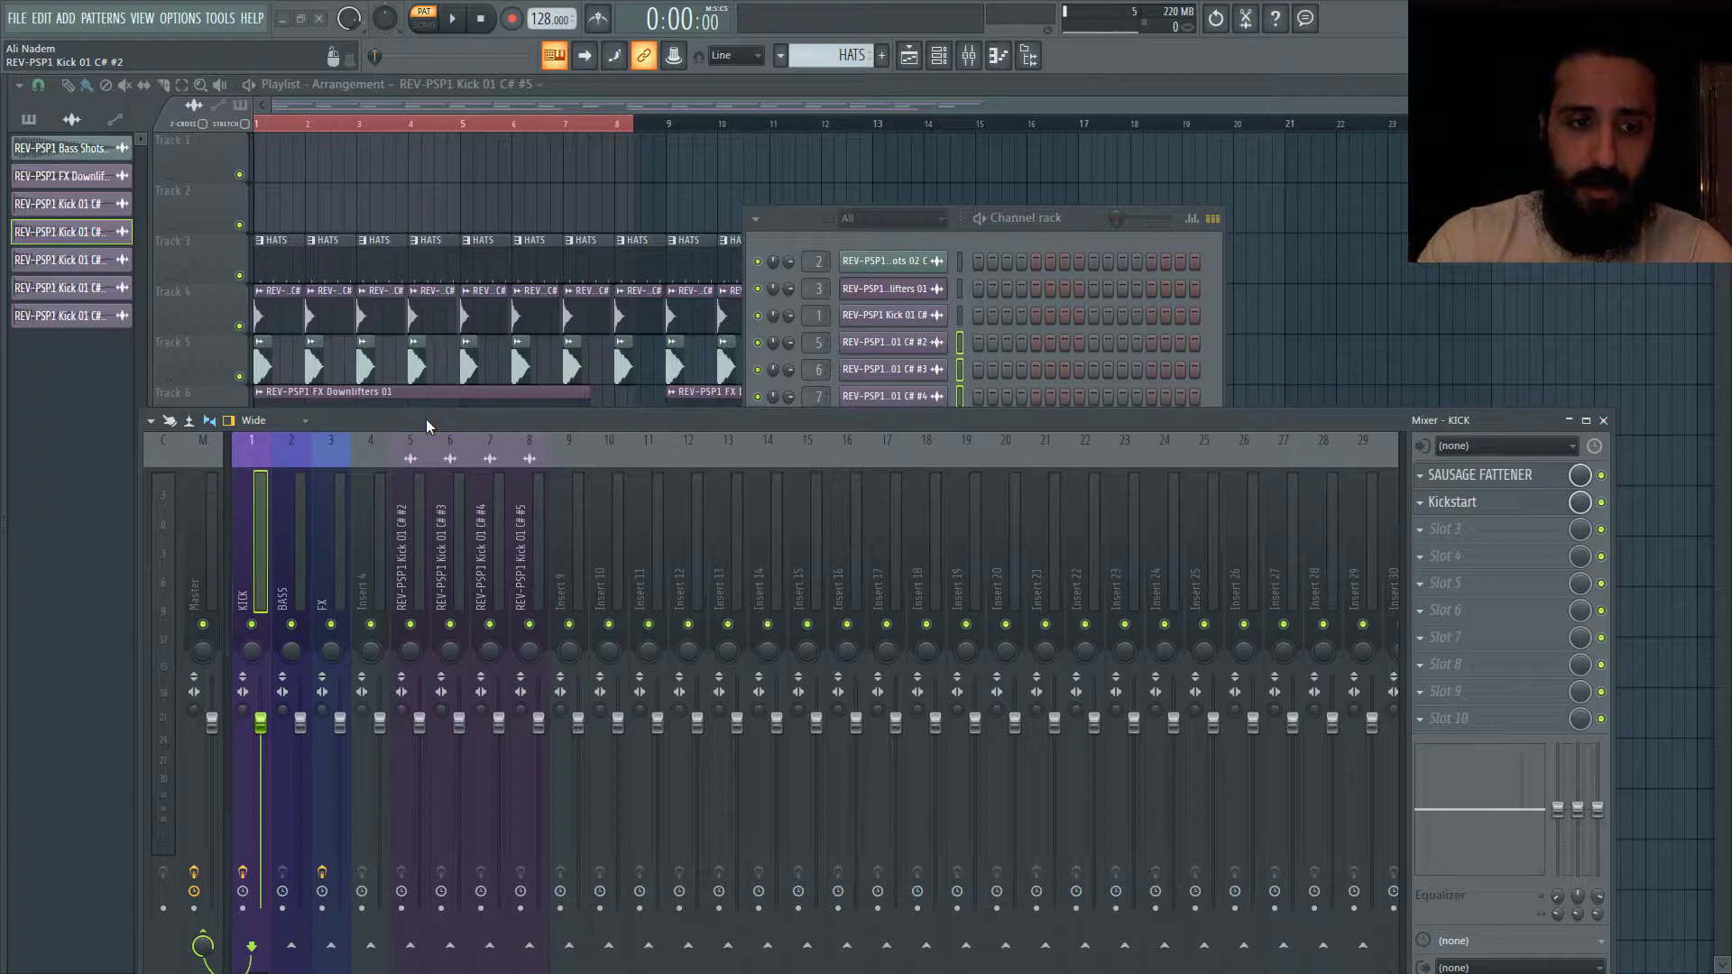
right_click(254, 506)
mouse_move(329, 511)
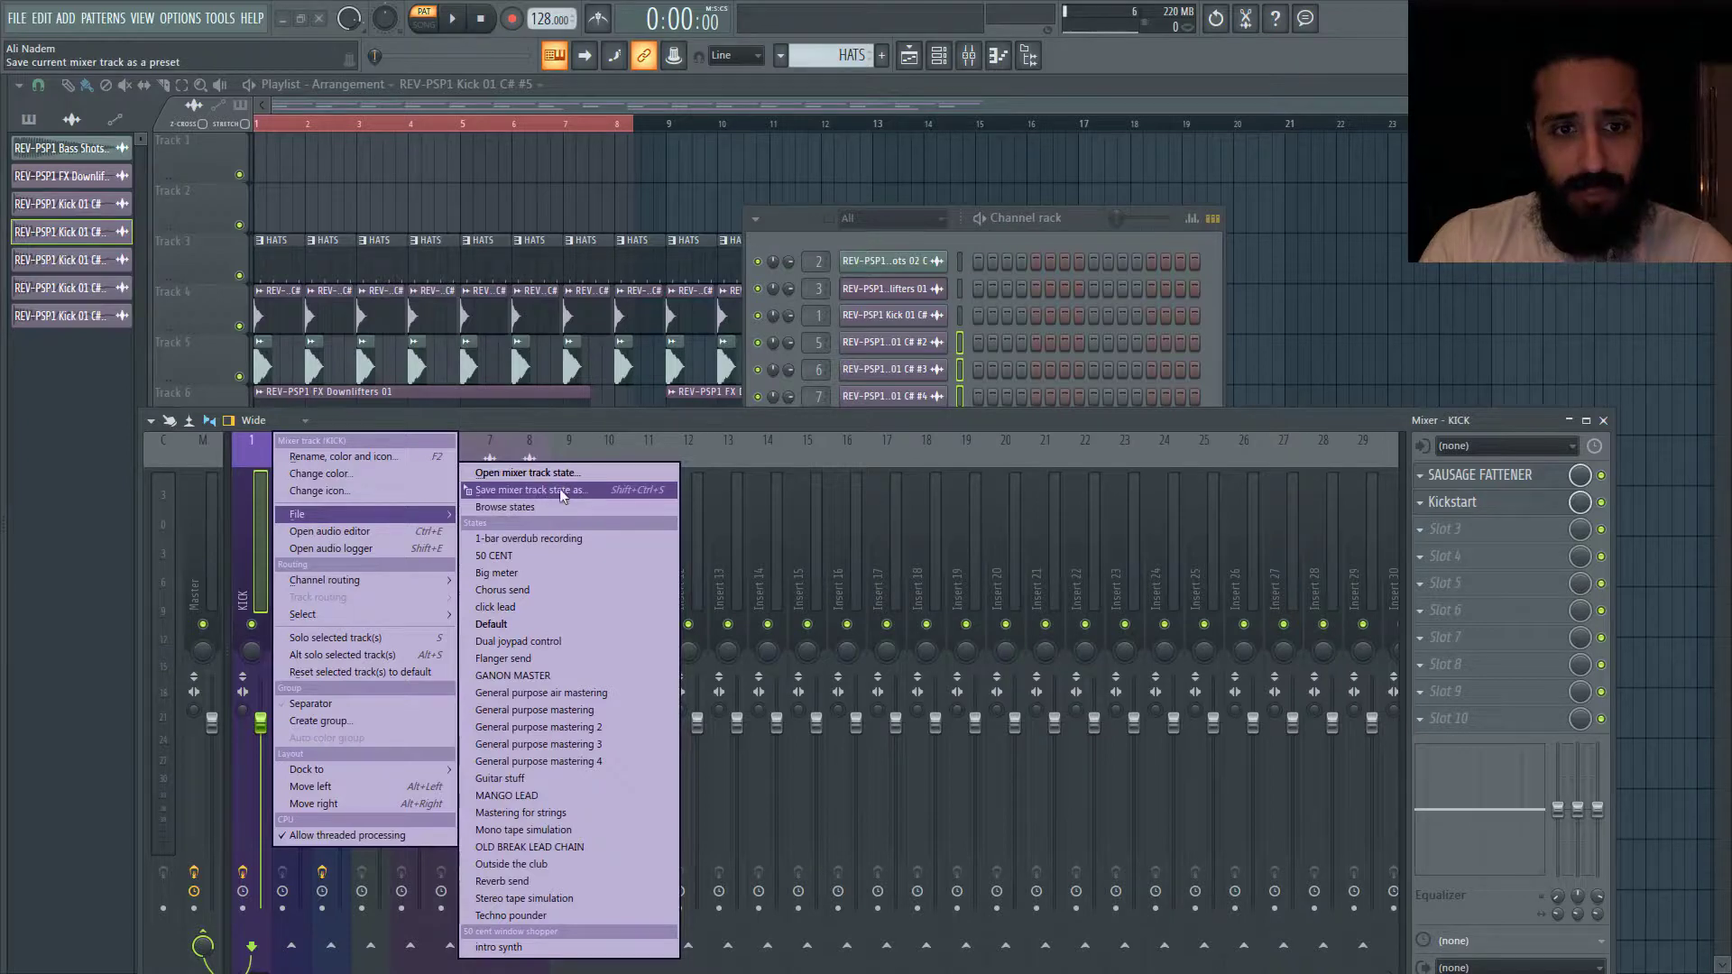
click(747, 424)
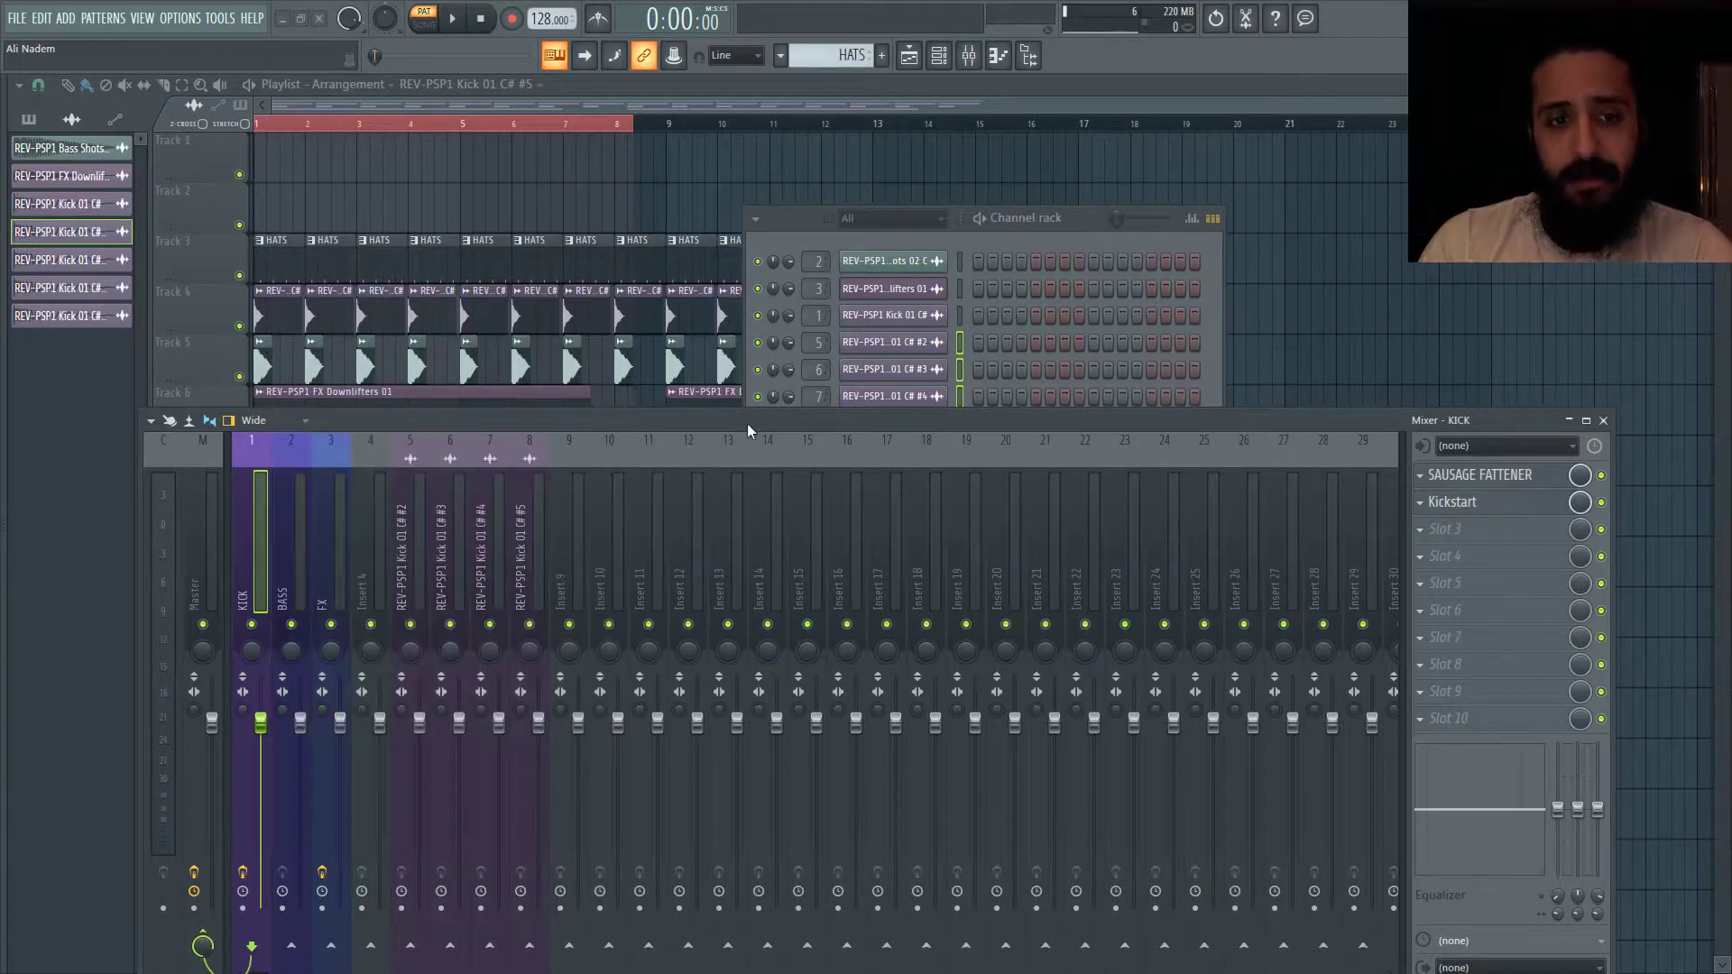
right_click(257, 545)
mouse_move(332, 516)
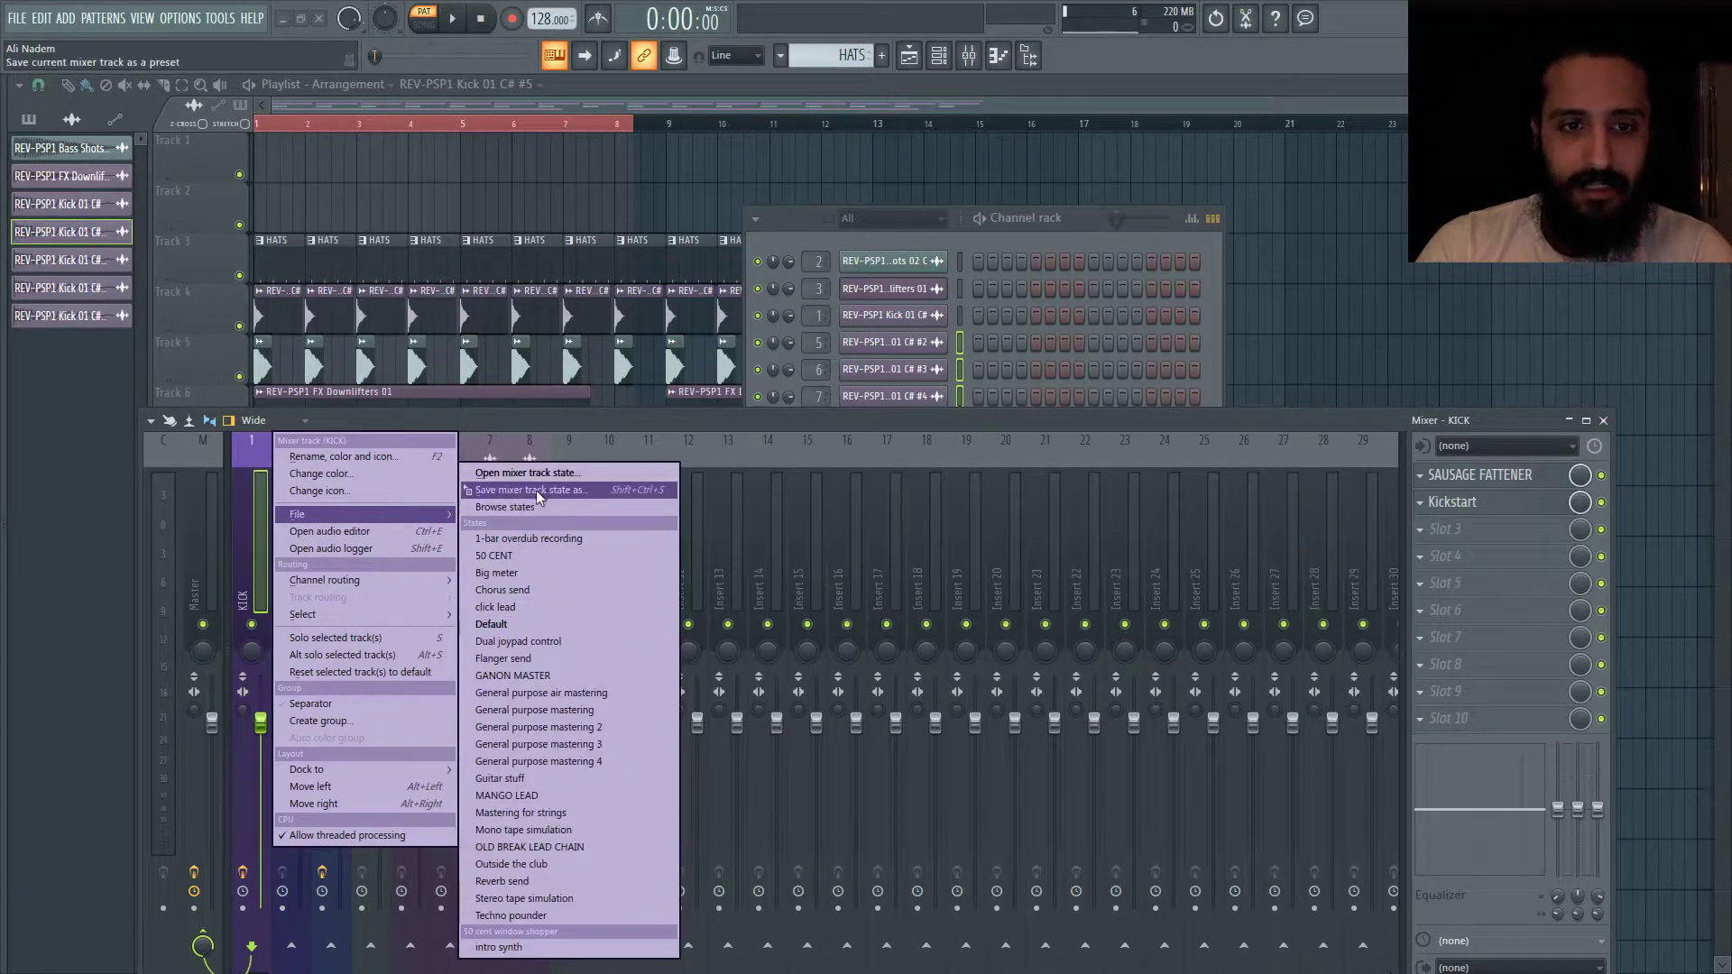
drag(539, 496, 617, 489)
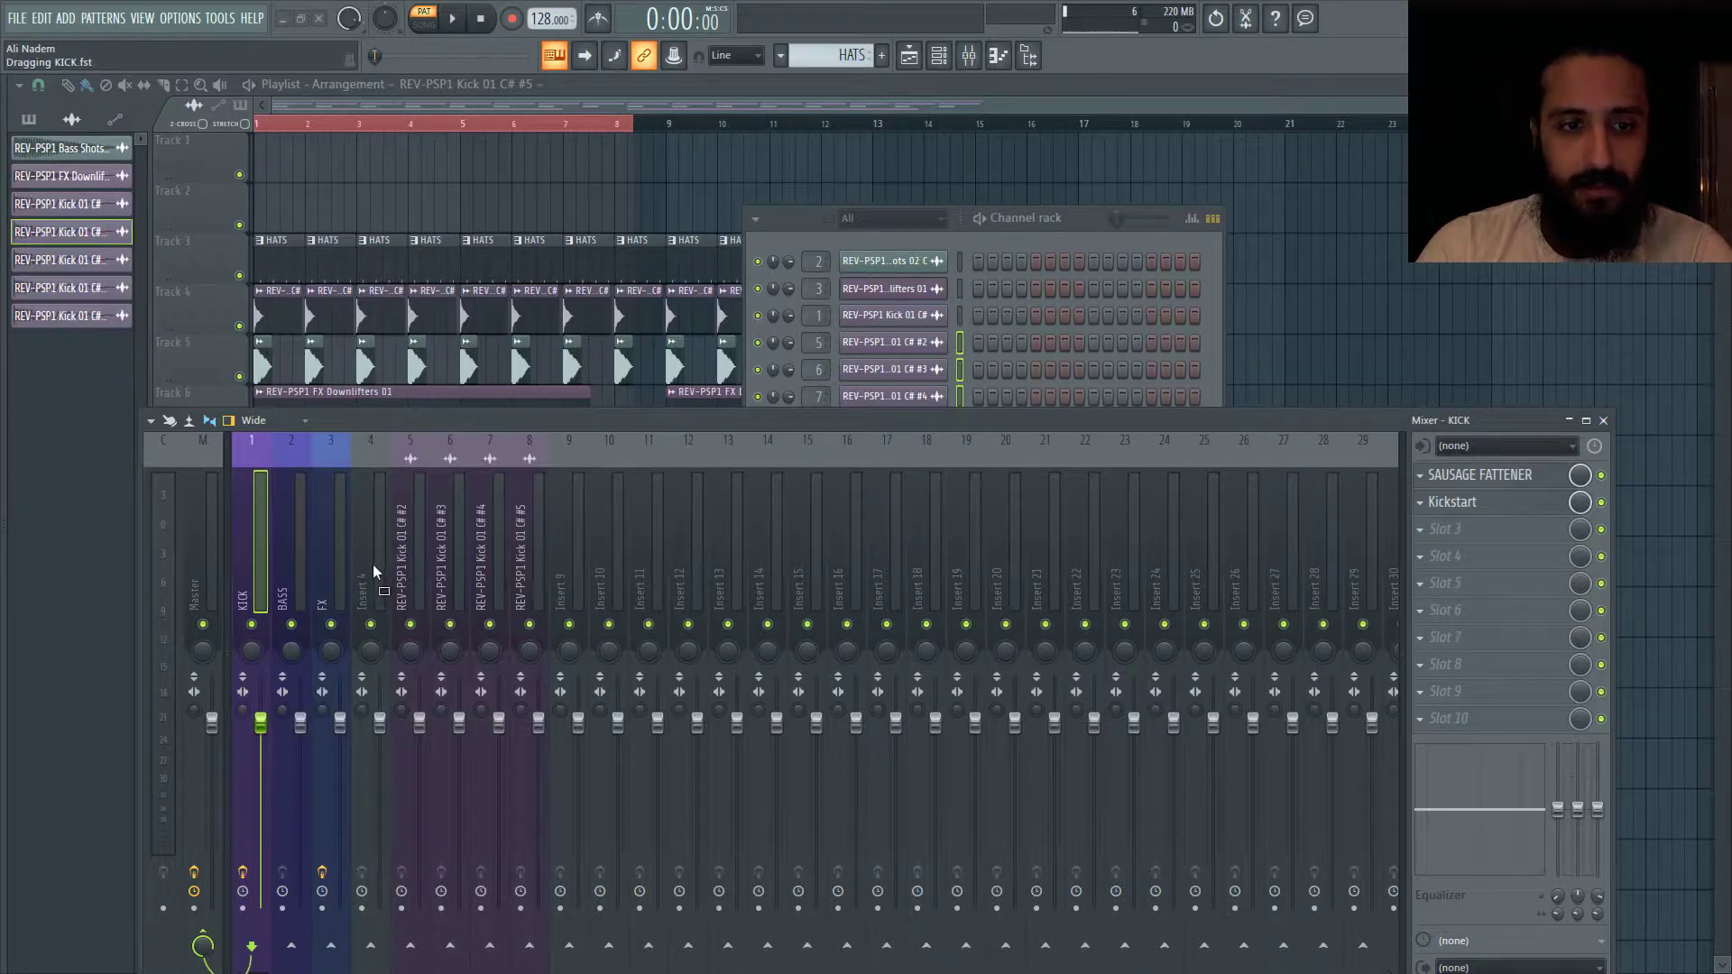
mouse_move(373, 567)
mouse_down()
mouse_move(891, 546)
mouse_move(370, 557)
mouse_up()
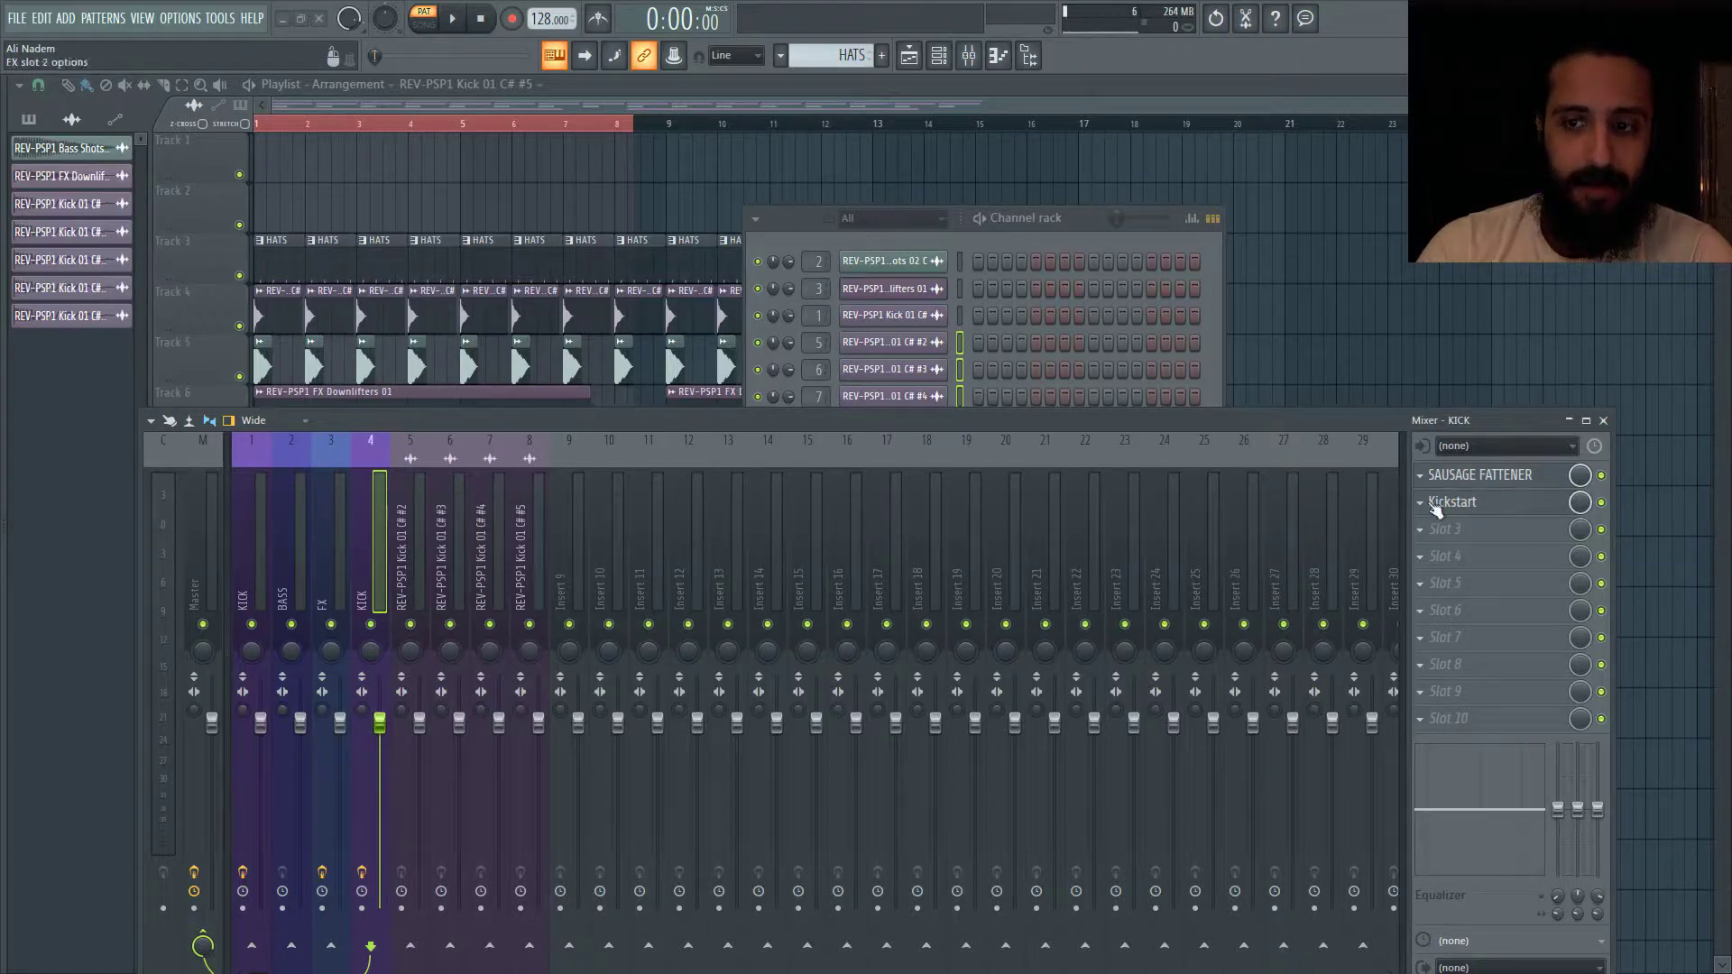
- Rename insert 4 to 'KICK 2' and close the mixer
double_click(382, 576)
key(End)
text(2)
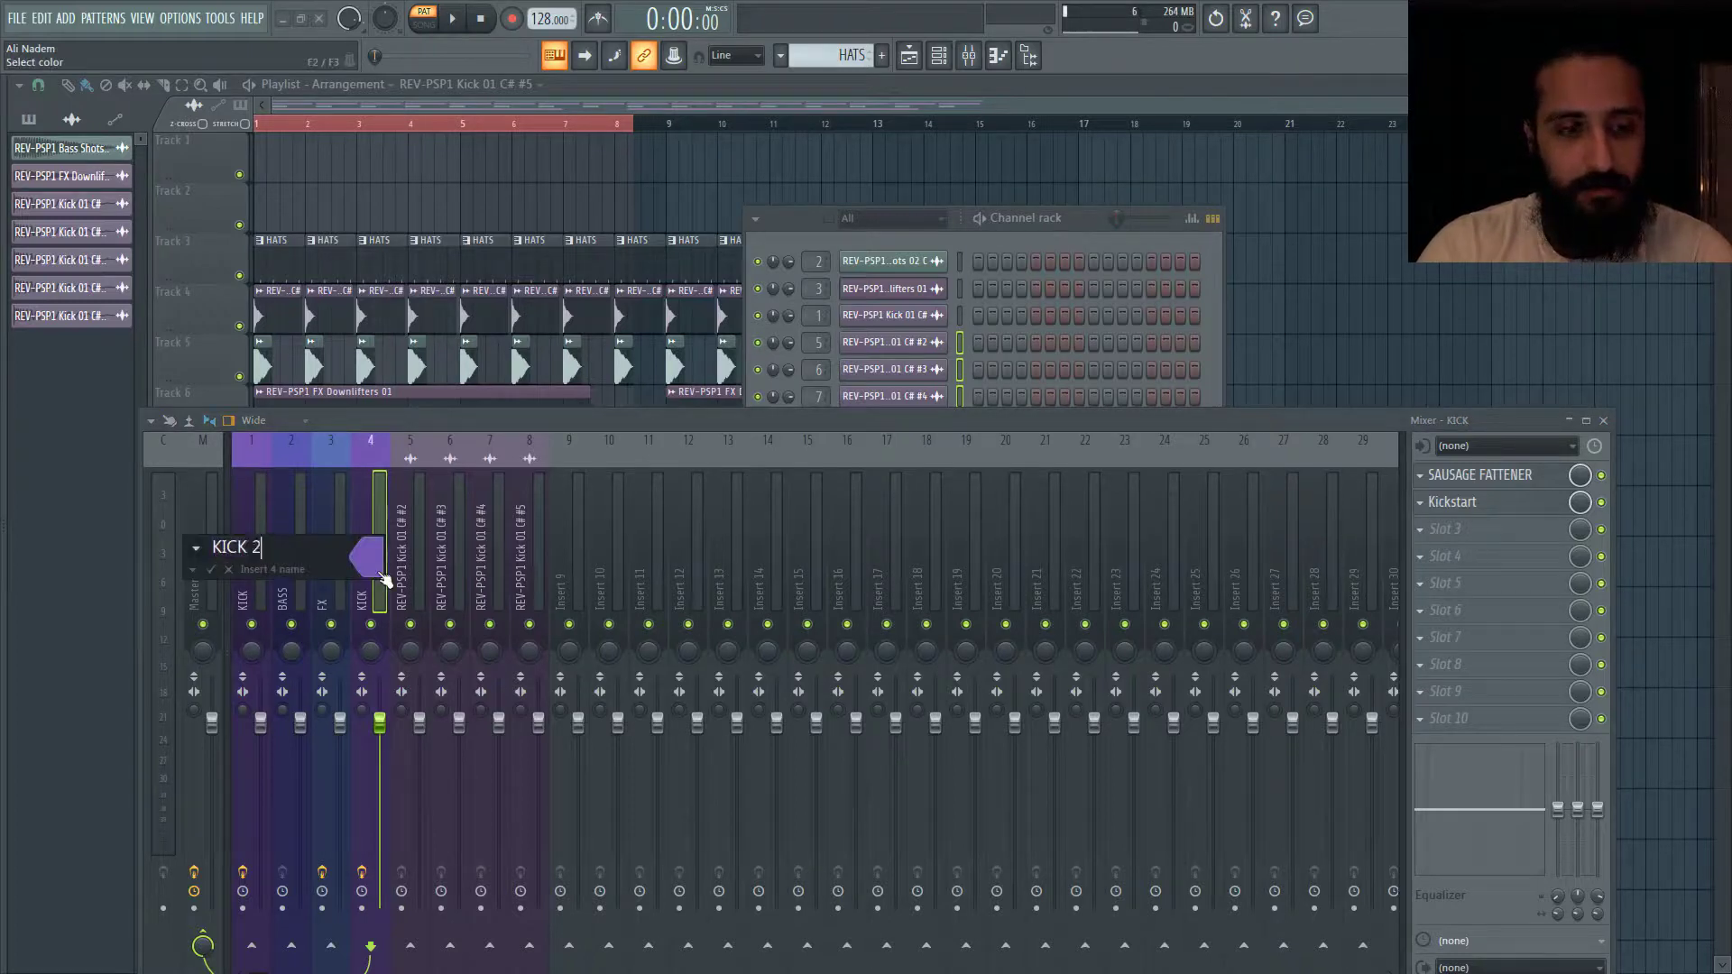
key(Return)
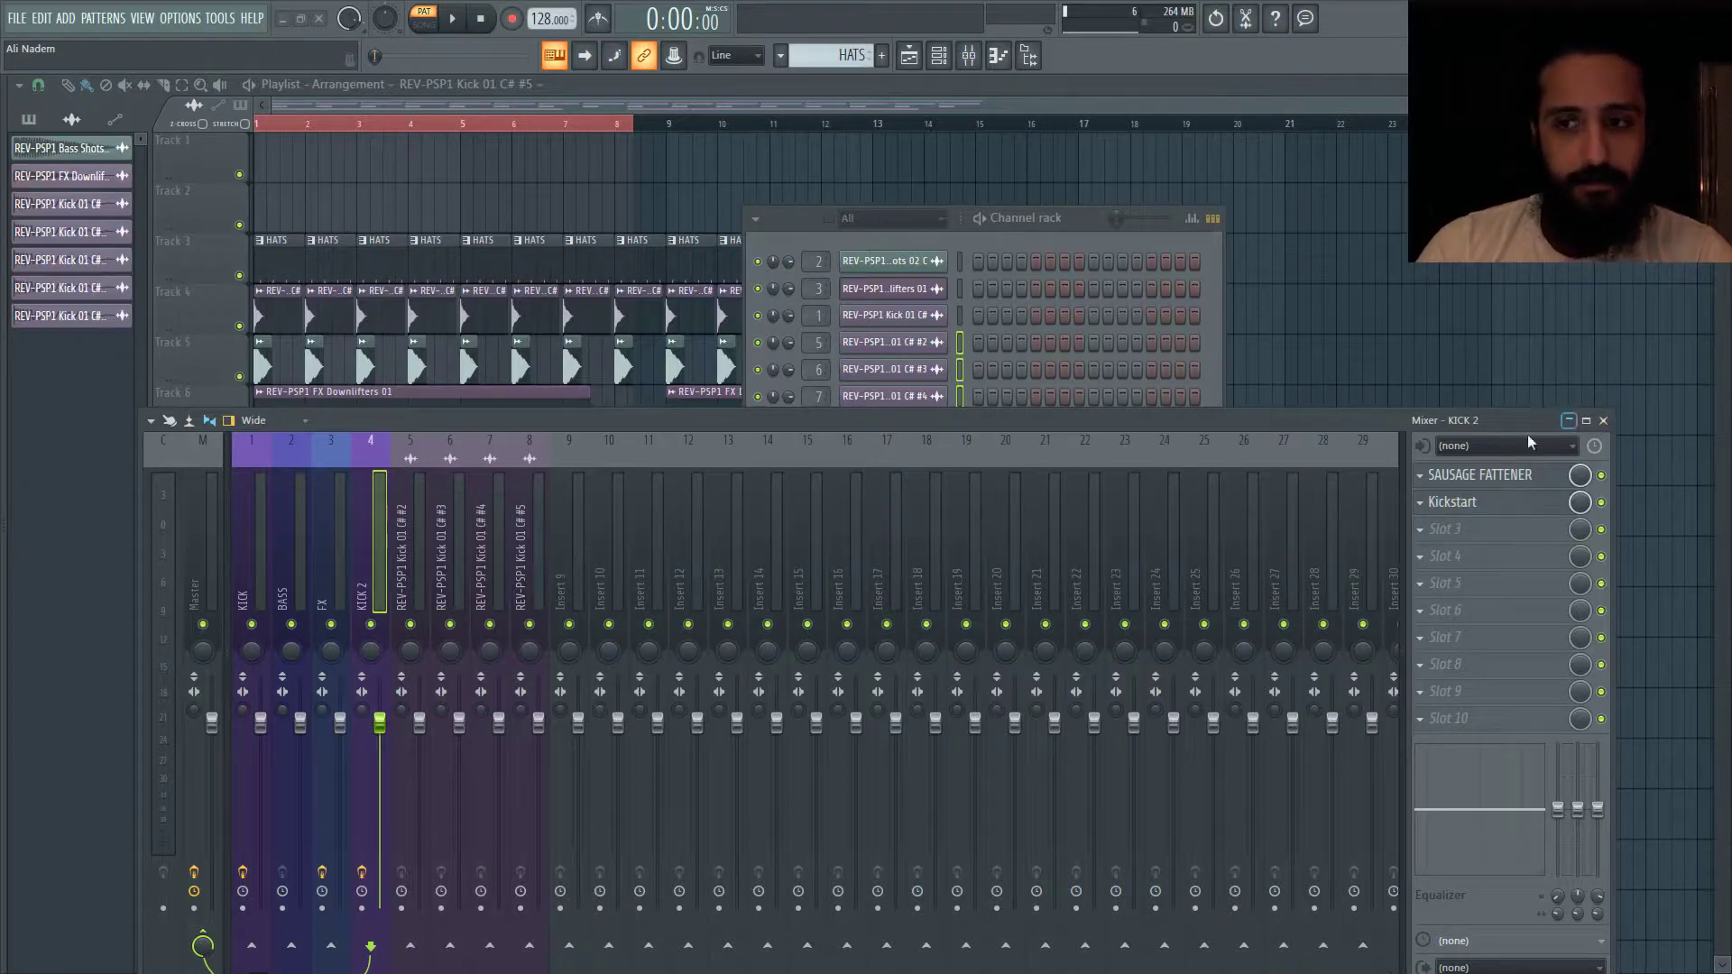
click(1604, 420)
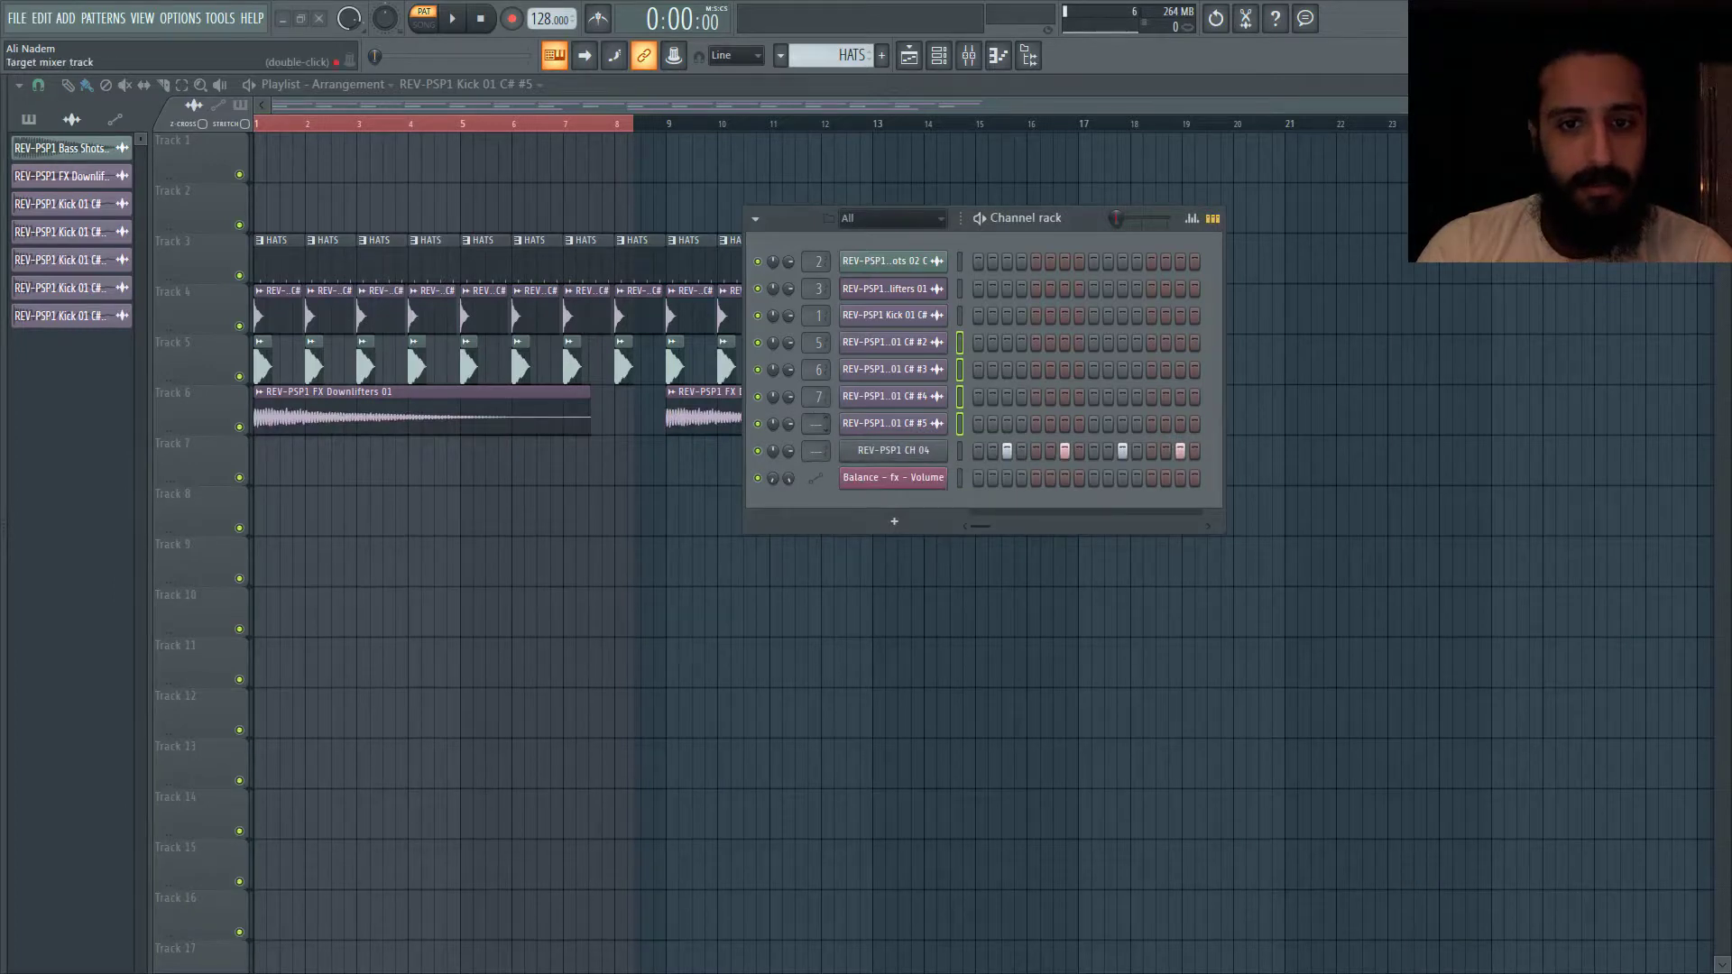
- Select all unused channels via Tools > Macros > Select unused channels
scroll(817, 396, down, 7)
scroll(817, 369, down, 6)
scroll(817, 342, down, 5)
click(961, 263)
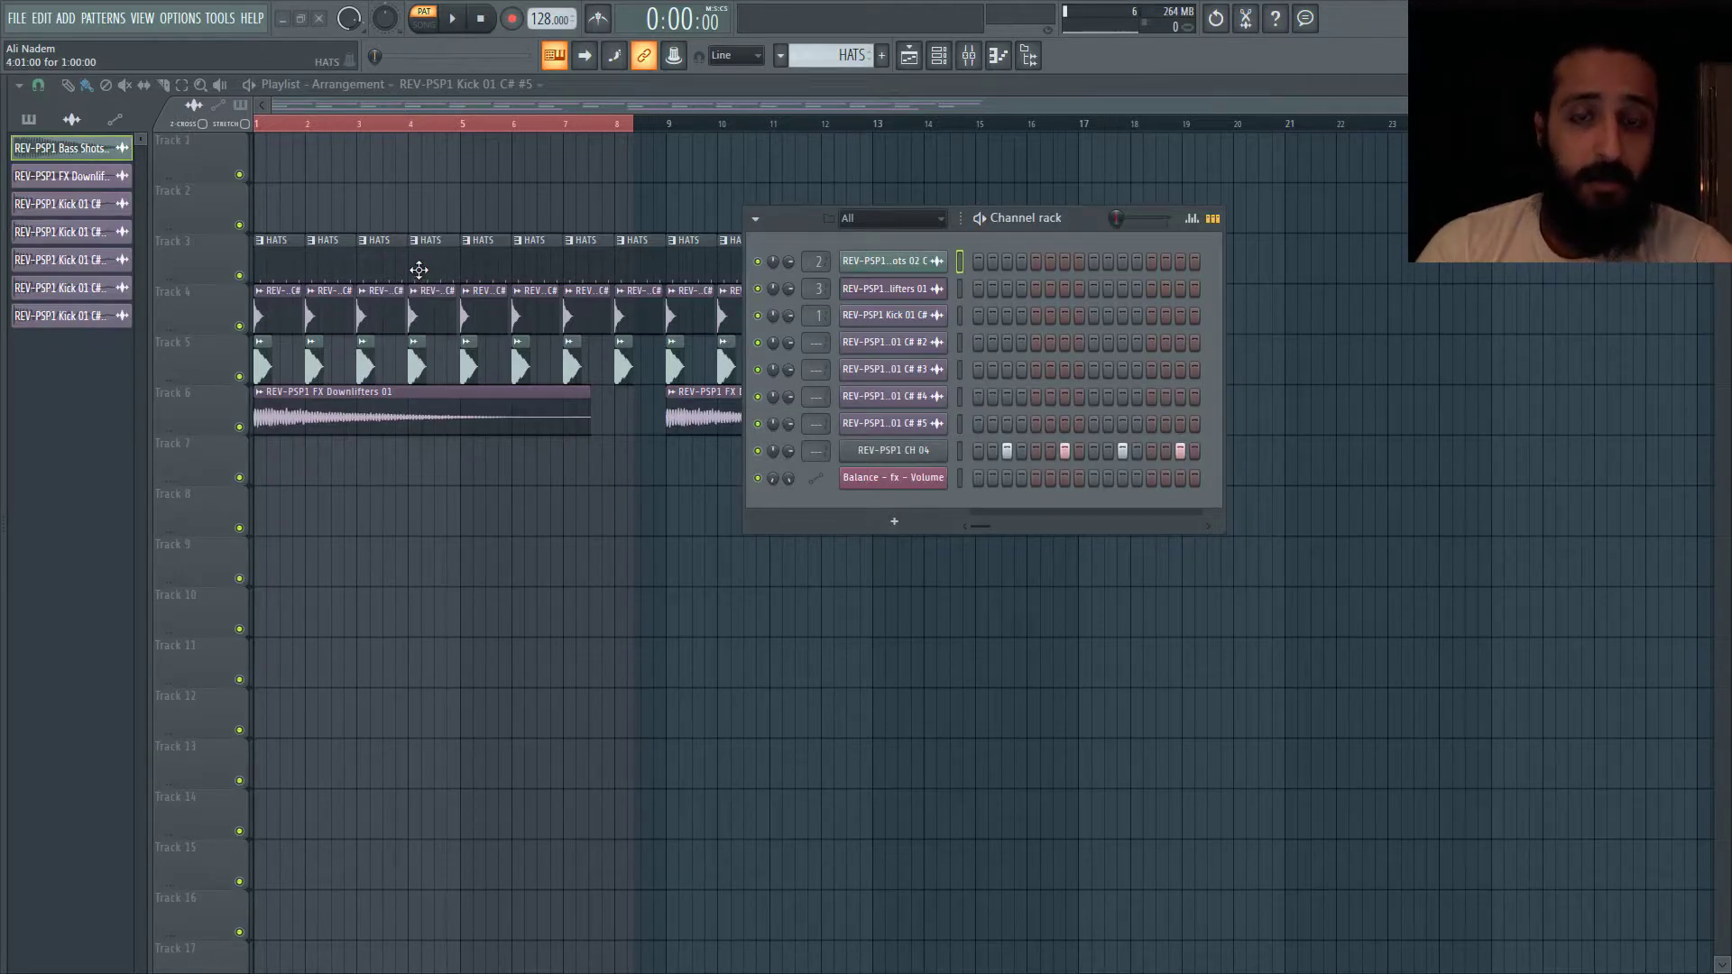
click(224, 13)
mouse_move(252, 77)
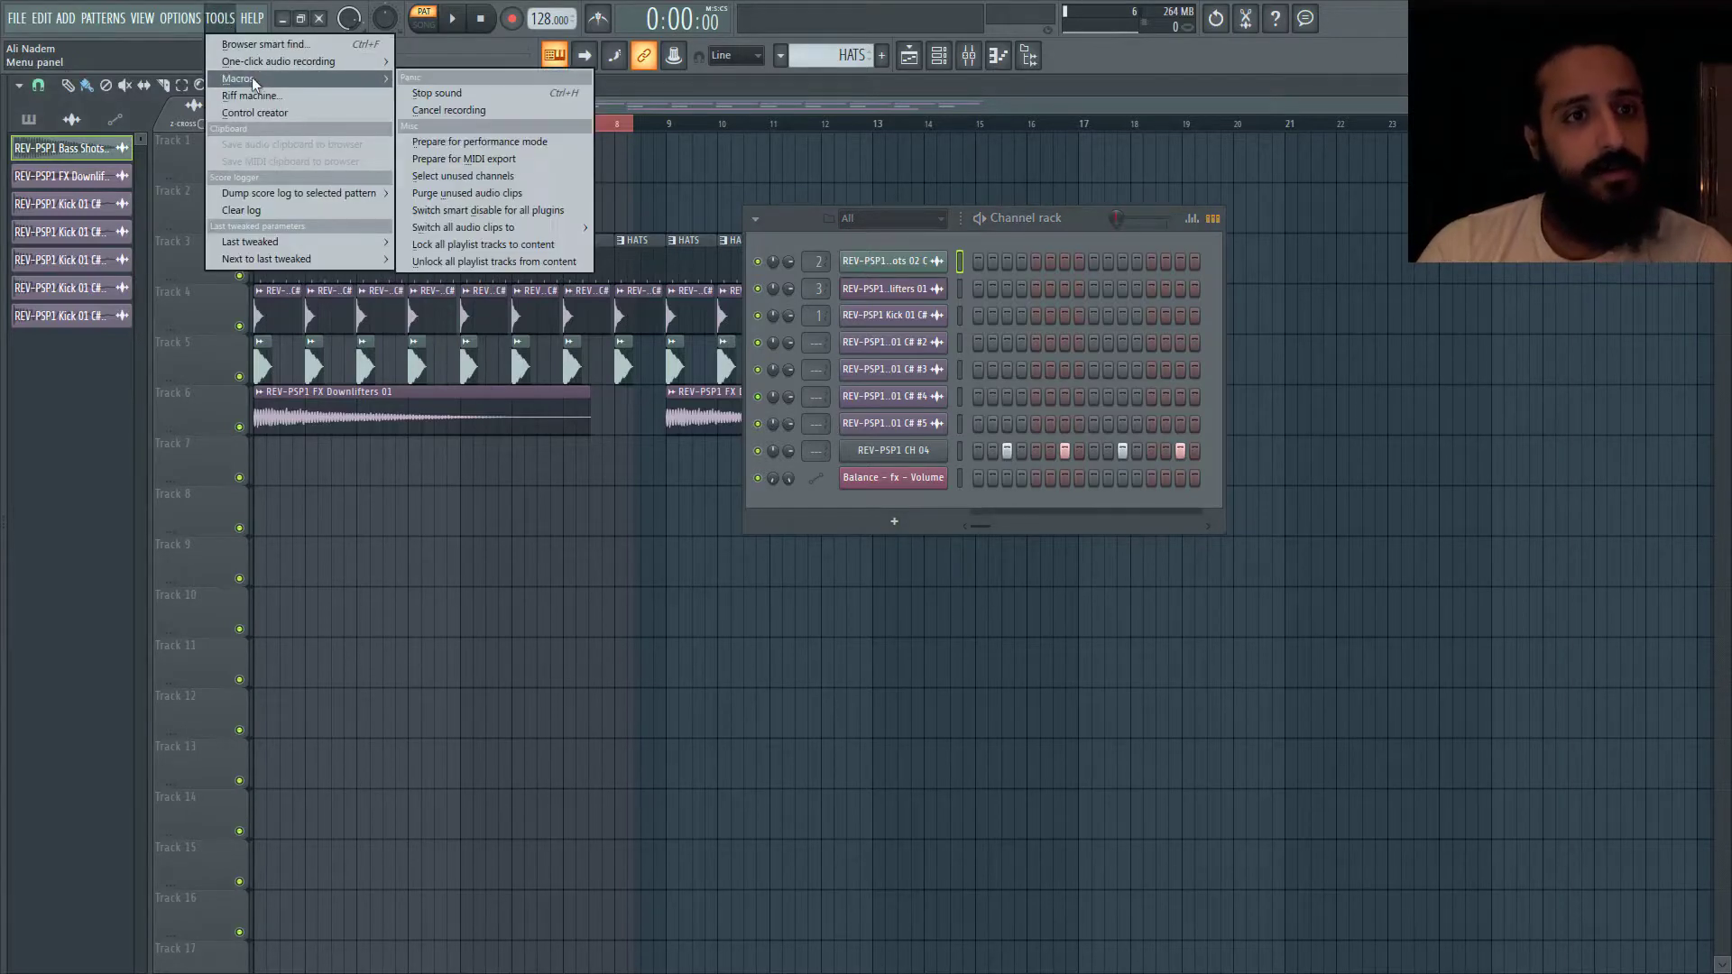
click(492, 178)
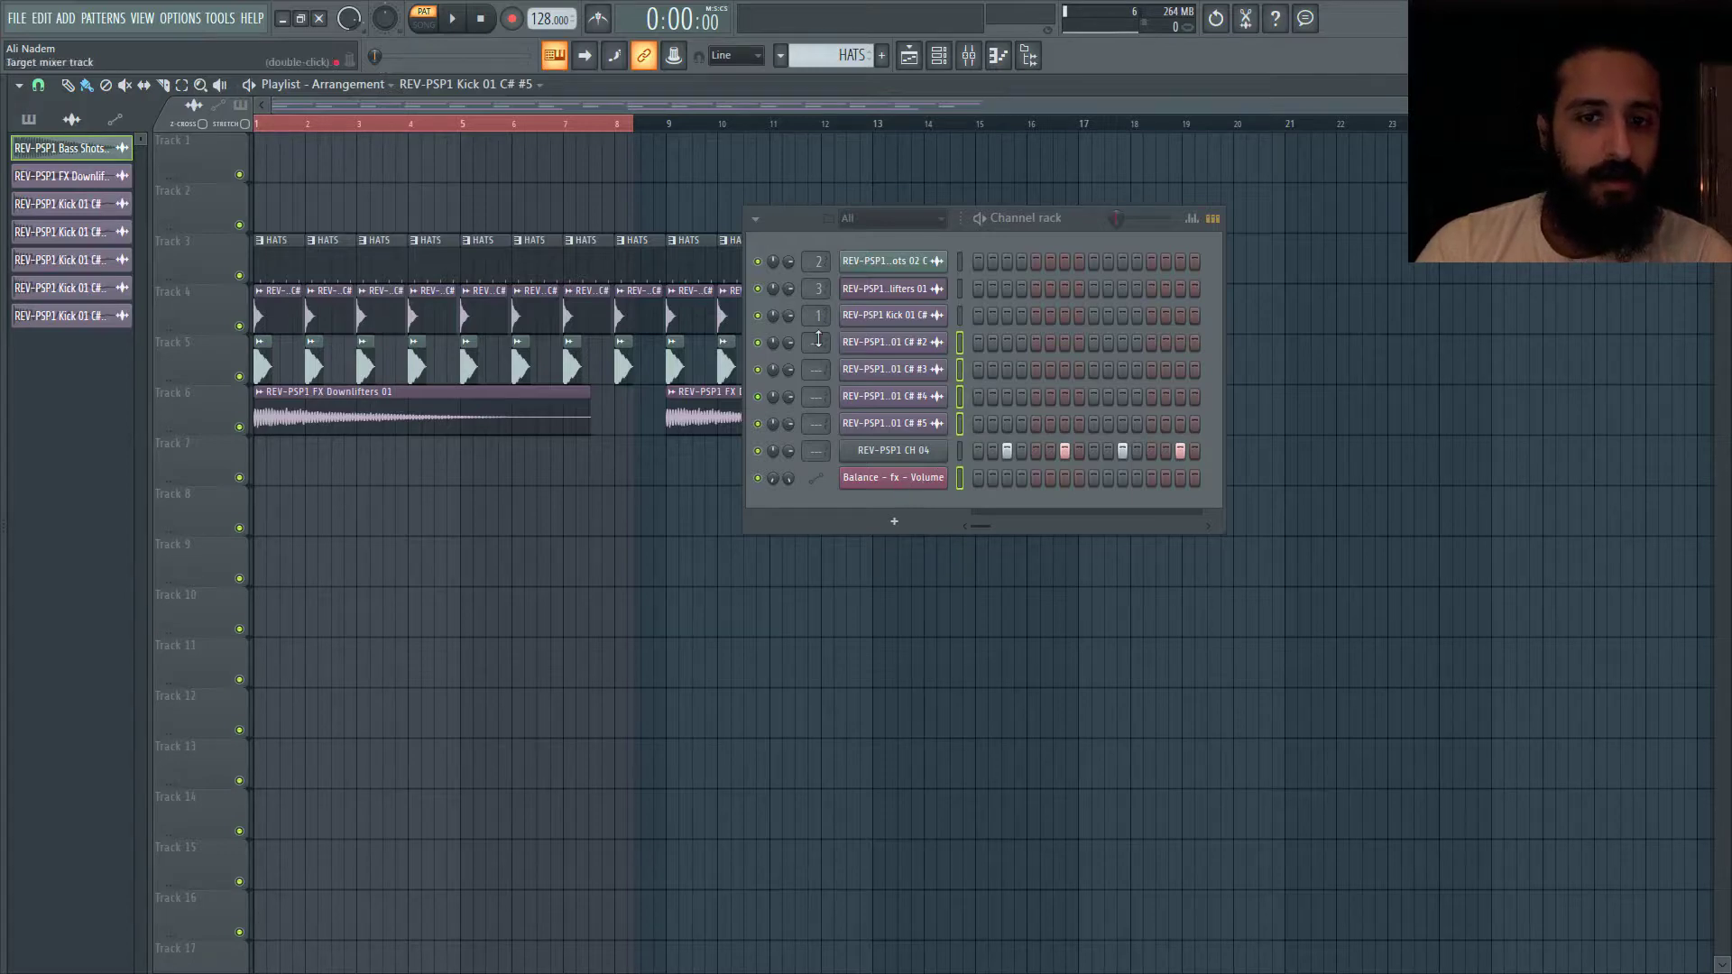
- Move the channel rack aside and purge the unused Kick C# channels
drag(784, 229, 884, 412)
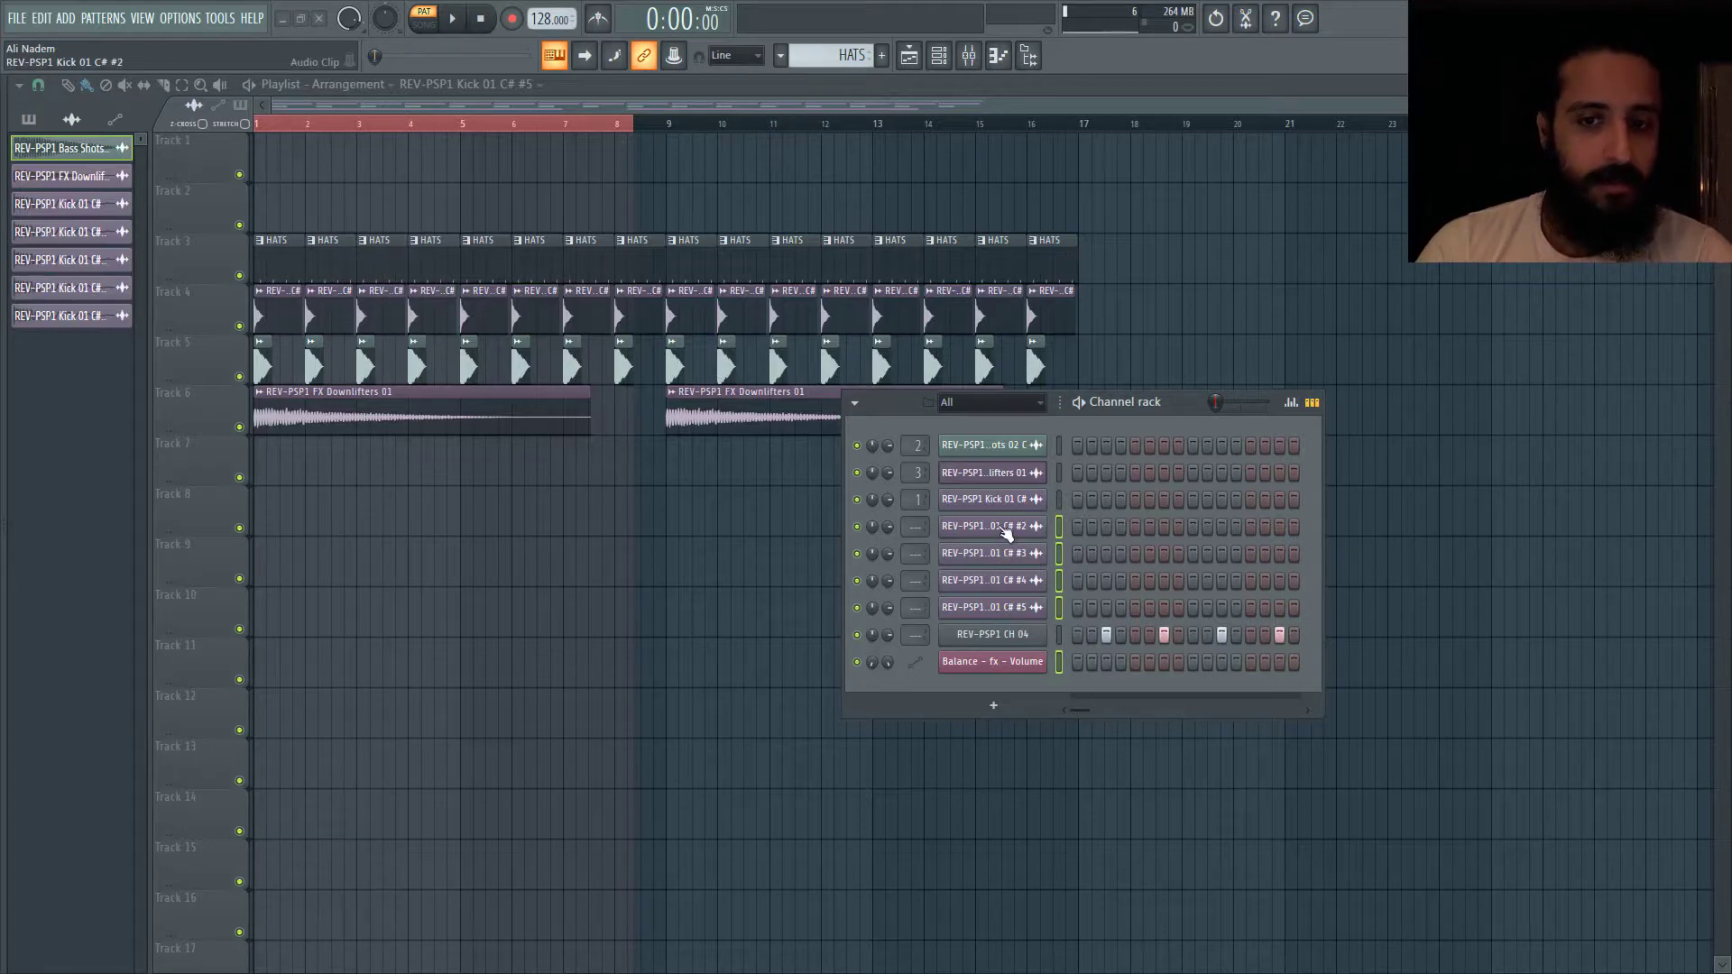
click(220, 19)
mouse_move(240, 81)
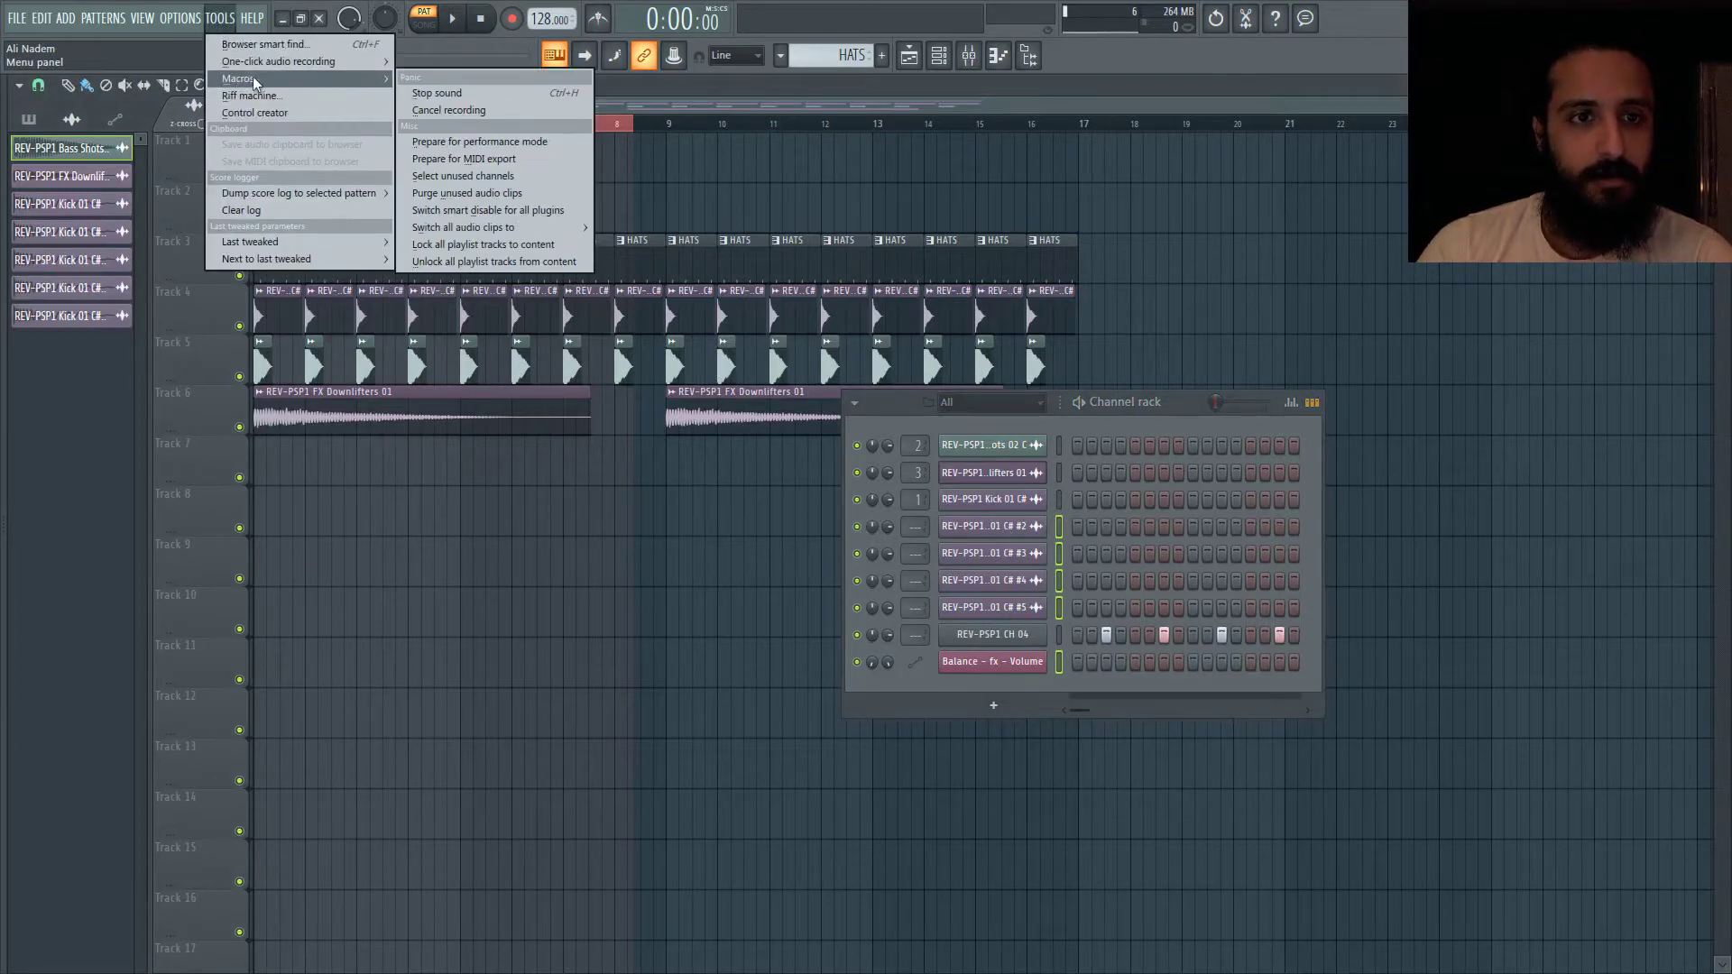
click(498, 192)
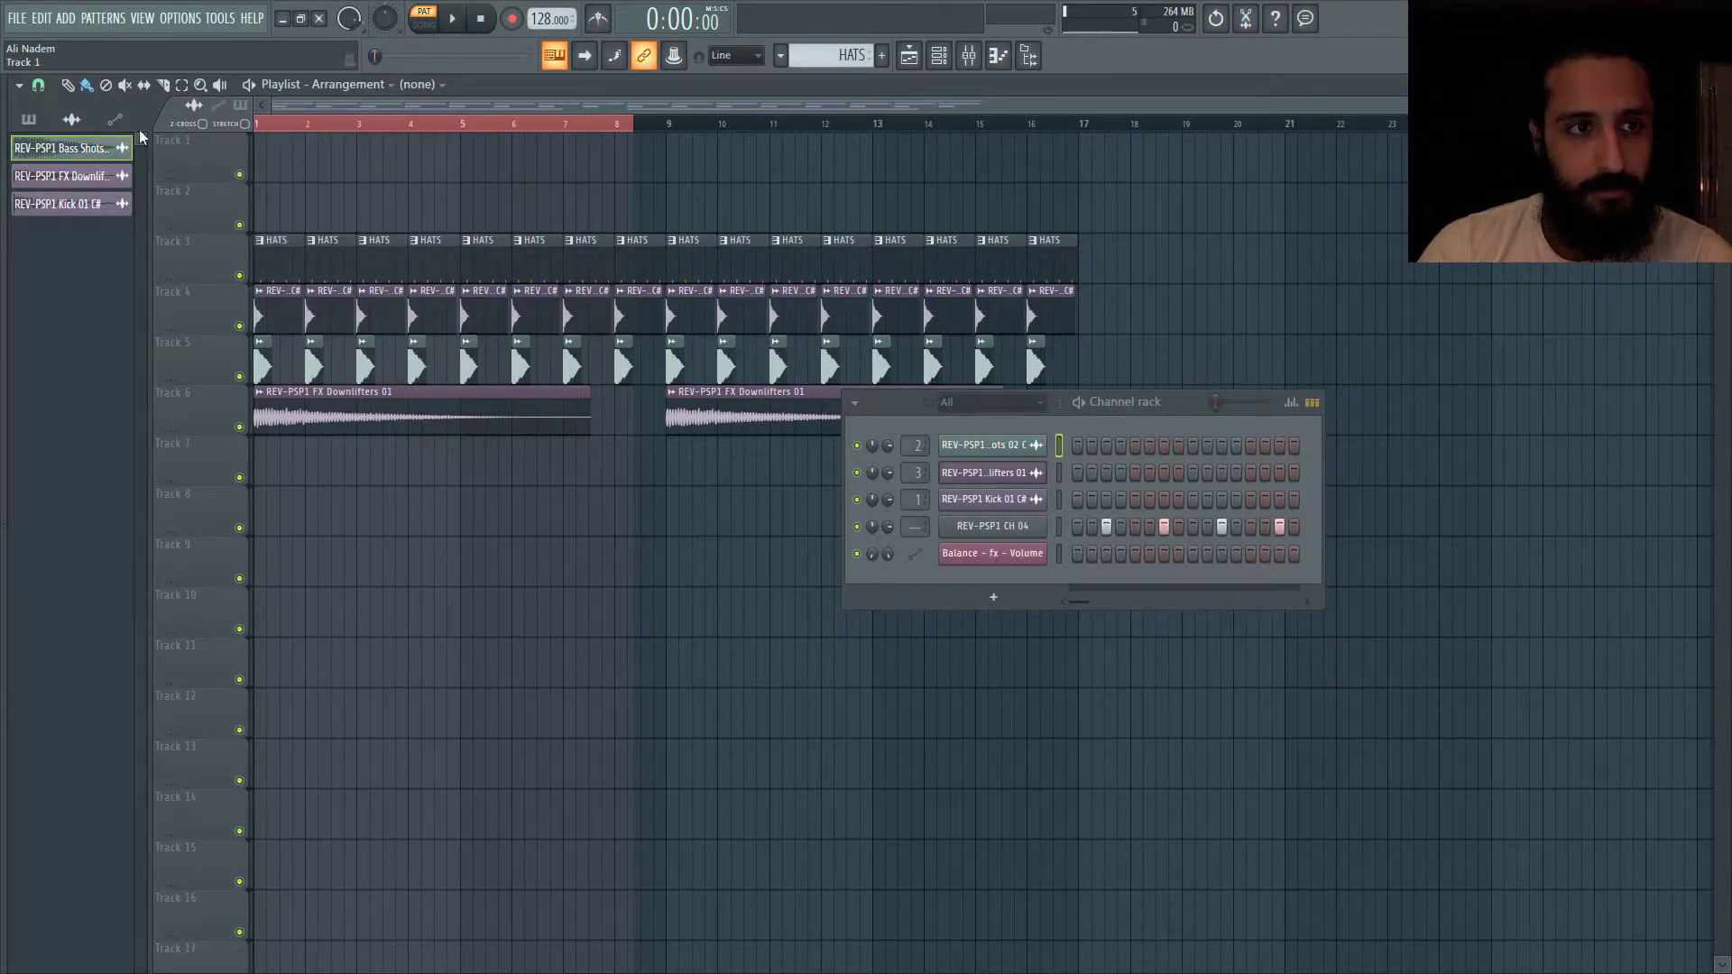
- Delete the Balance - fx - Volume automation channel and reopen the mixer with F9
click(114, 120)
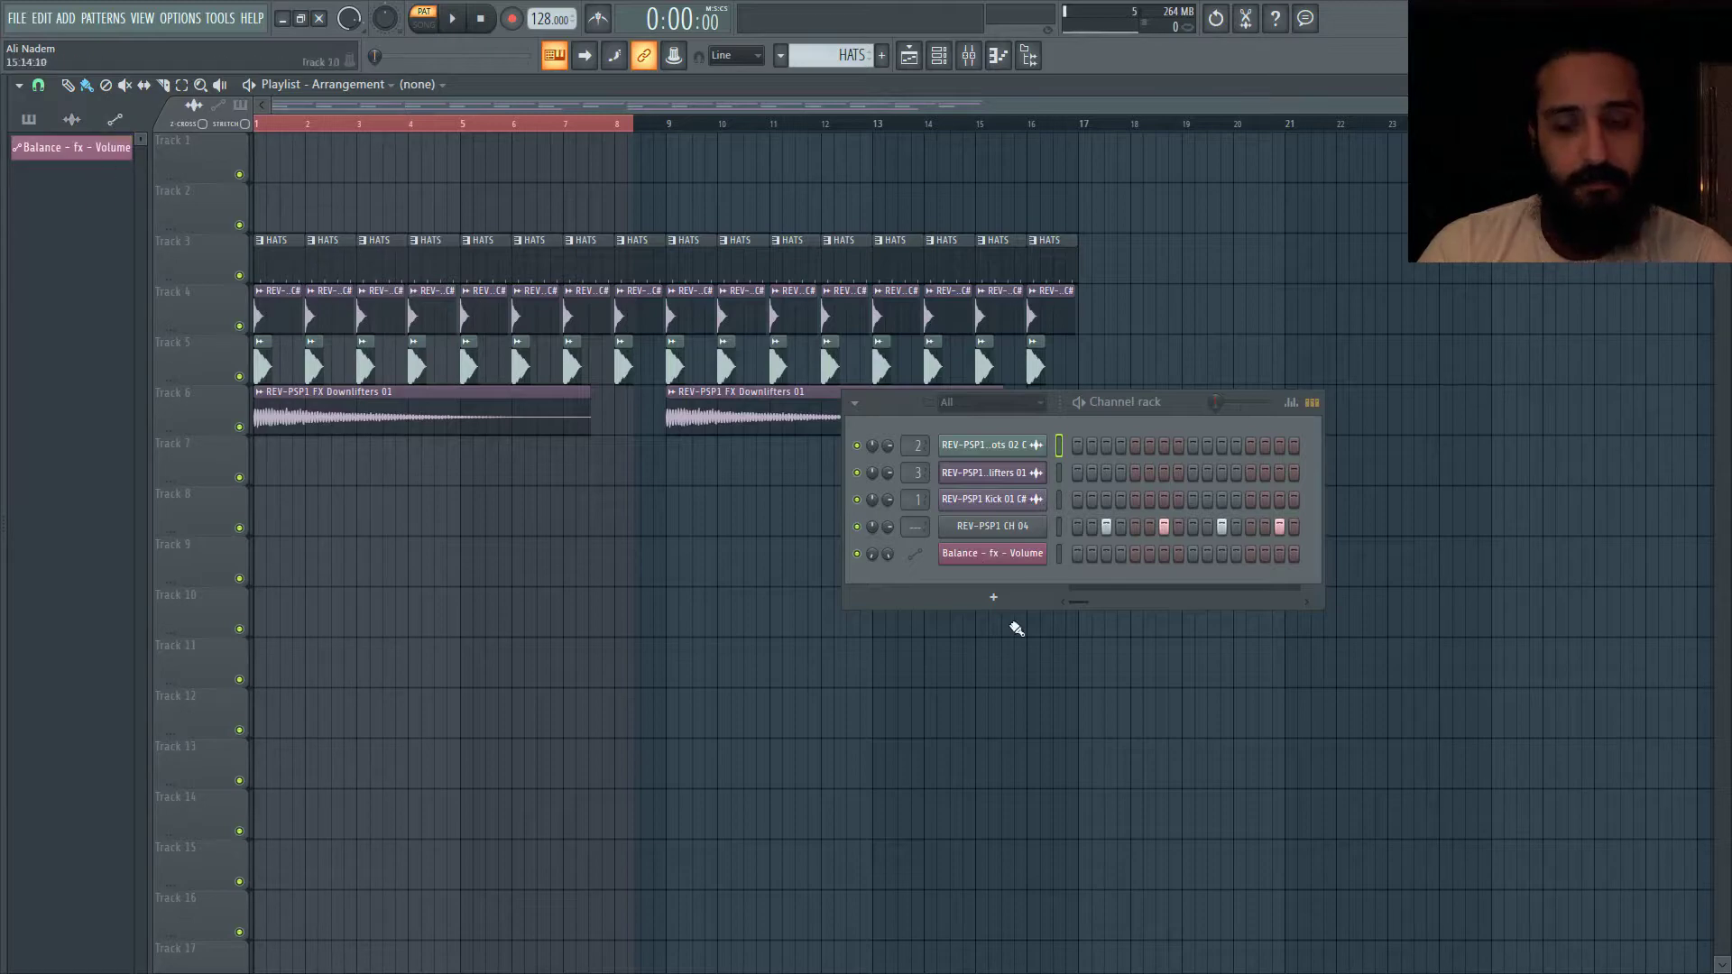
right_click(996, 555)
click(1119, 724)
key(Return)
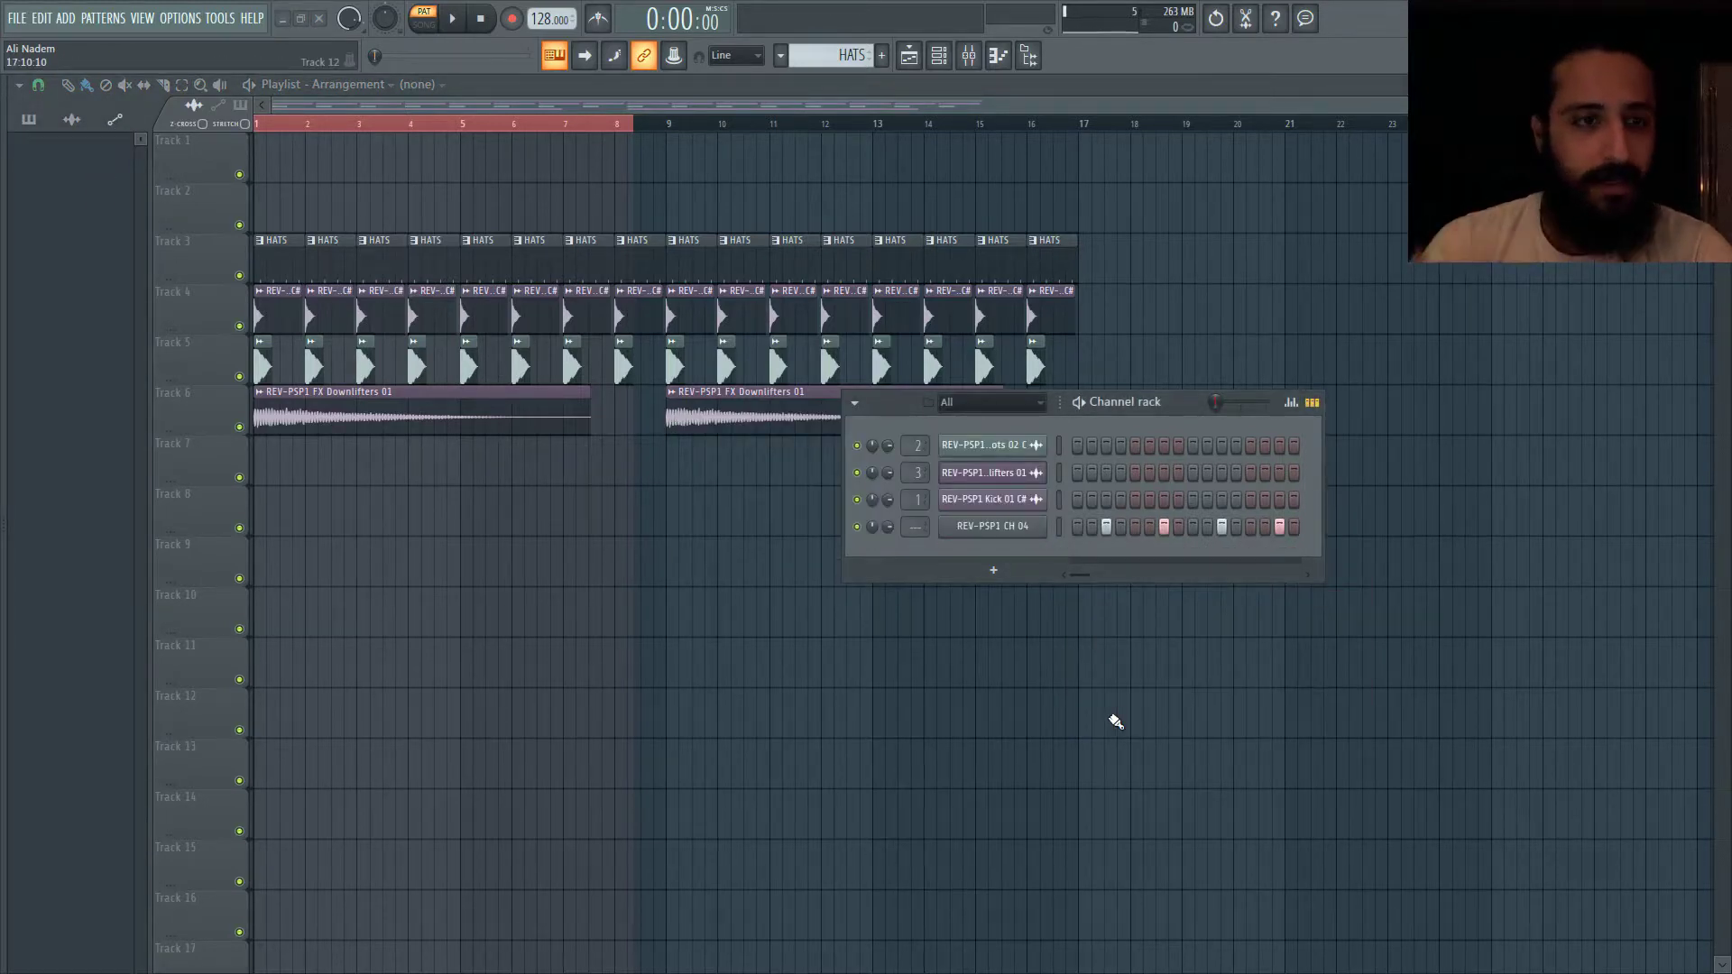
key(F9)
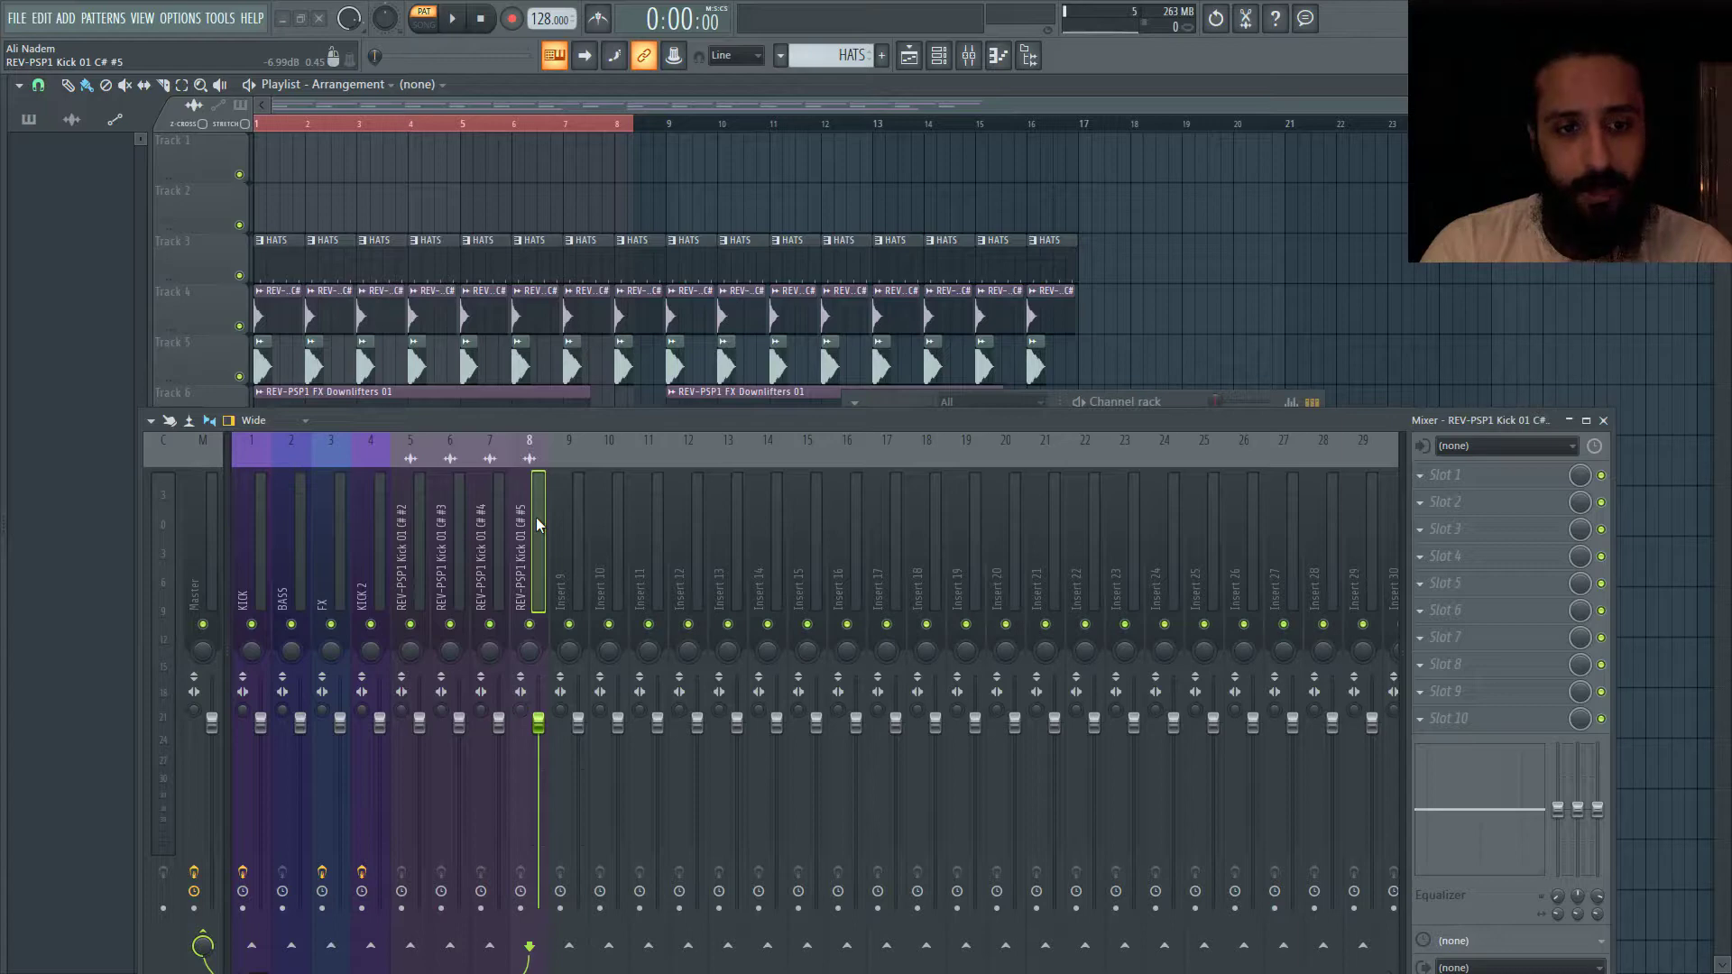
- Start renaming insert 8 with 'KICK', then drag within the mixer window
key(F2)
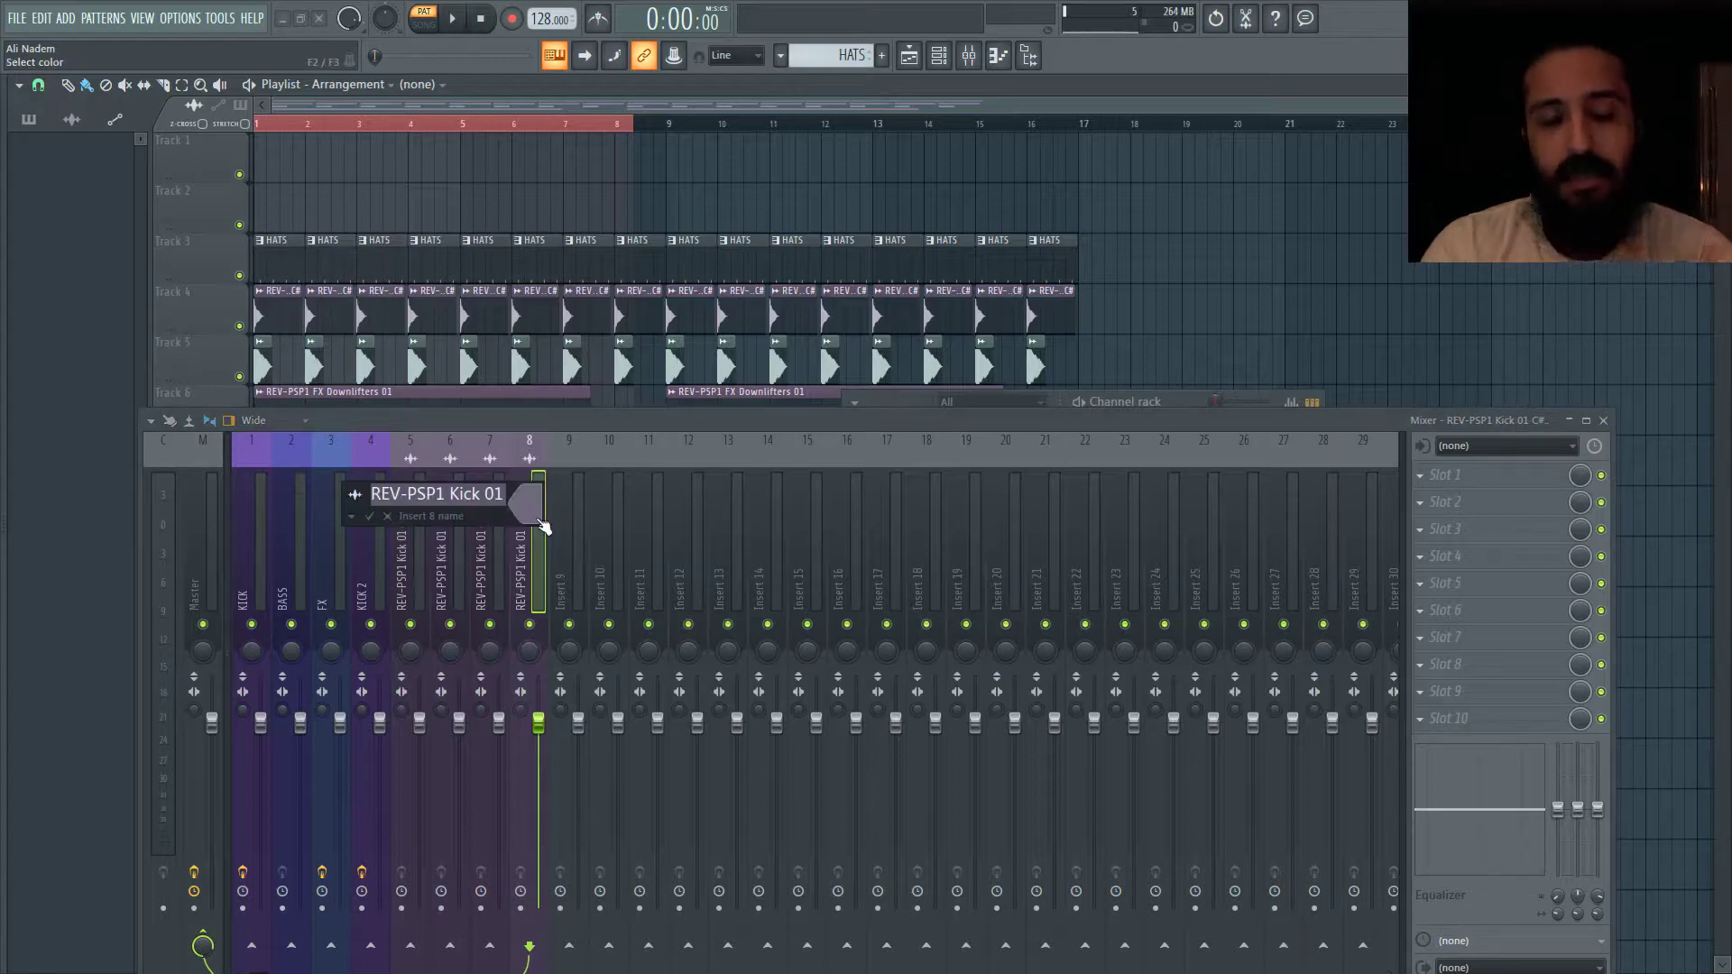
text(KICK)
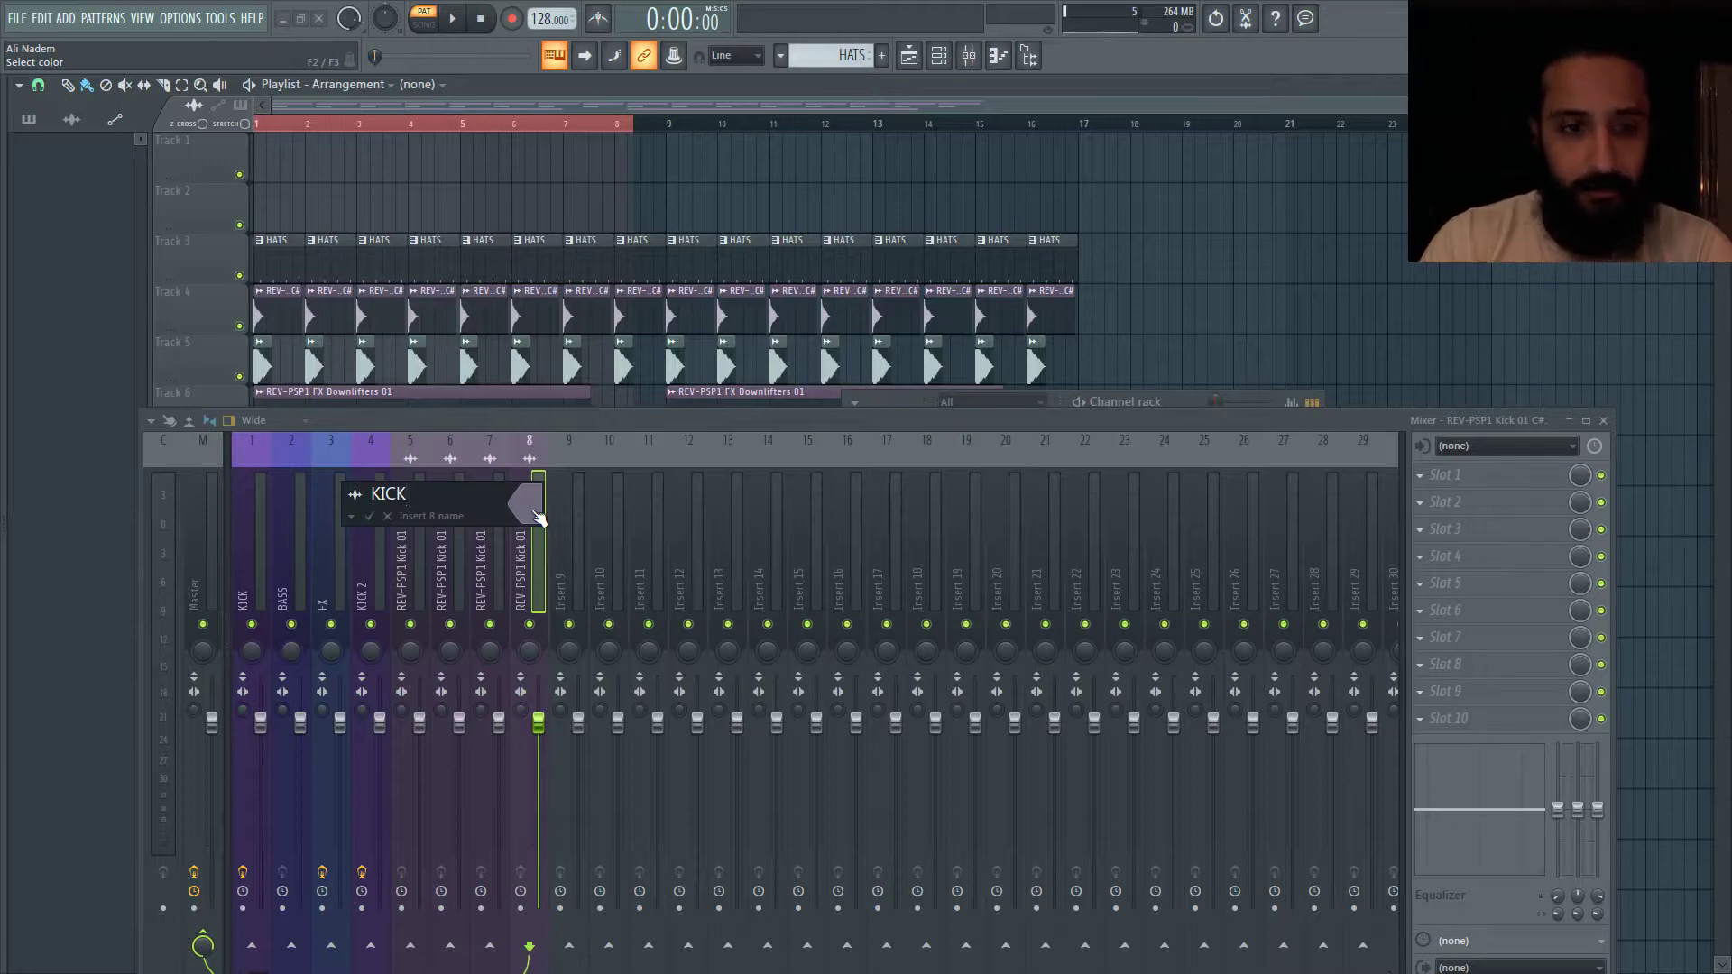
drag(539, 516, 720, 505)
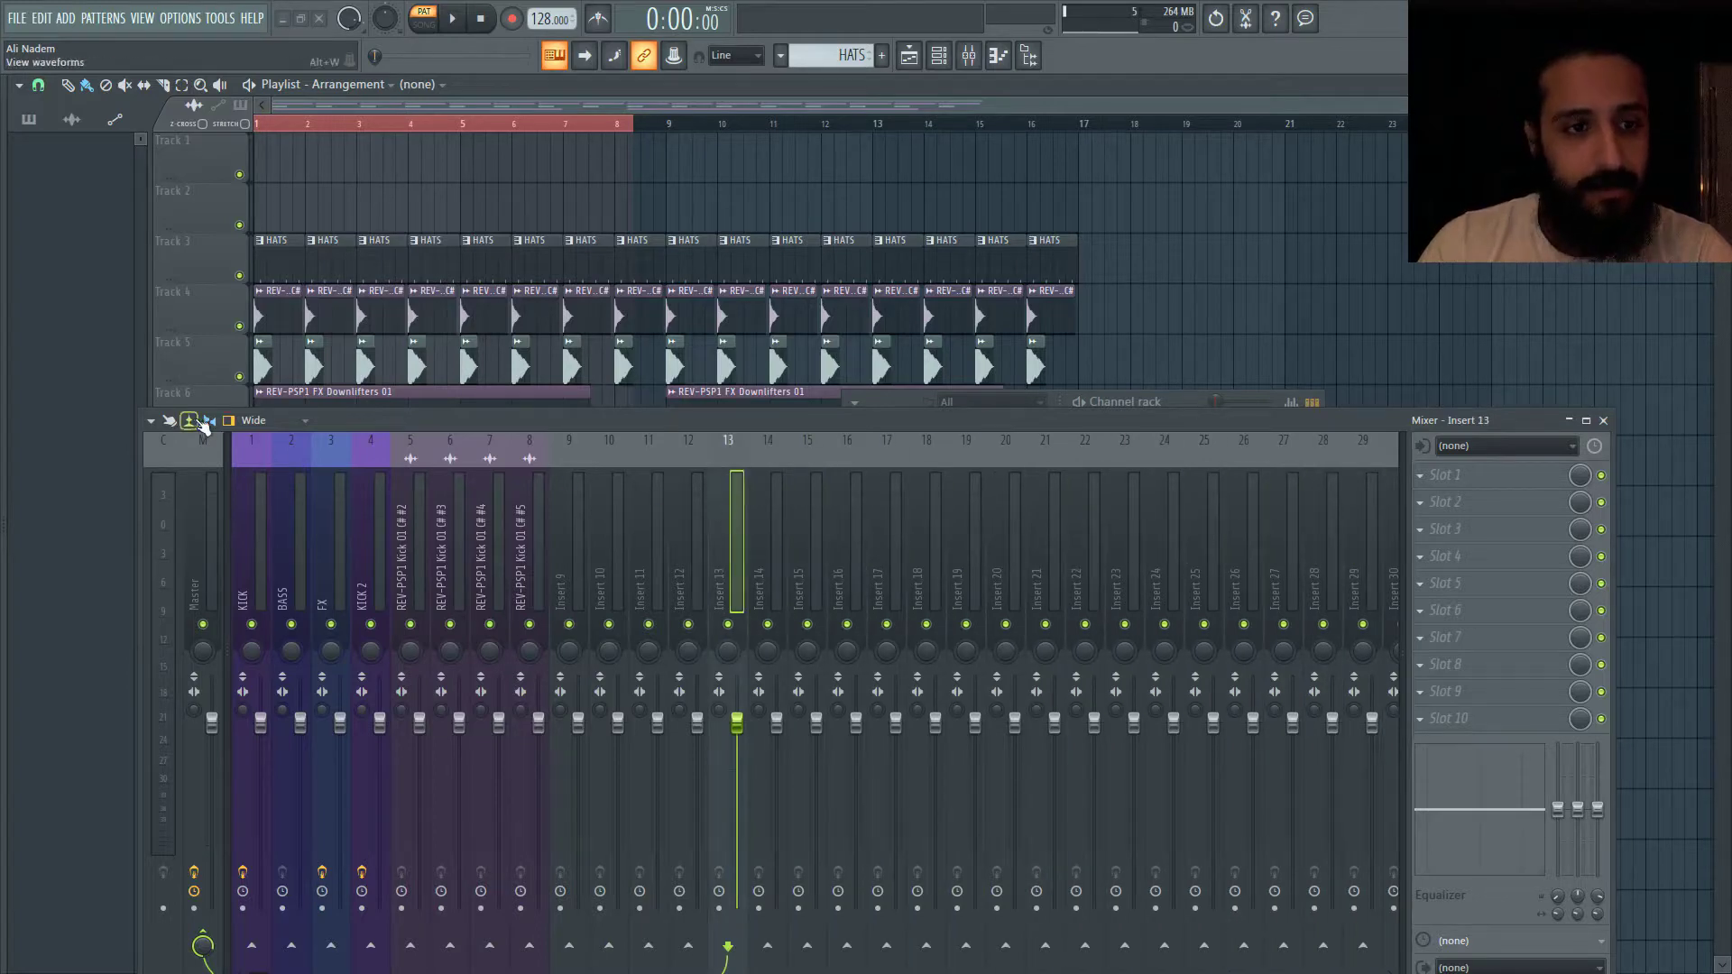
- Switch the mixer to the Compact layout and select insert 8
click(271, 424)
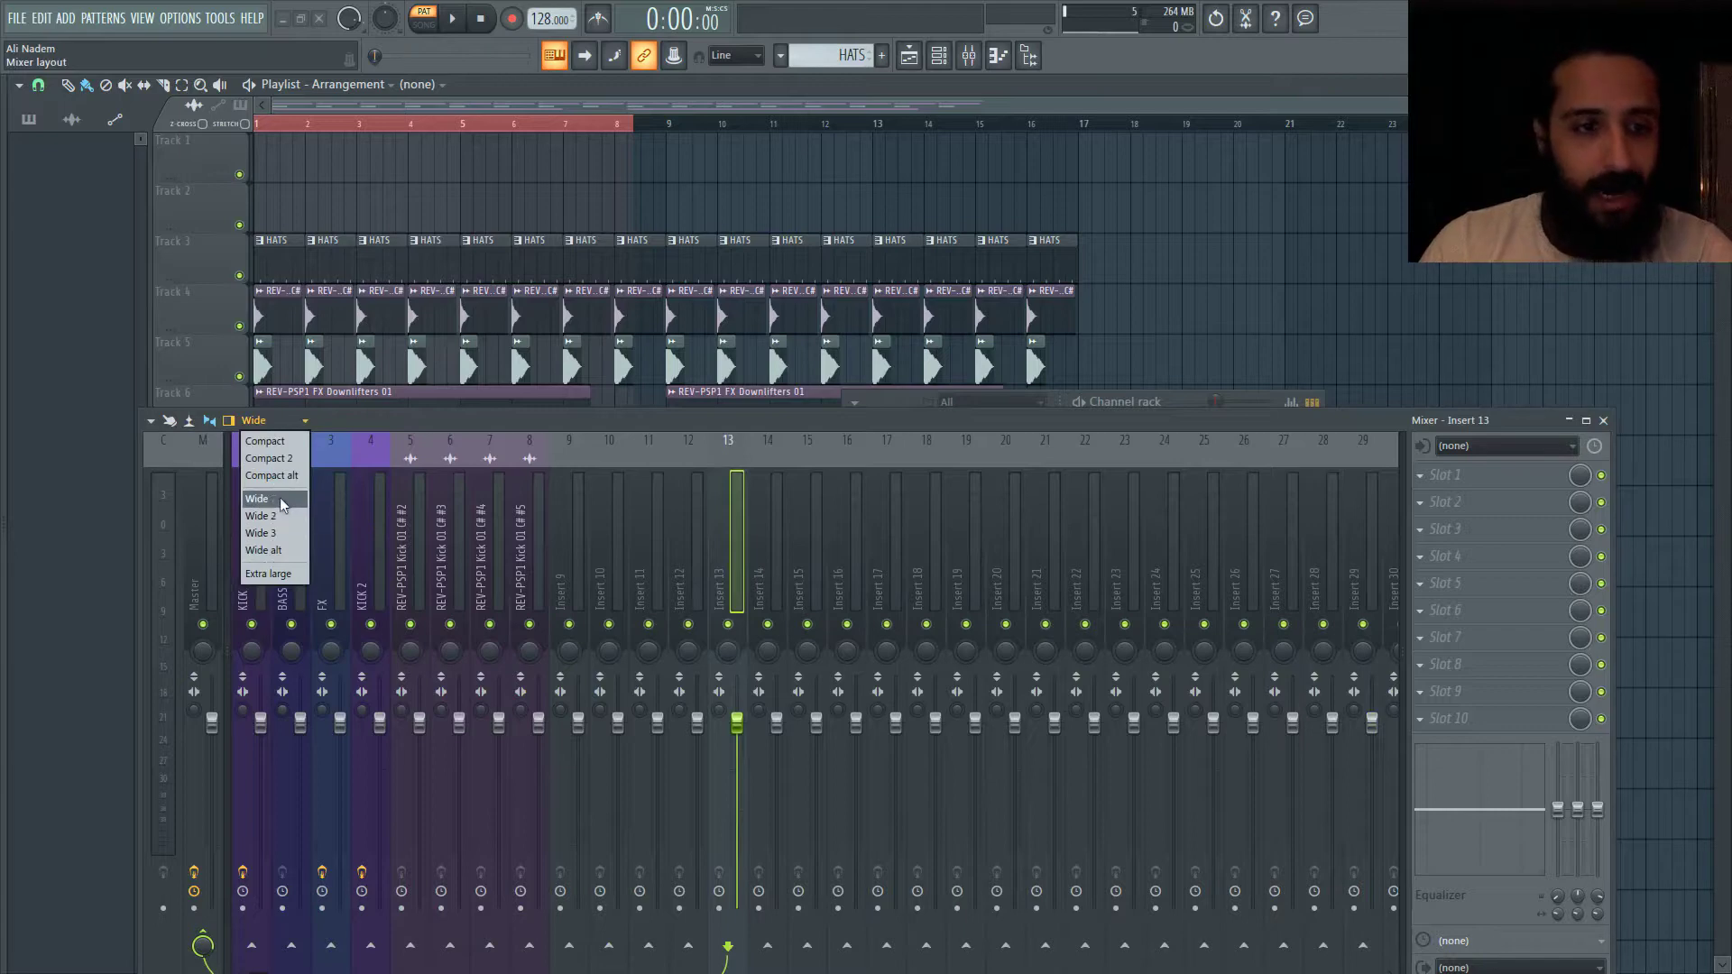
click(283, 441)
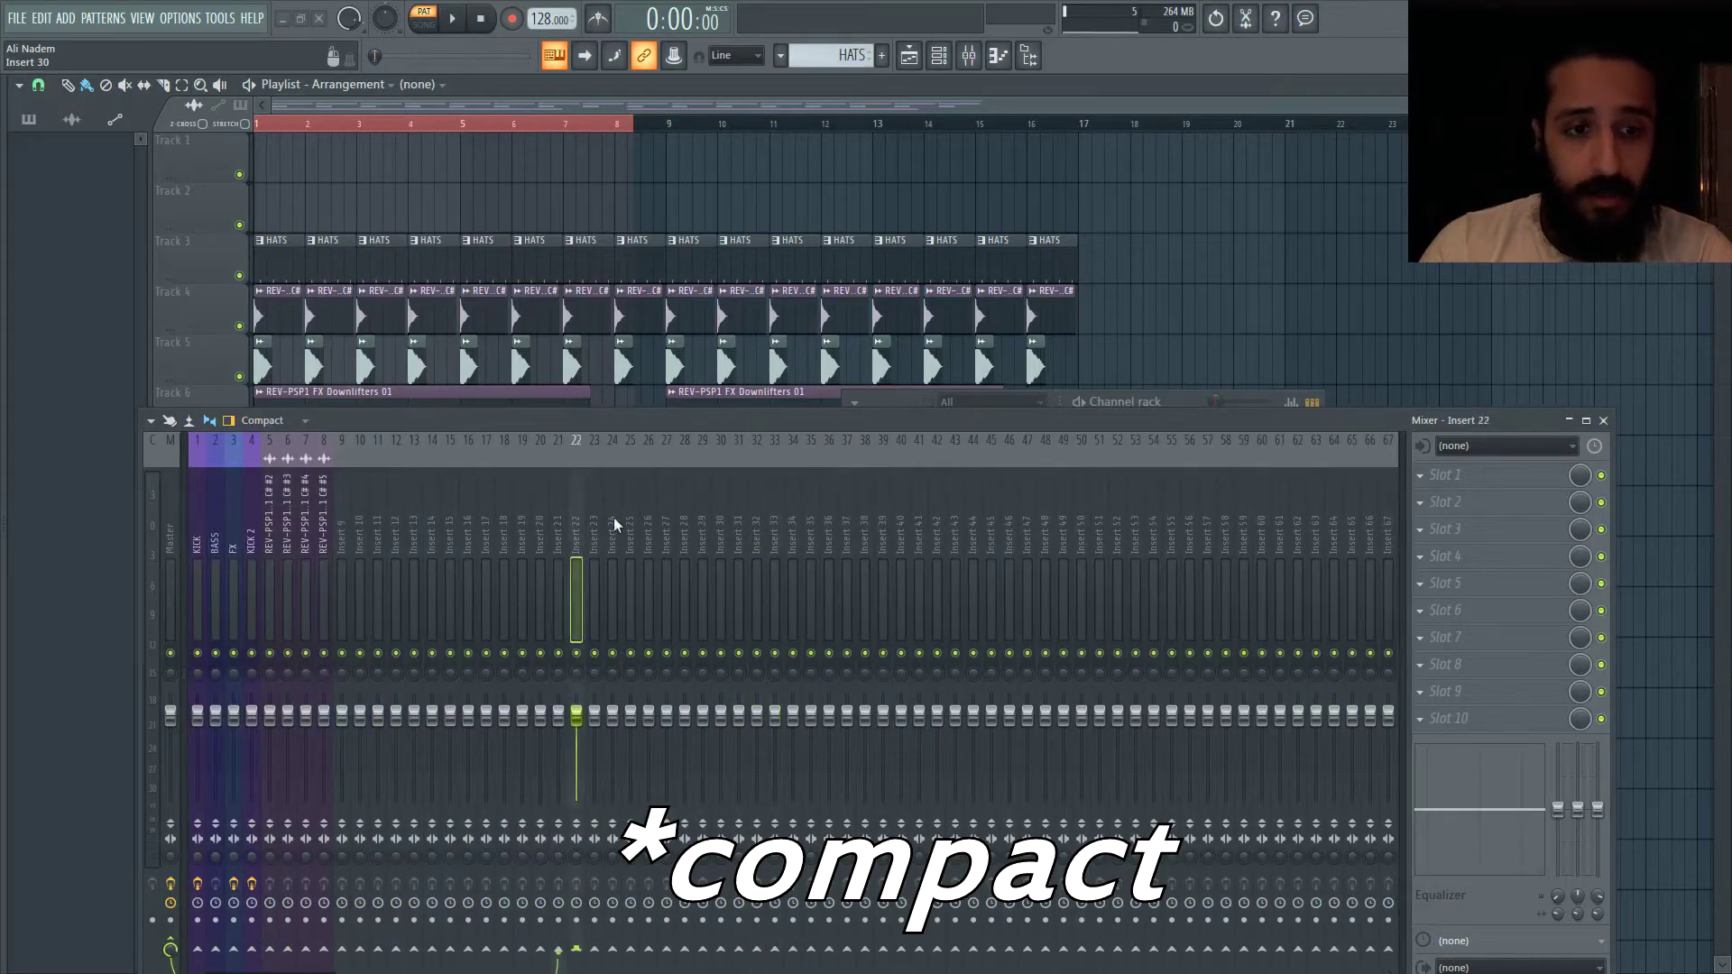
click(323, 510)
- Try a darker custom colour for insert 8, cancel it, and reopen the layout choices
double_click(319, 505)
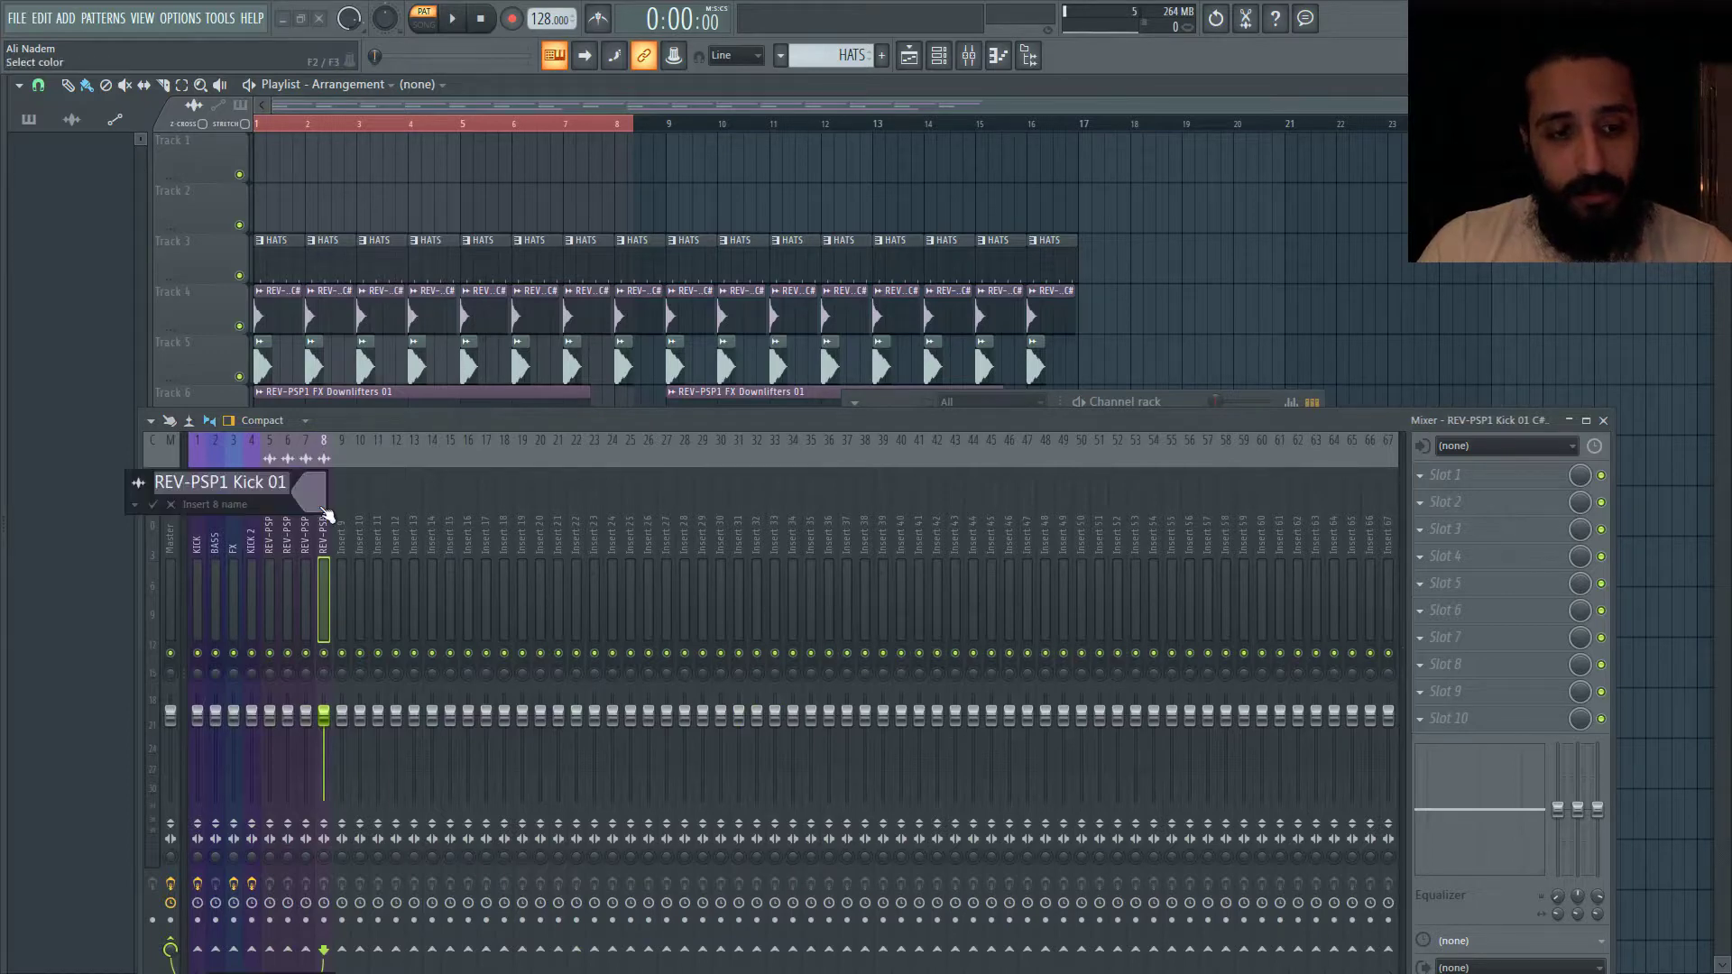
click(316, 502)
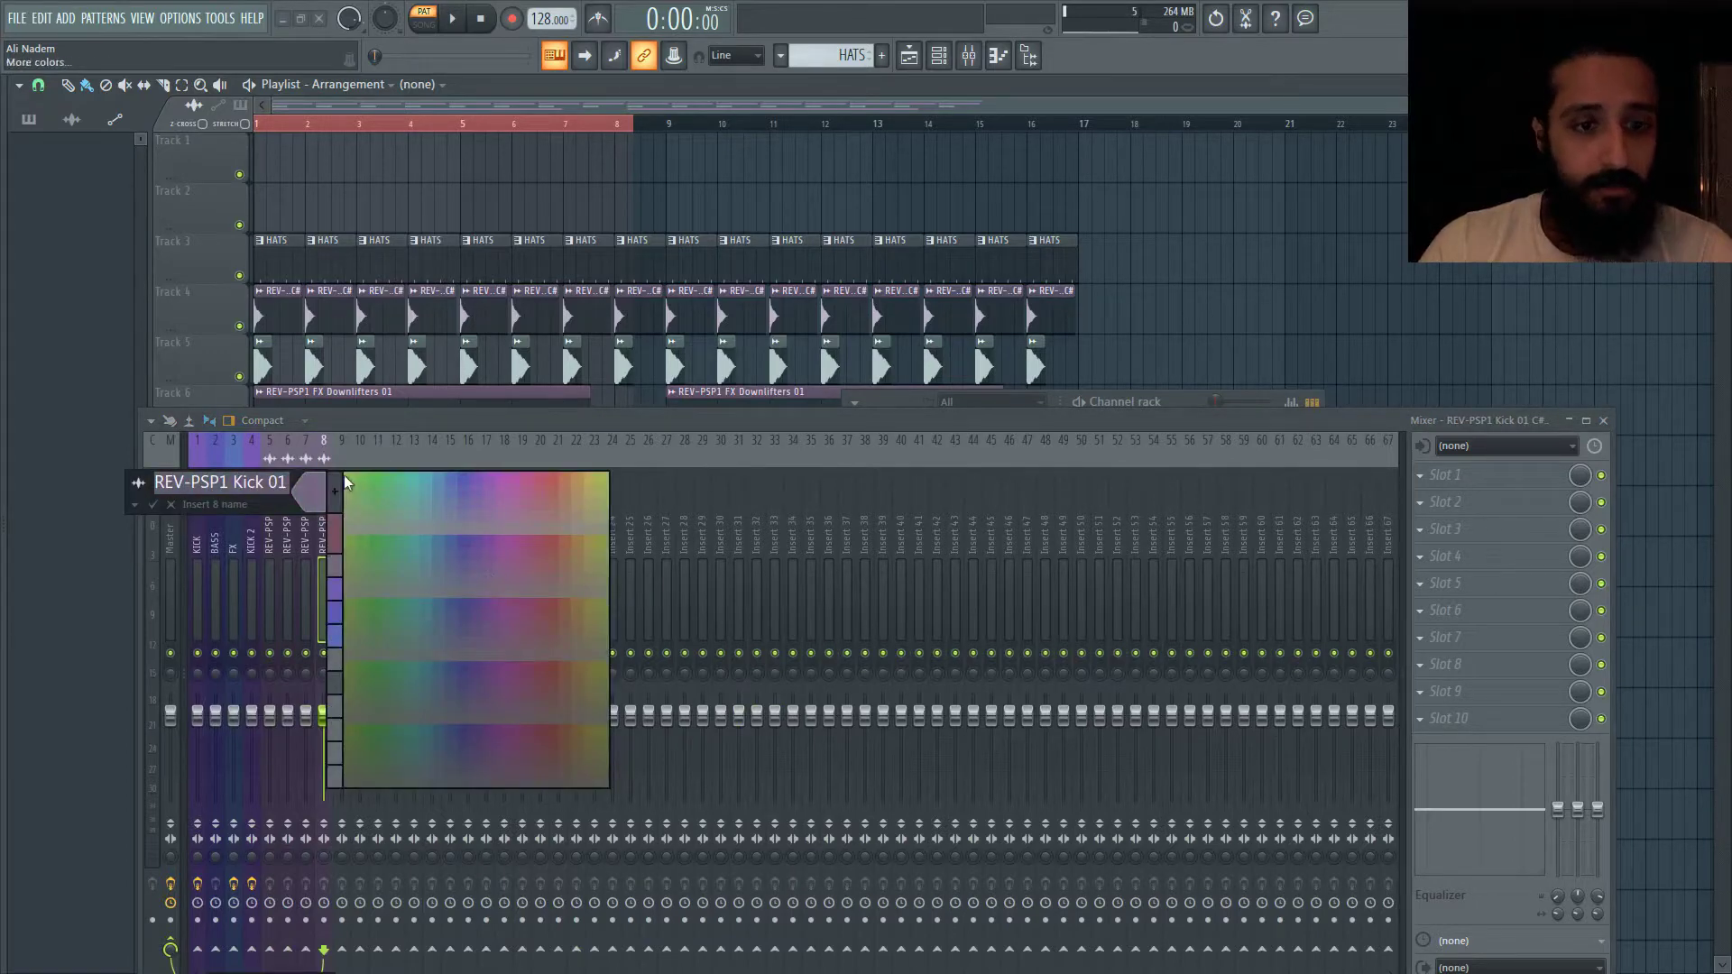
click(335, 487)
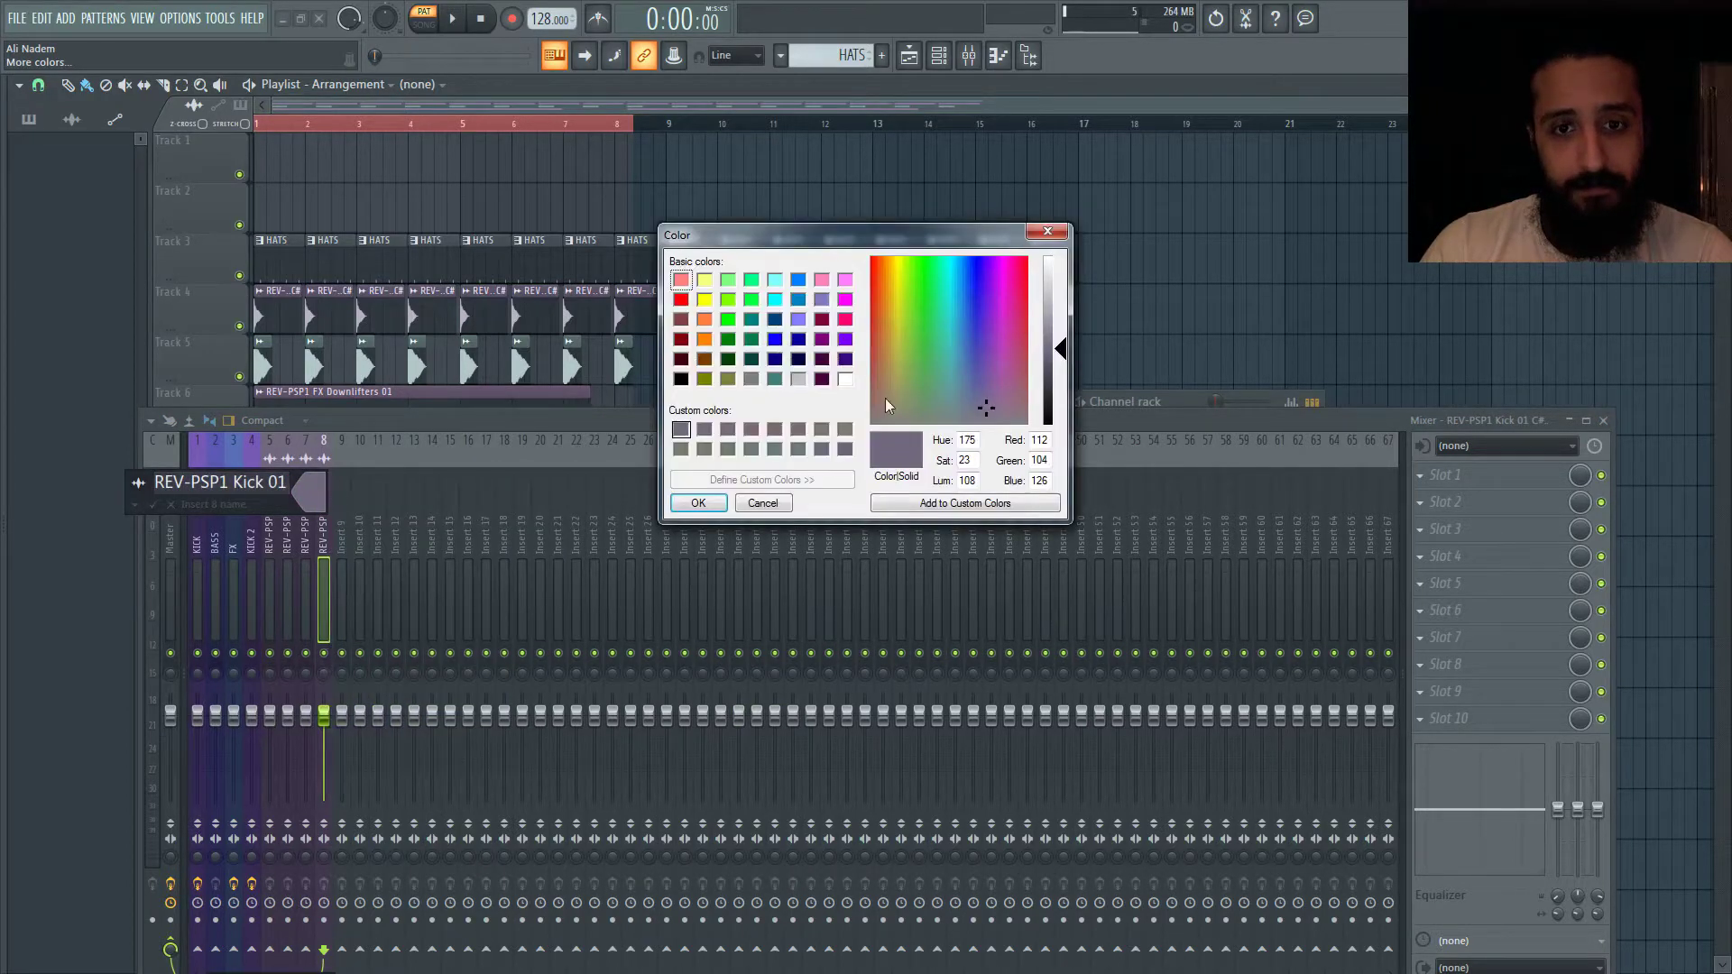
drag(1069, 349, 1070, 375)
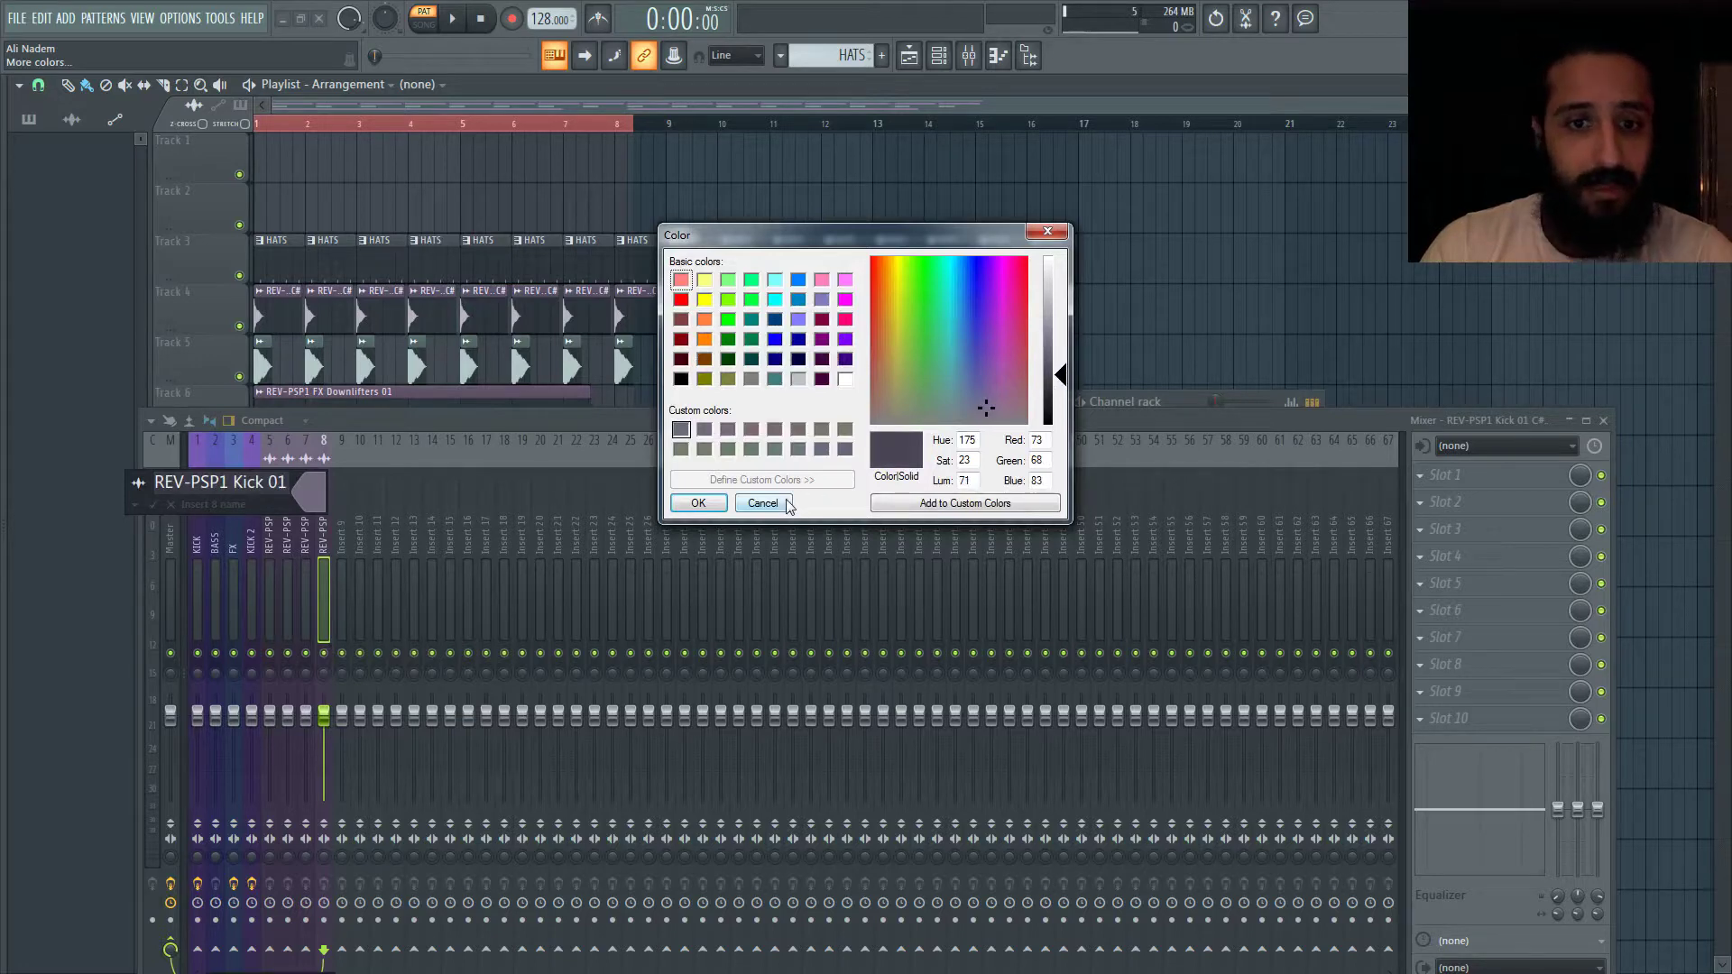
click(763, 504)
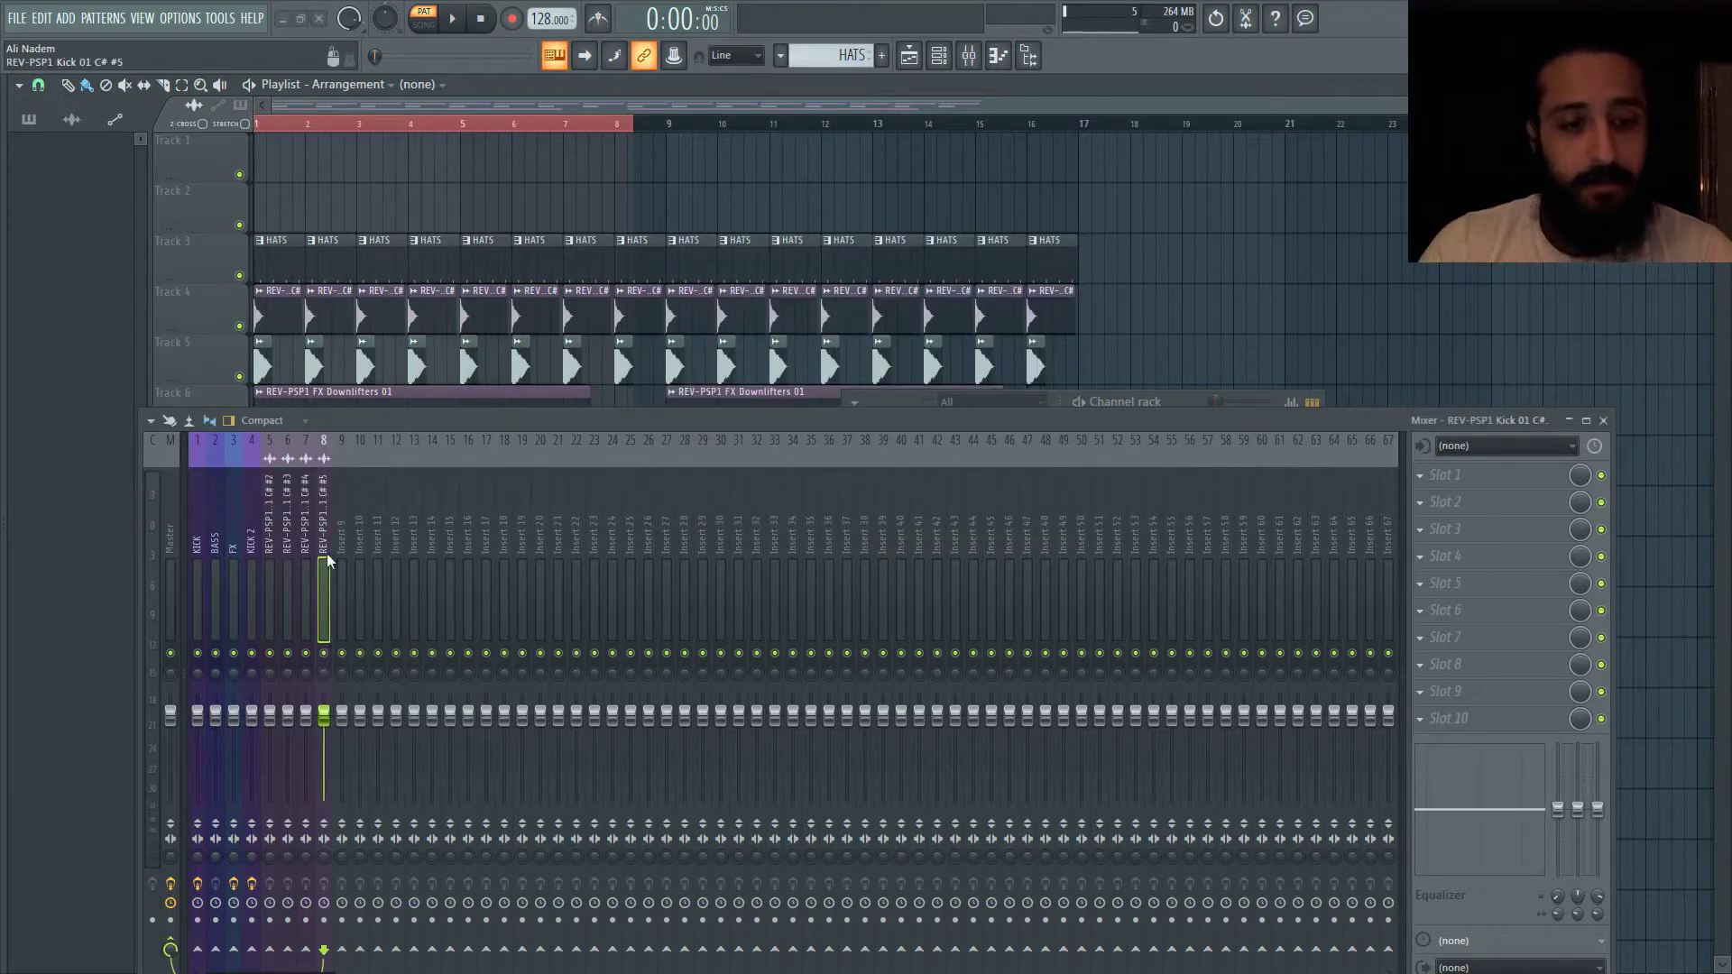
click(266, 421)
- Switch the mixer to the wide layout and select inserts 5 through 8 together
click(267, 485)
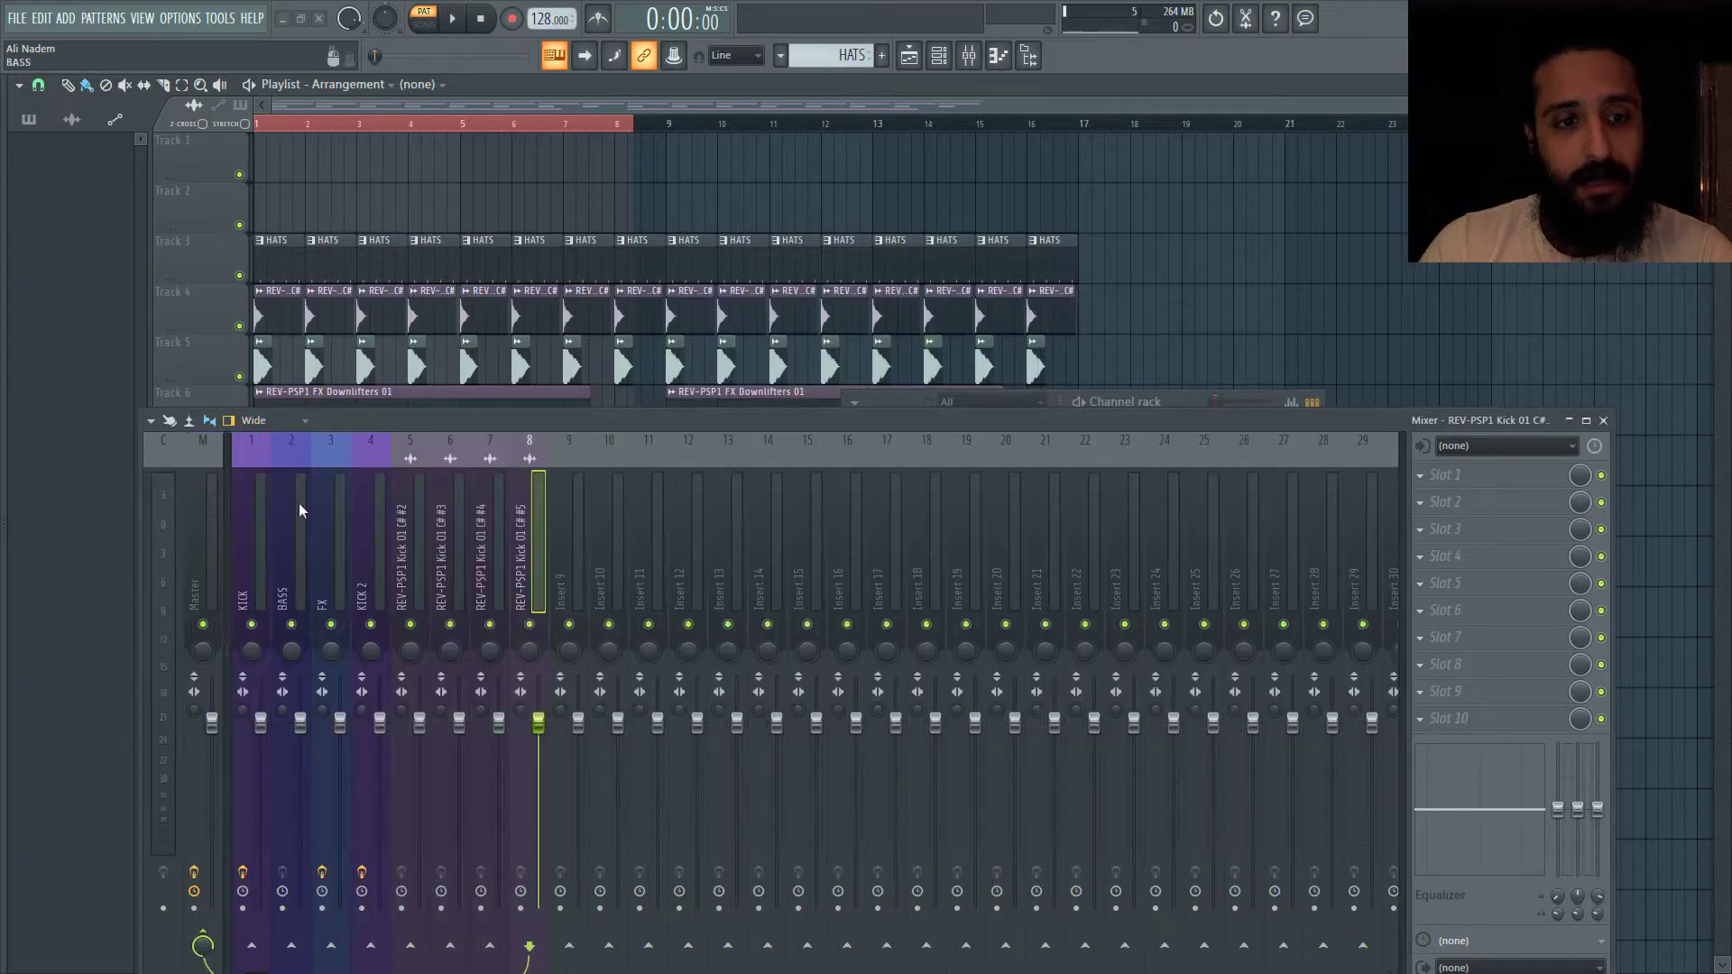
click(394, 565)
click(435, 577)
click(473, 578)
click(534, 568)
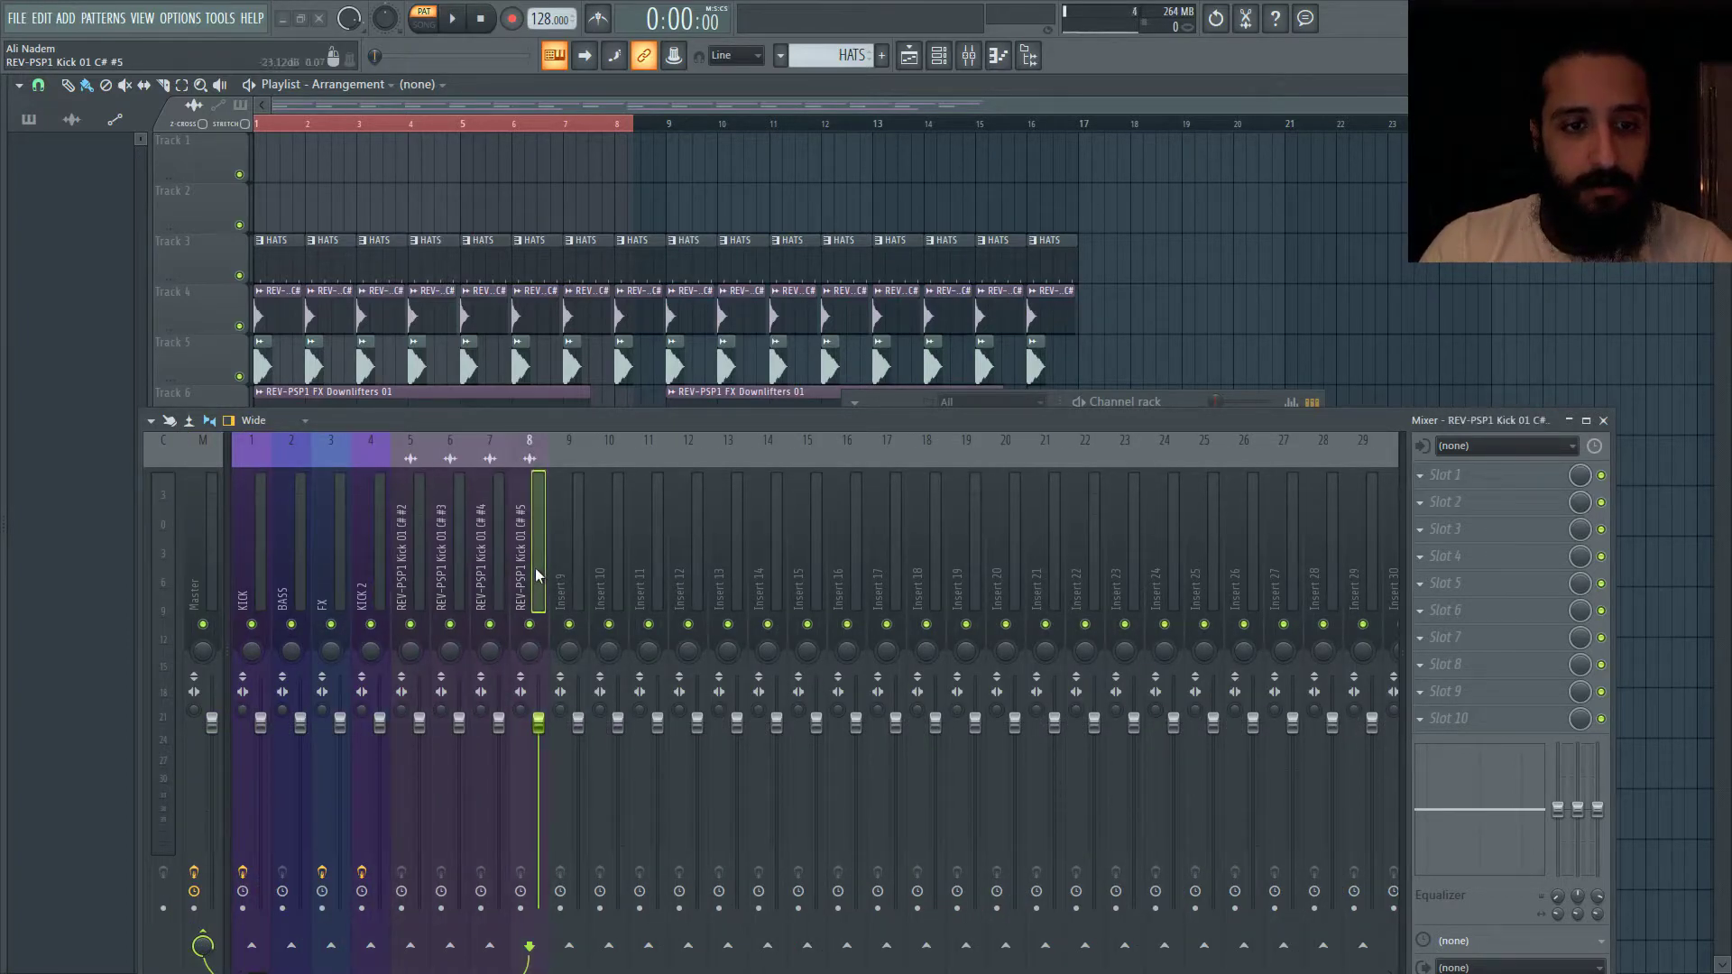
drag(535, 577, 420, 577)
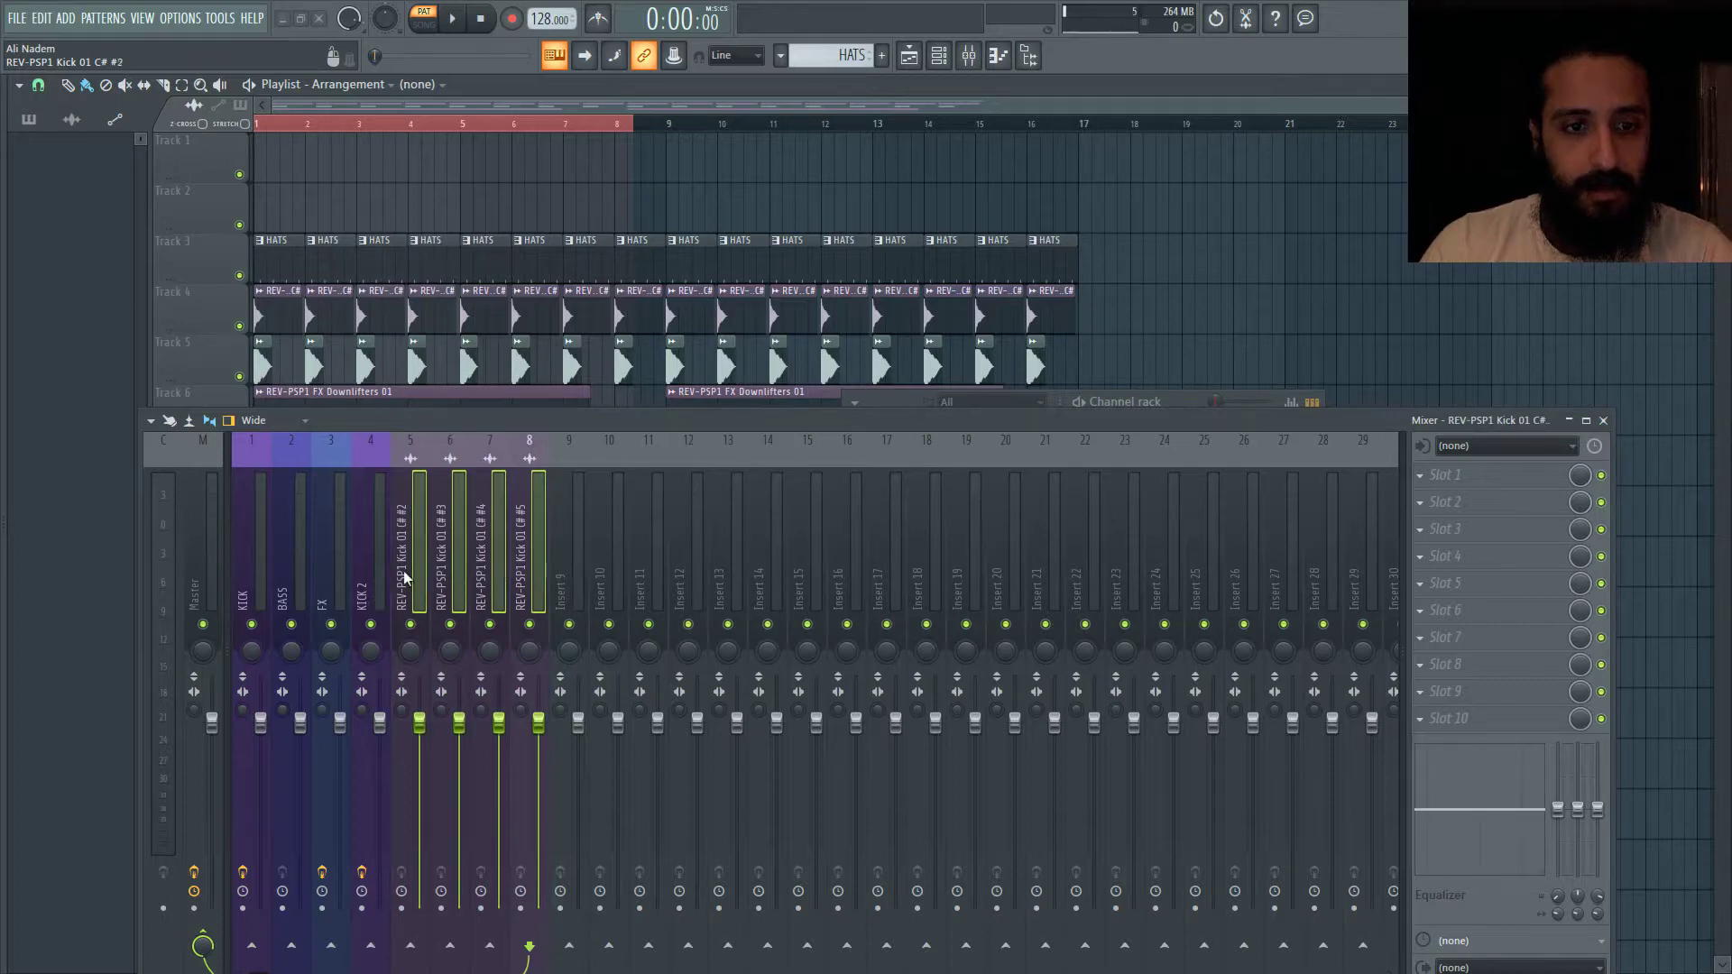
click(538, 568)
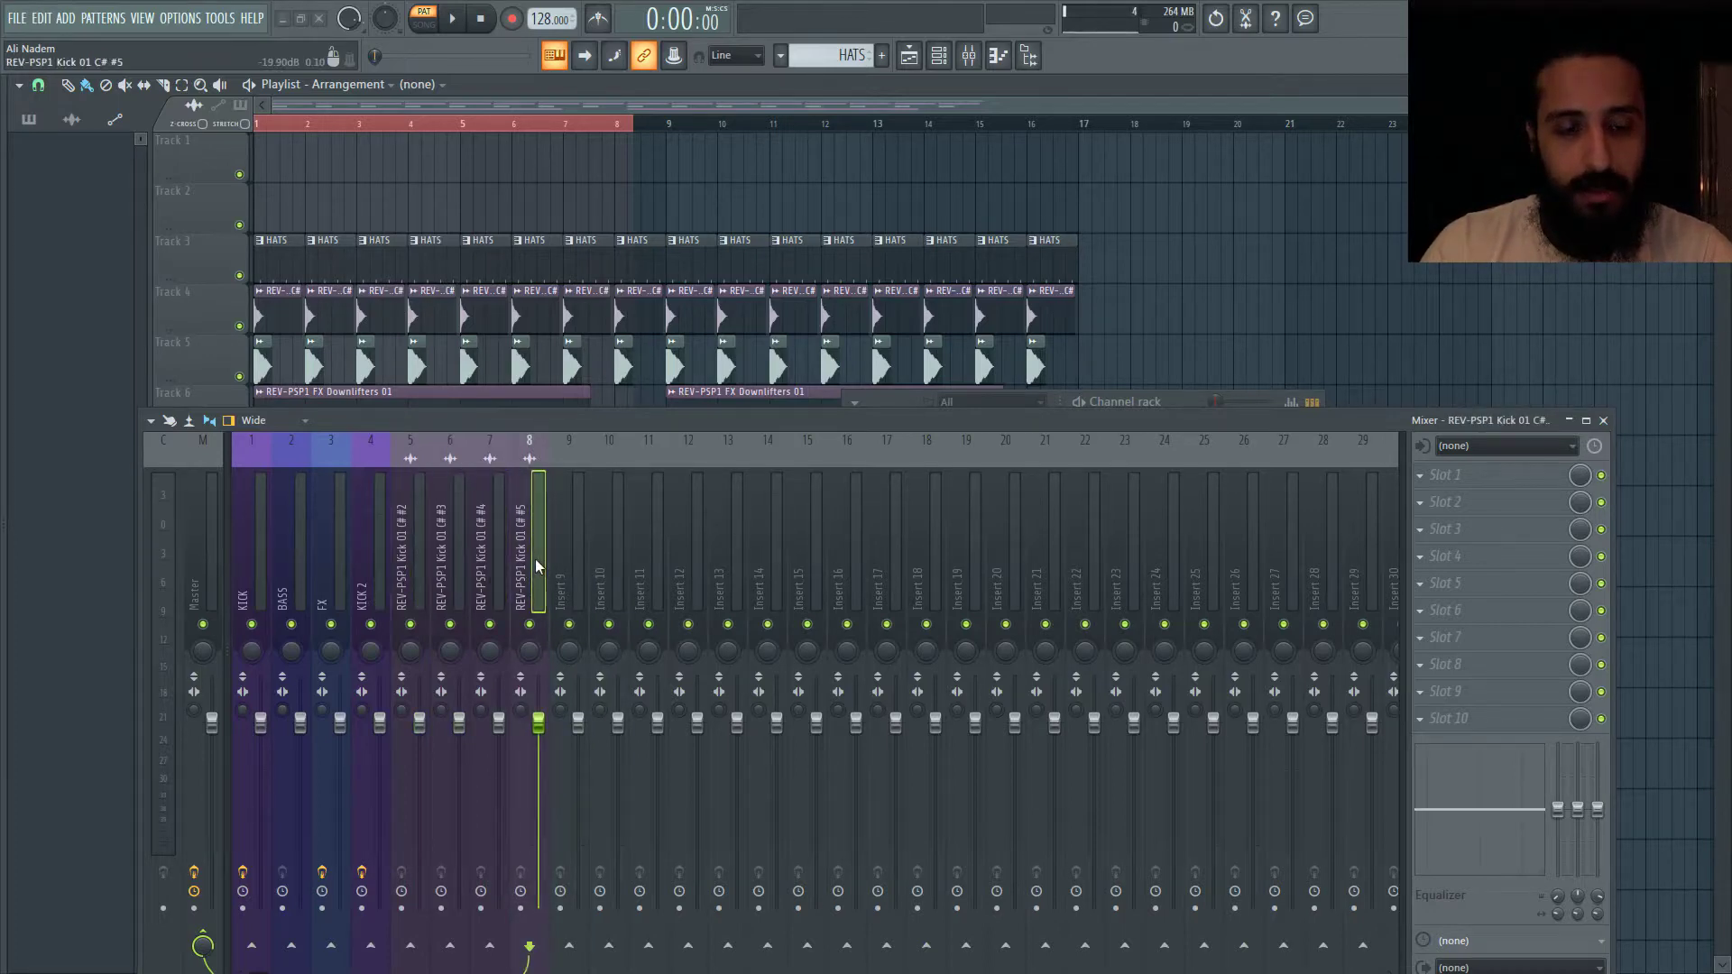
drag(534, 559, 404, 554)
- Colour the four selected inserts yellow-green and rename them FX
double_click(404, 554)
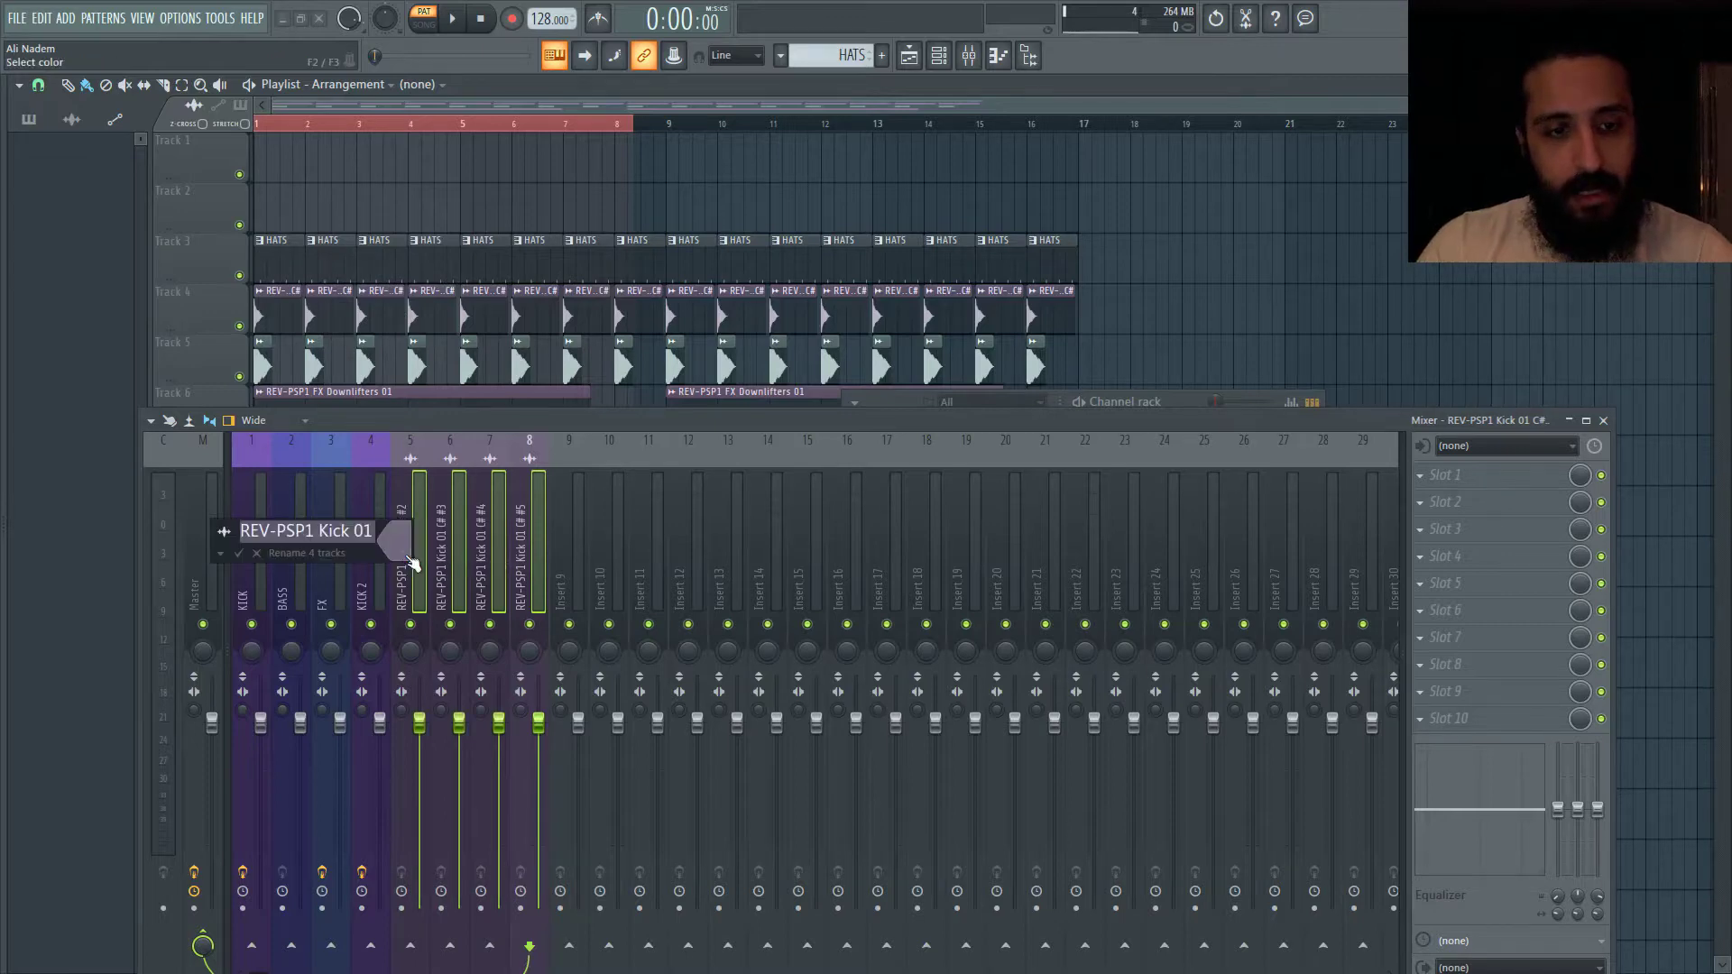
click(399, 547)
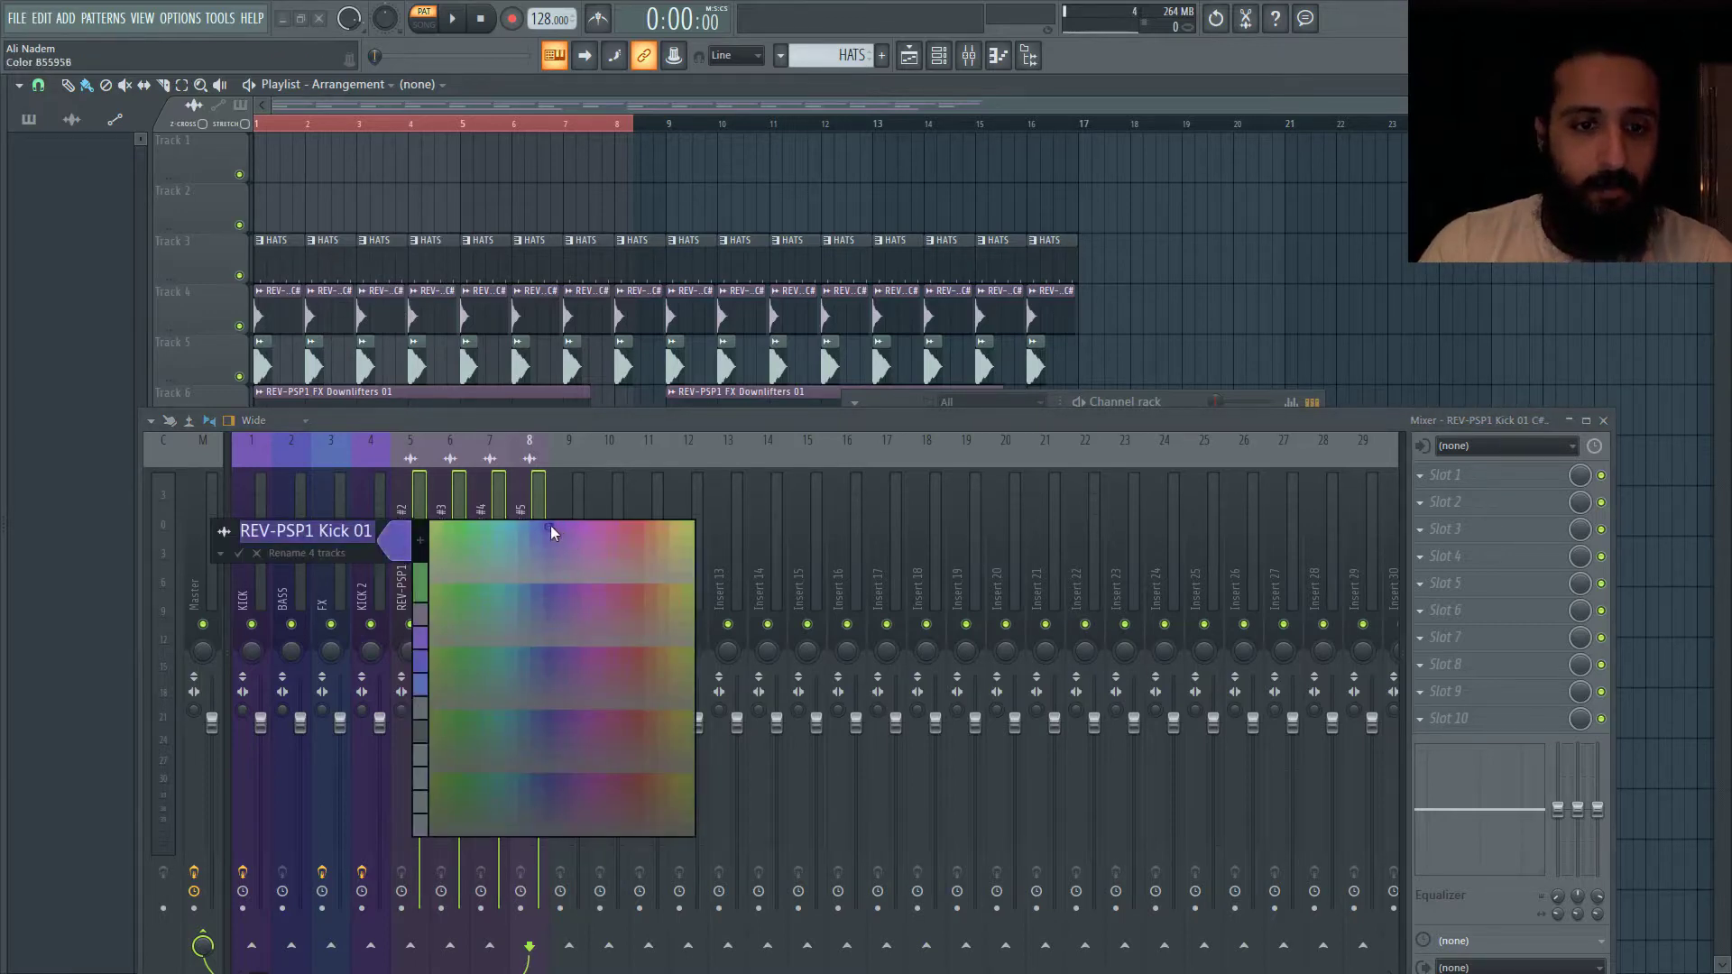
click(684, 528)
text(FX)
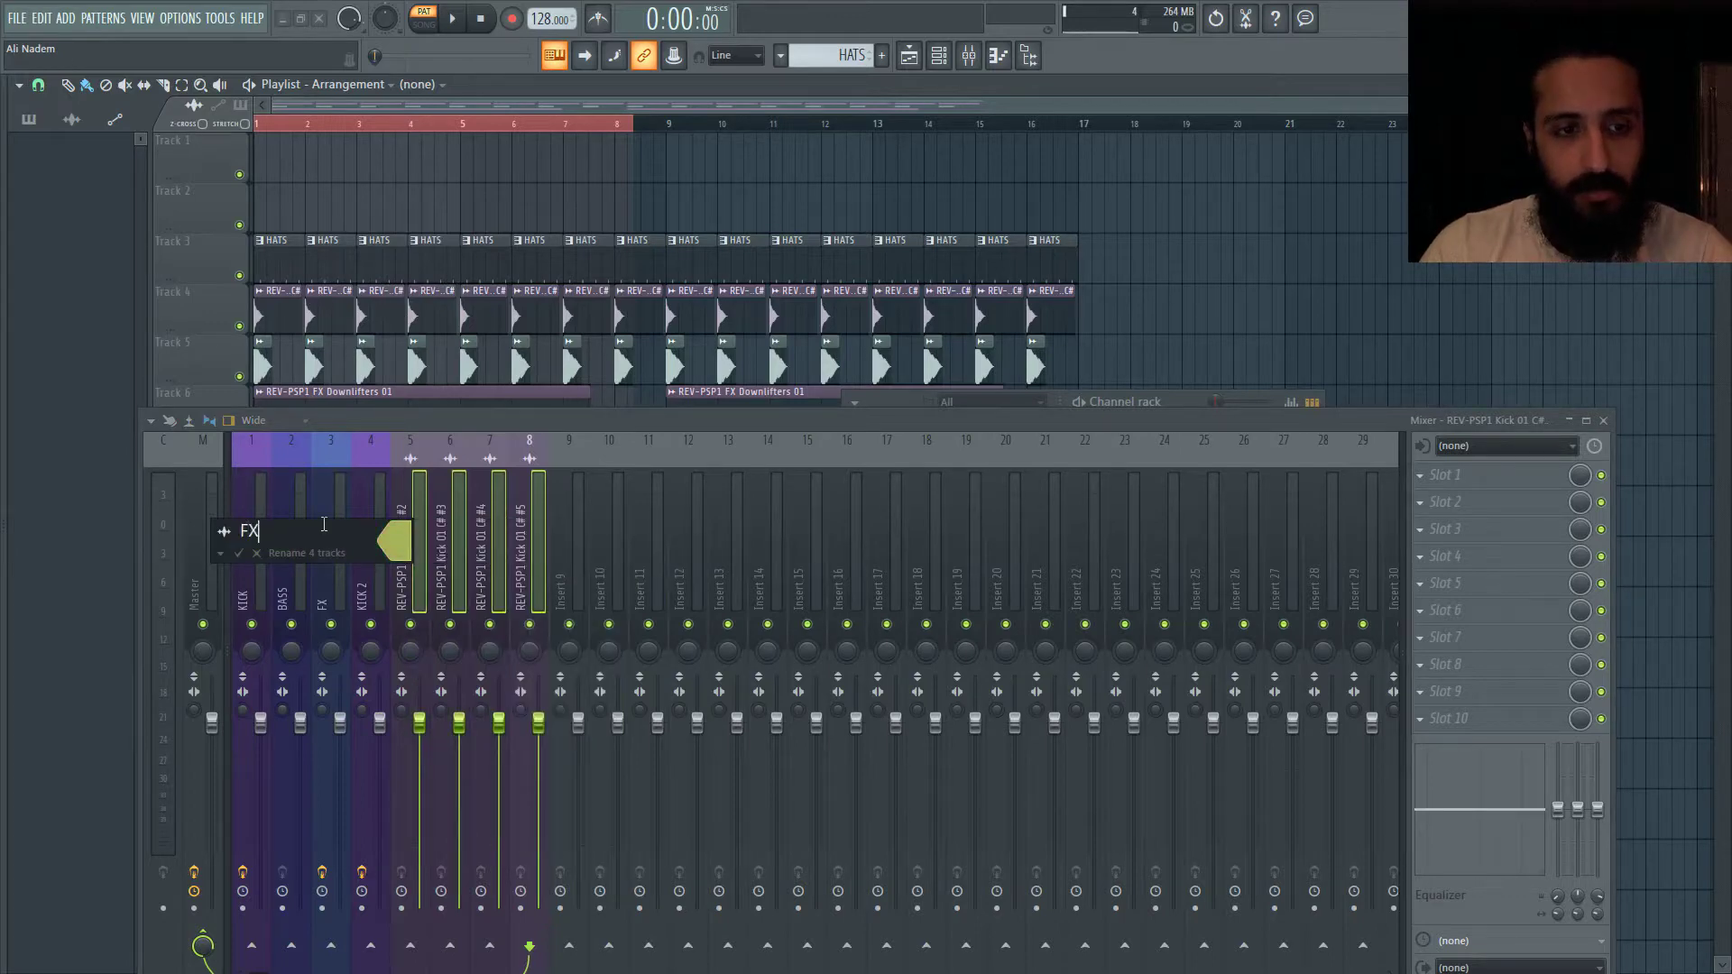
key(Return)
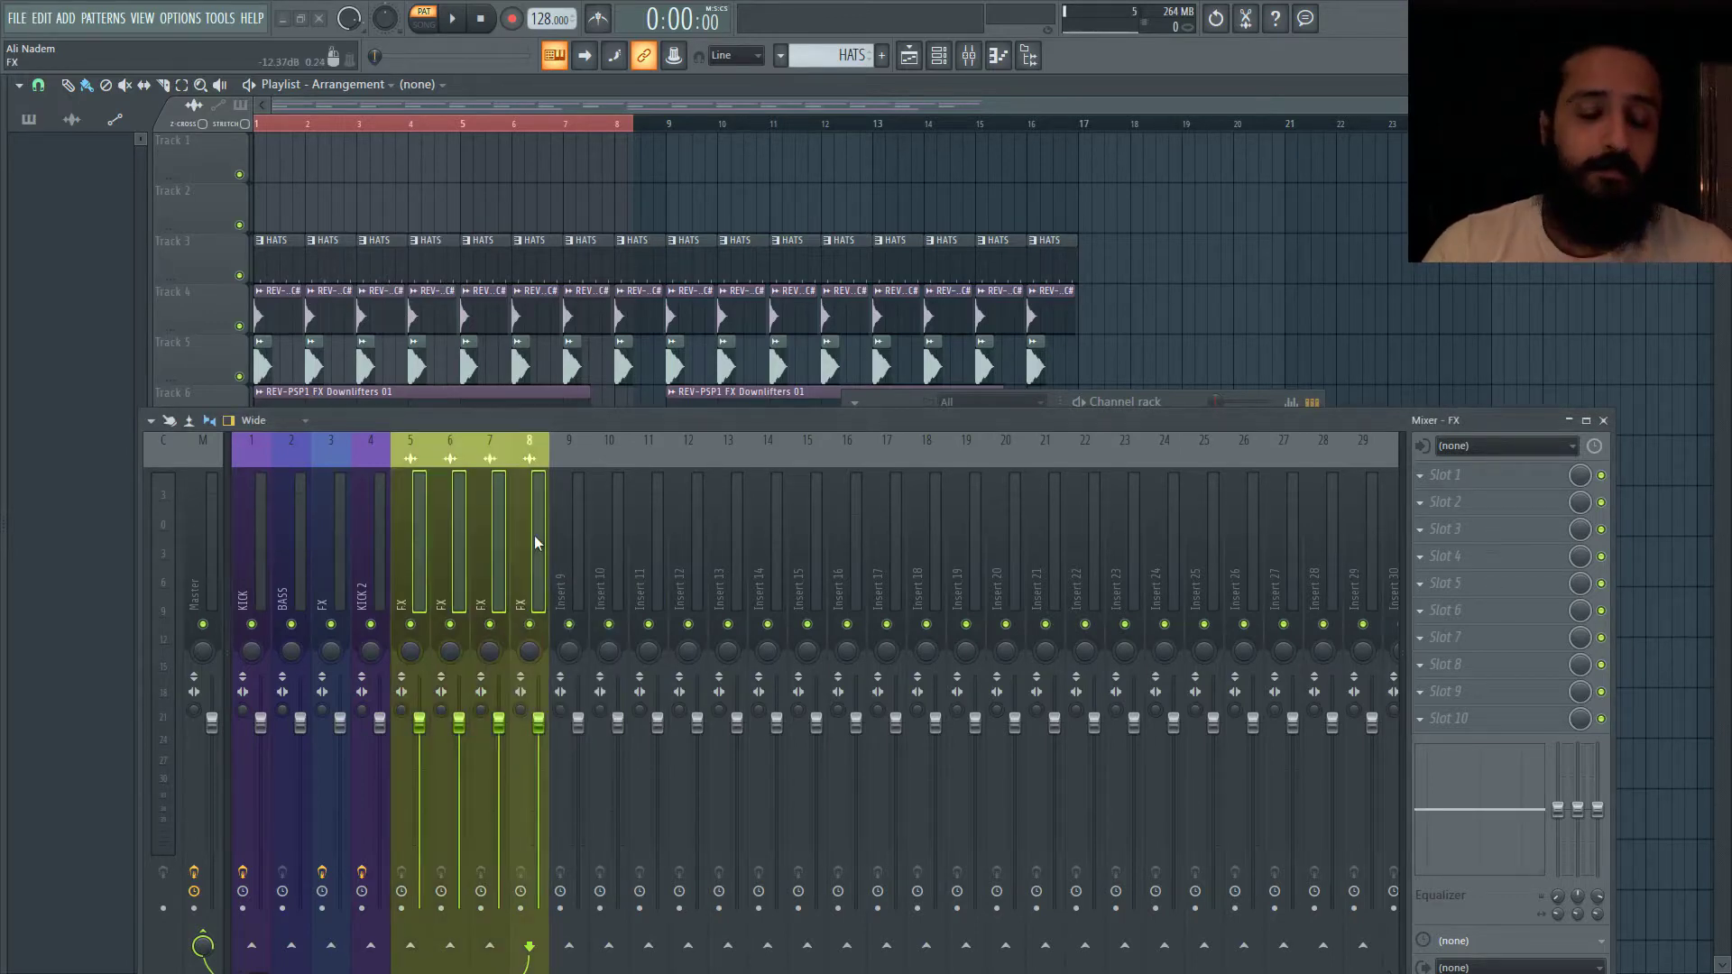
- Reselect inserts 8, 7, 6 and 5 as a group
click(480, 553)
click(533, 538)
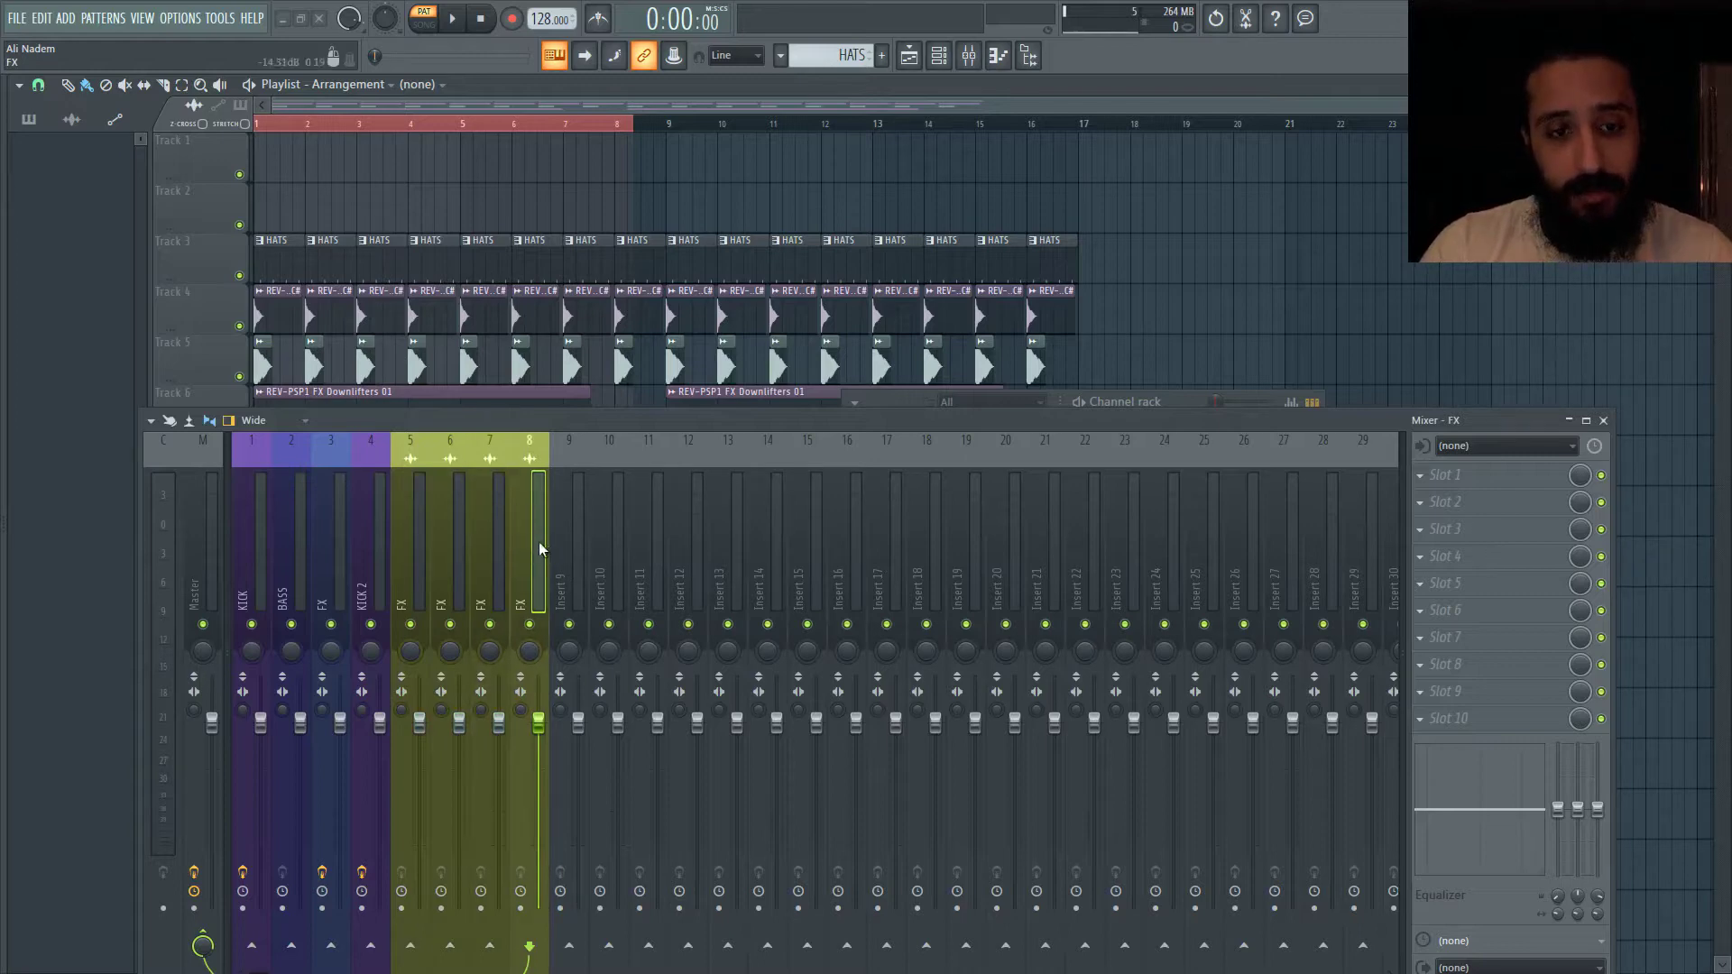
ctrl+click(499, 544)
ctrl+click(461, 550)
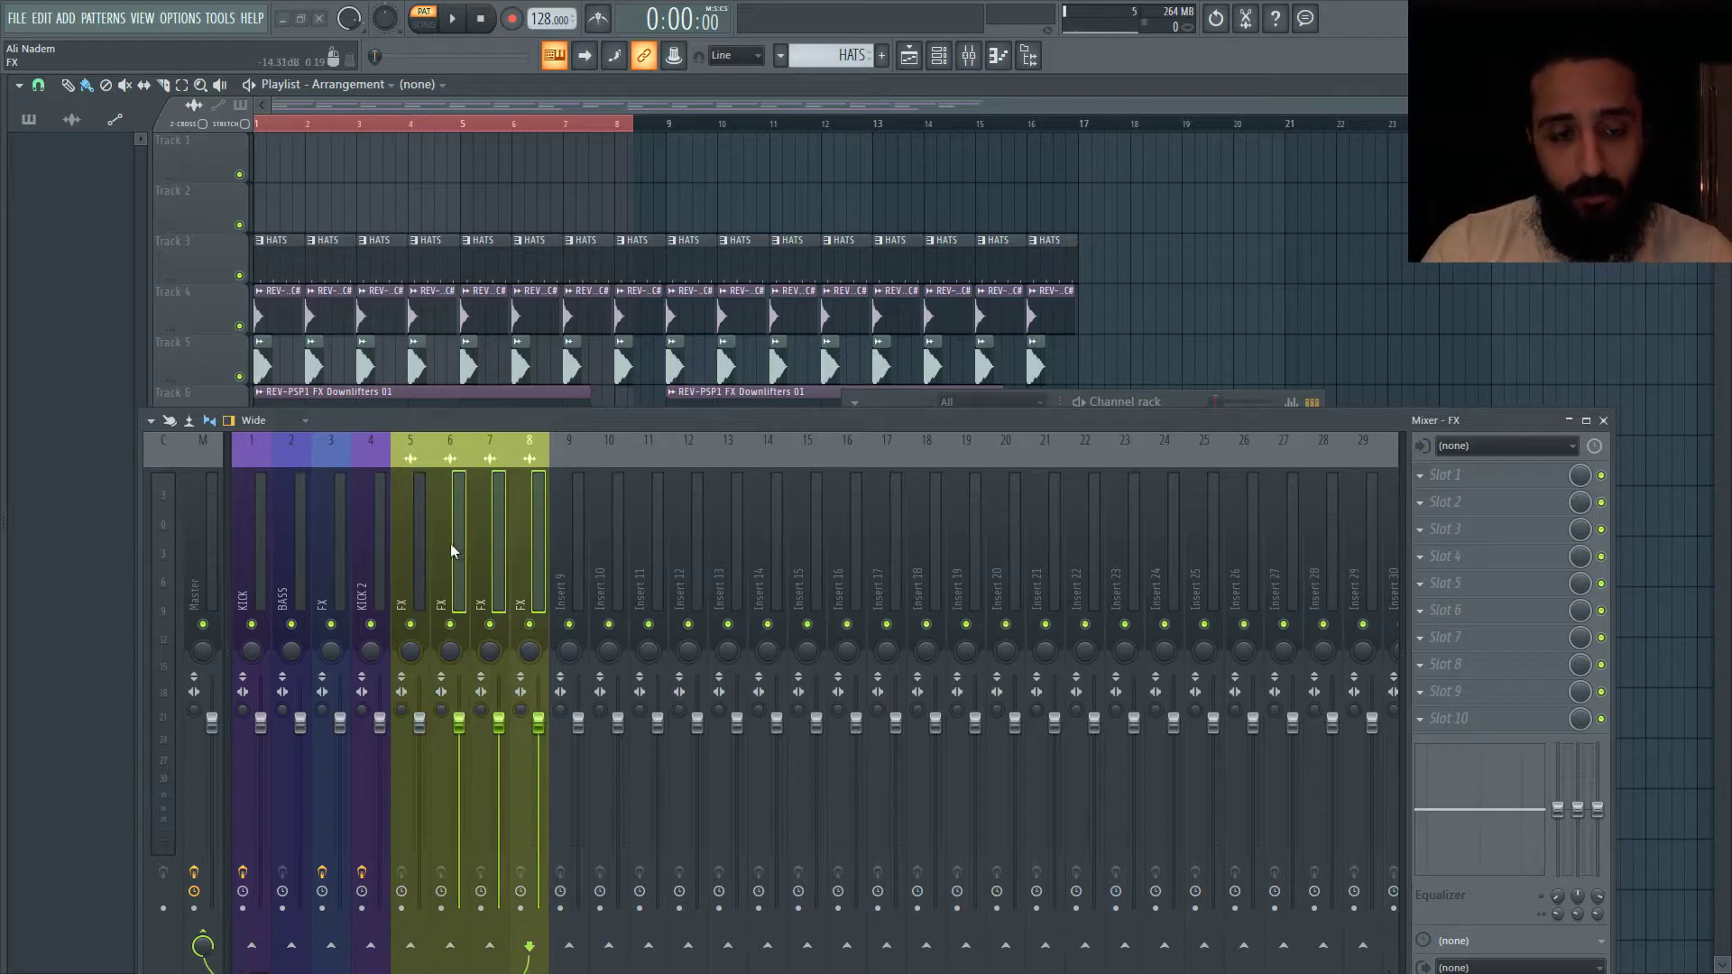
ctrl+click(424, 543)
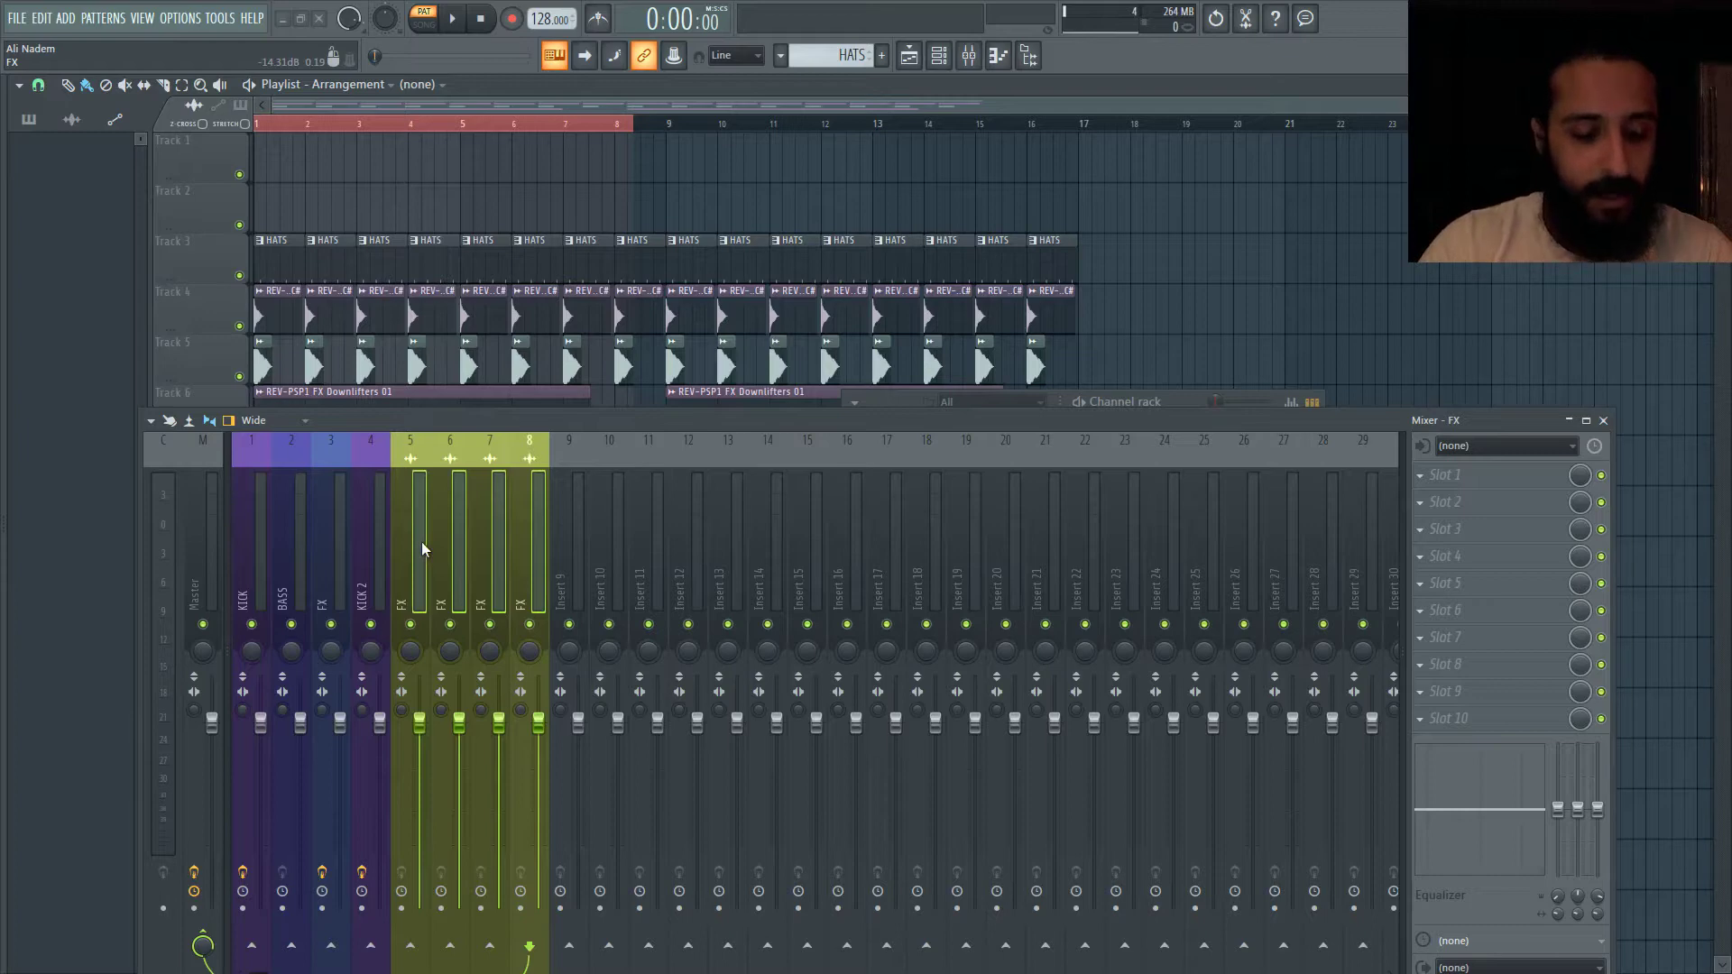
- Shift the four FX inserts left and right with Alt+arrows, ending back at positions 5–8
key(alt+Right)
key(alt+Right)
key(alt+Right)
key(alt+Right)
key(alt+Right)
key(alt+Left)
key(alt+Left)
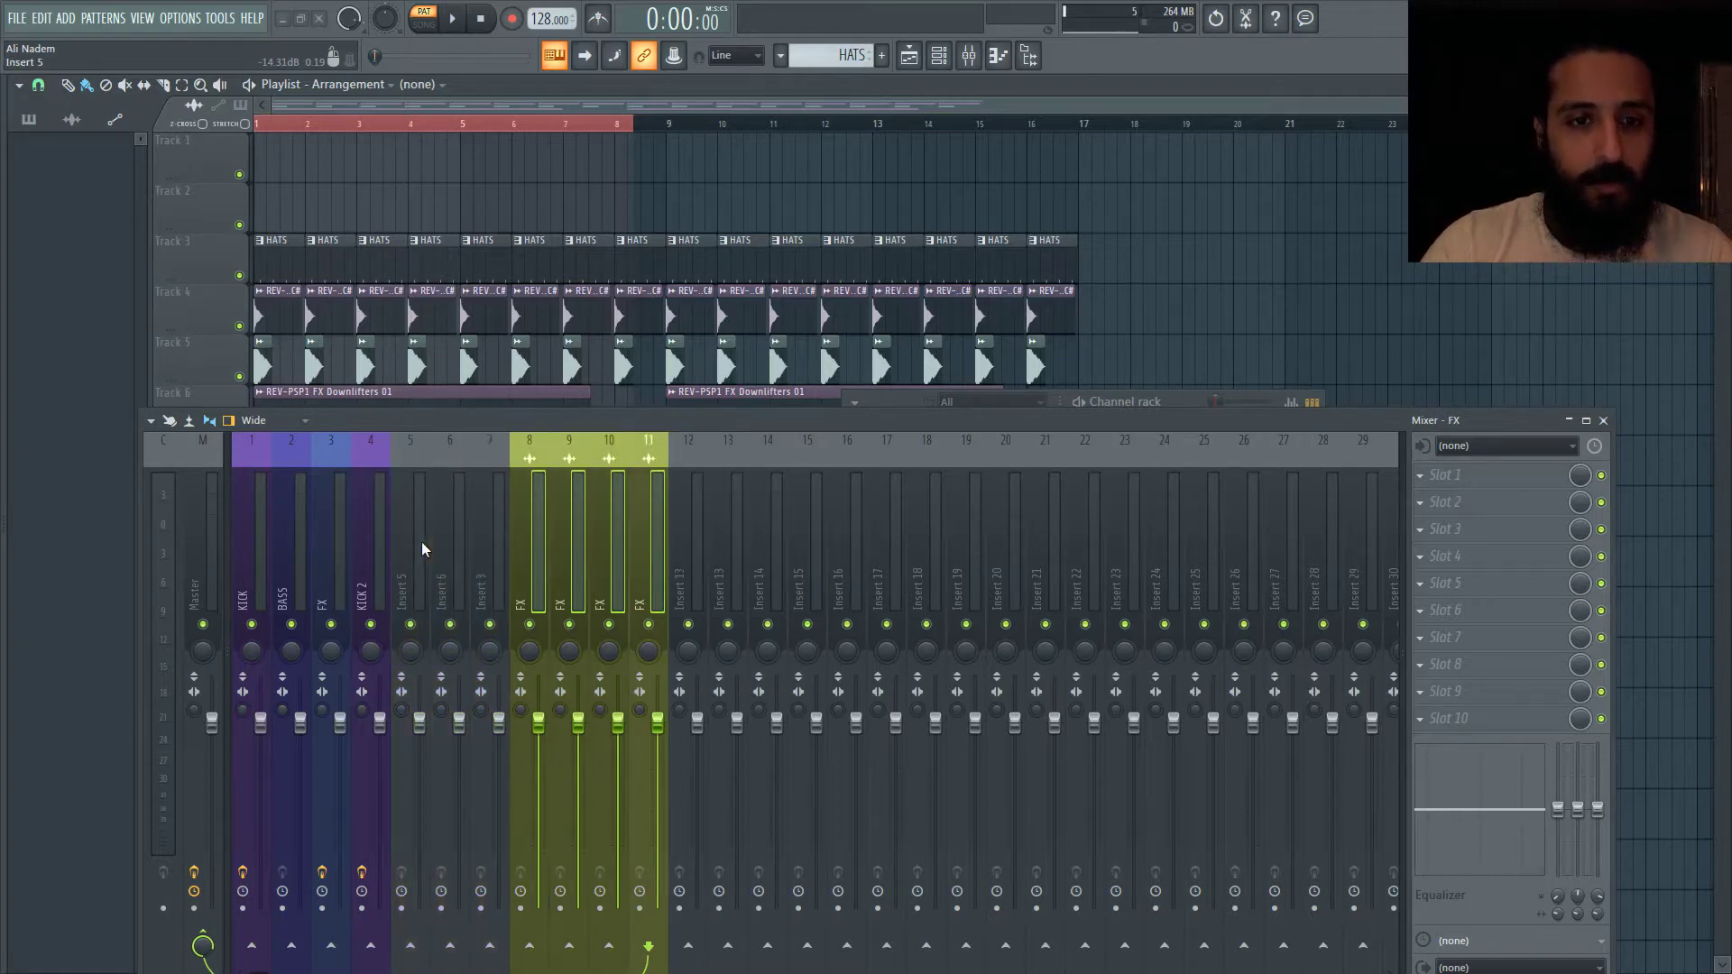
key(alt+Left)
key(alt+Left)
key(alt+Left)
key(alt+Left)
key(alt+Left)
key(alt+Left)
key(alt+Left)
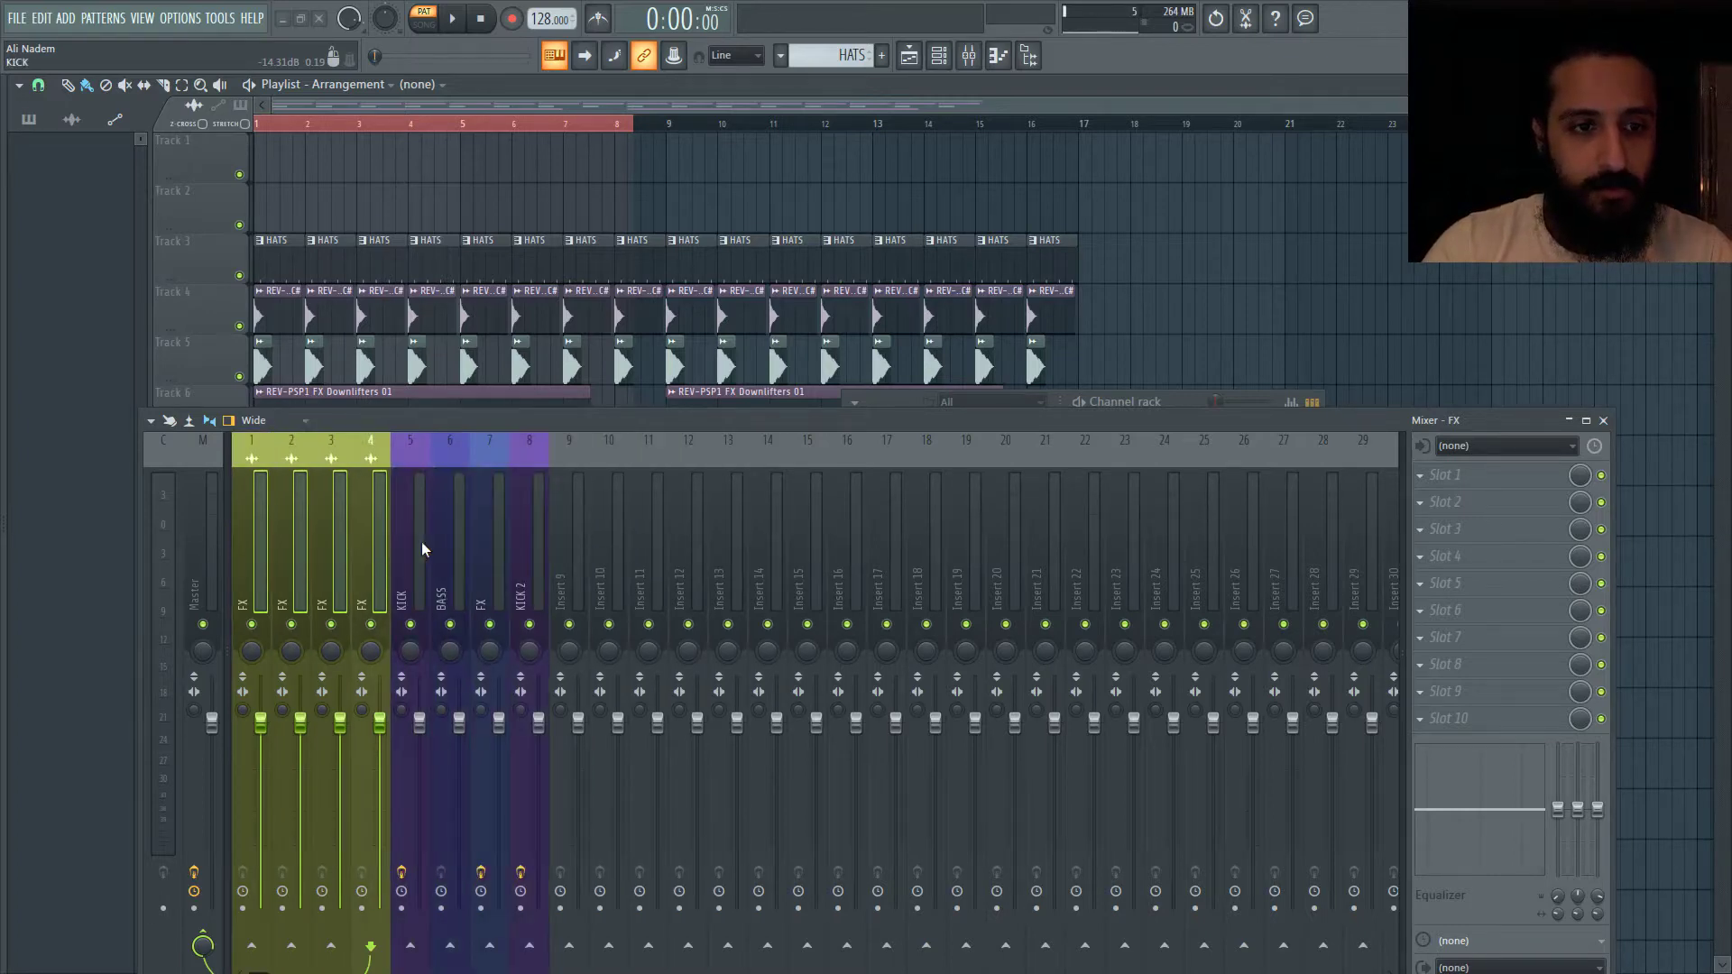
key(alt+Right)
key(alt+Right)
key(alt+Right)
key(alt+Right)
key(alt+Right)
key(alt+Right)
key(alt+Left)
key(alt+Left)
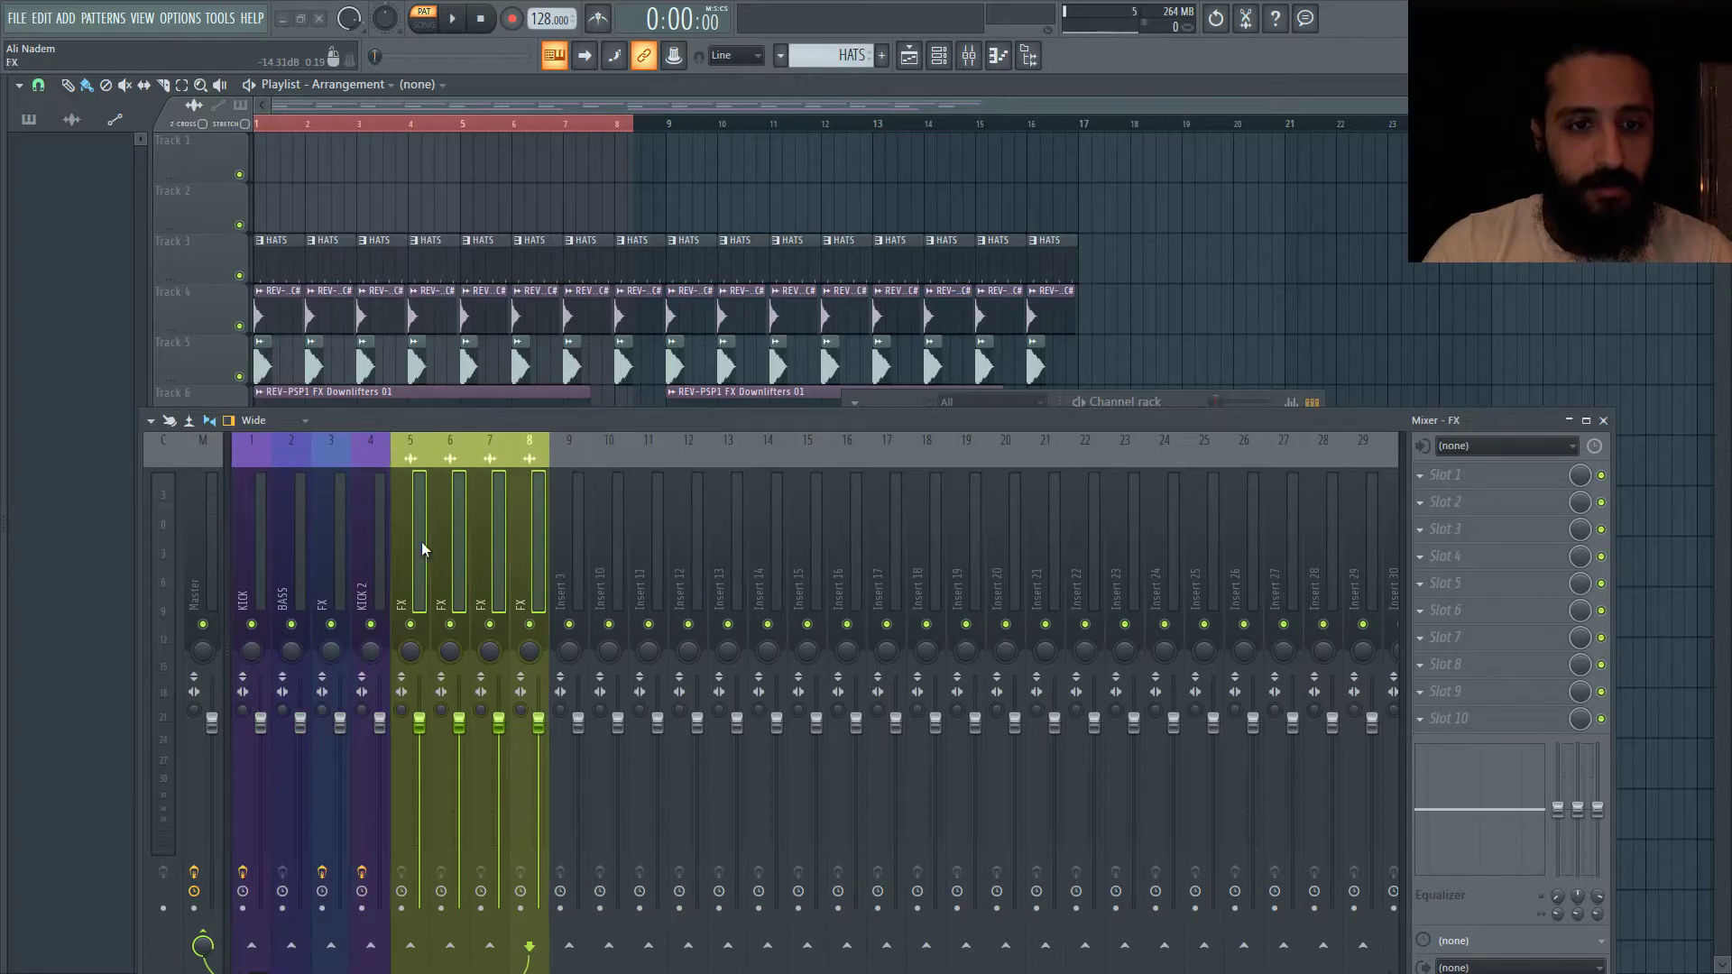
- Recolour the four FX inserts blue, then show the Master track's effect chain
key(F2)
click(417, 531)
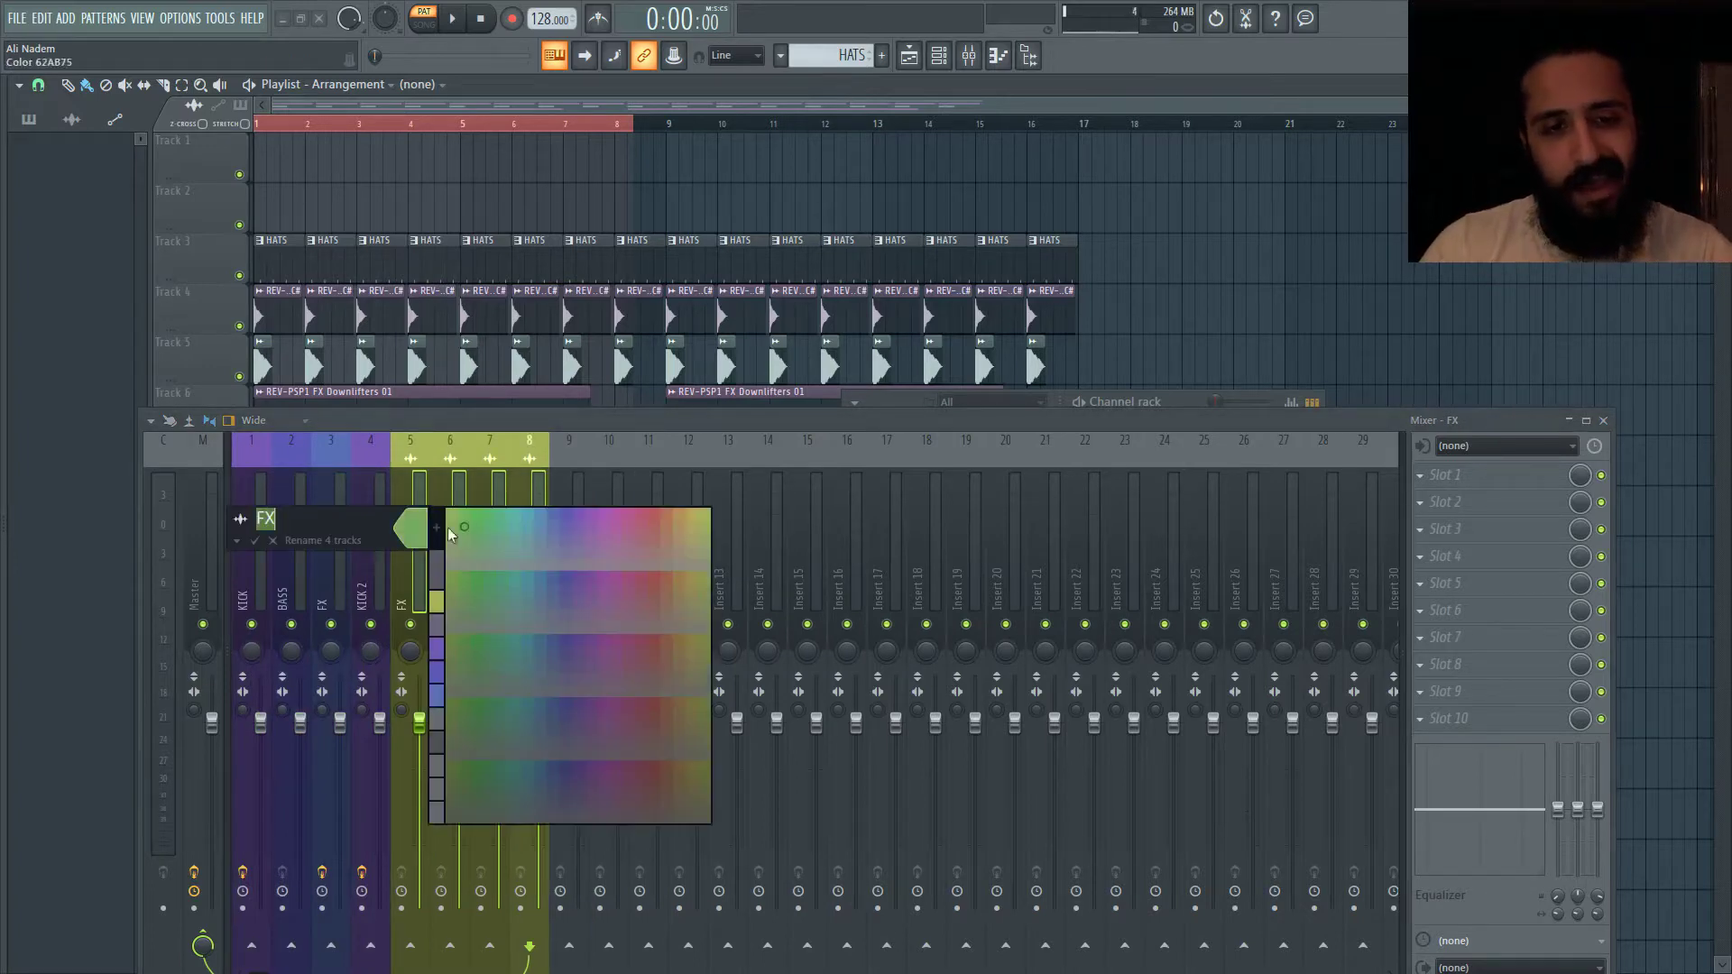
click(550, 517)
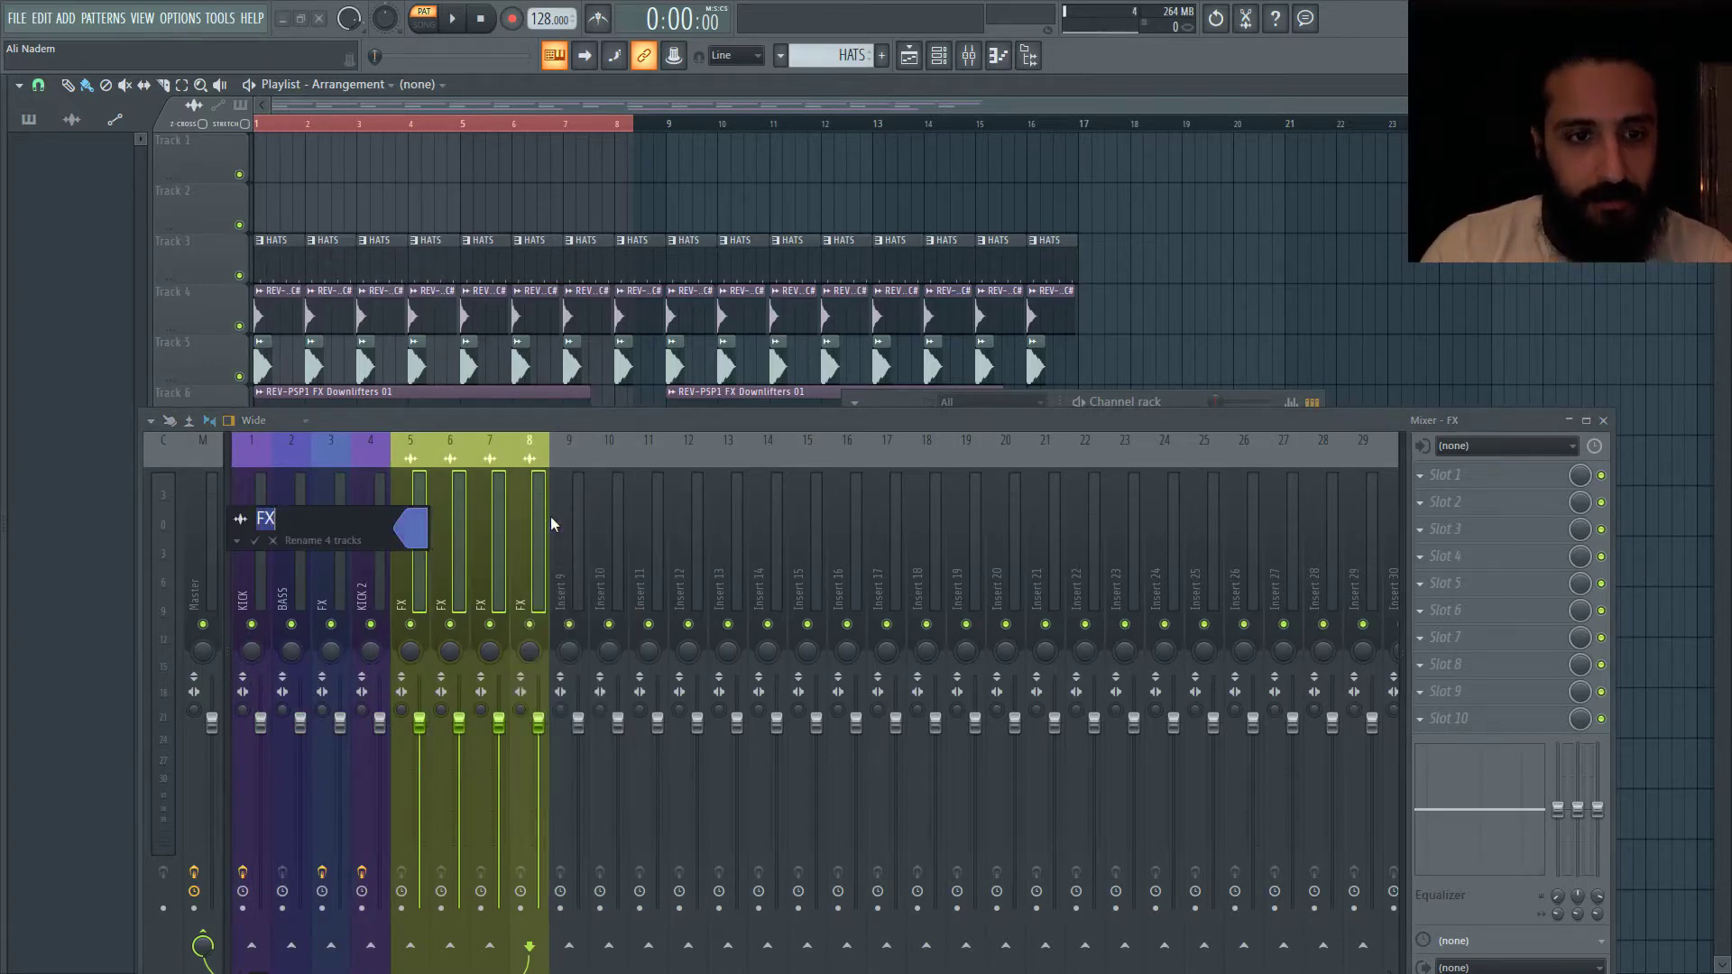
click(416, 523)
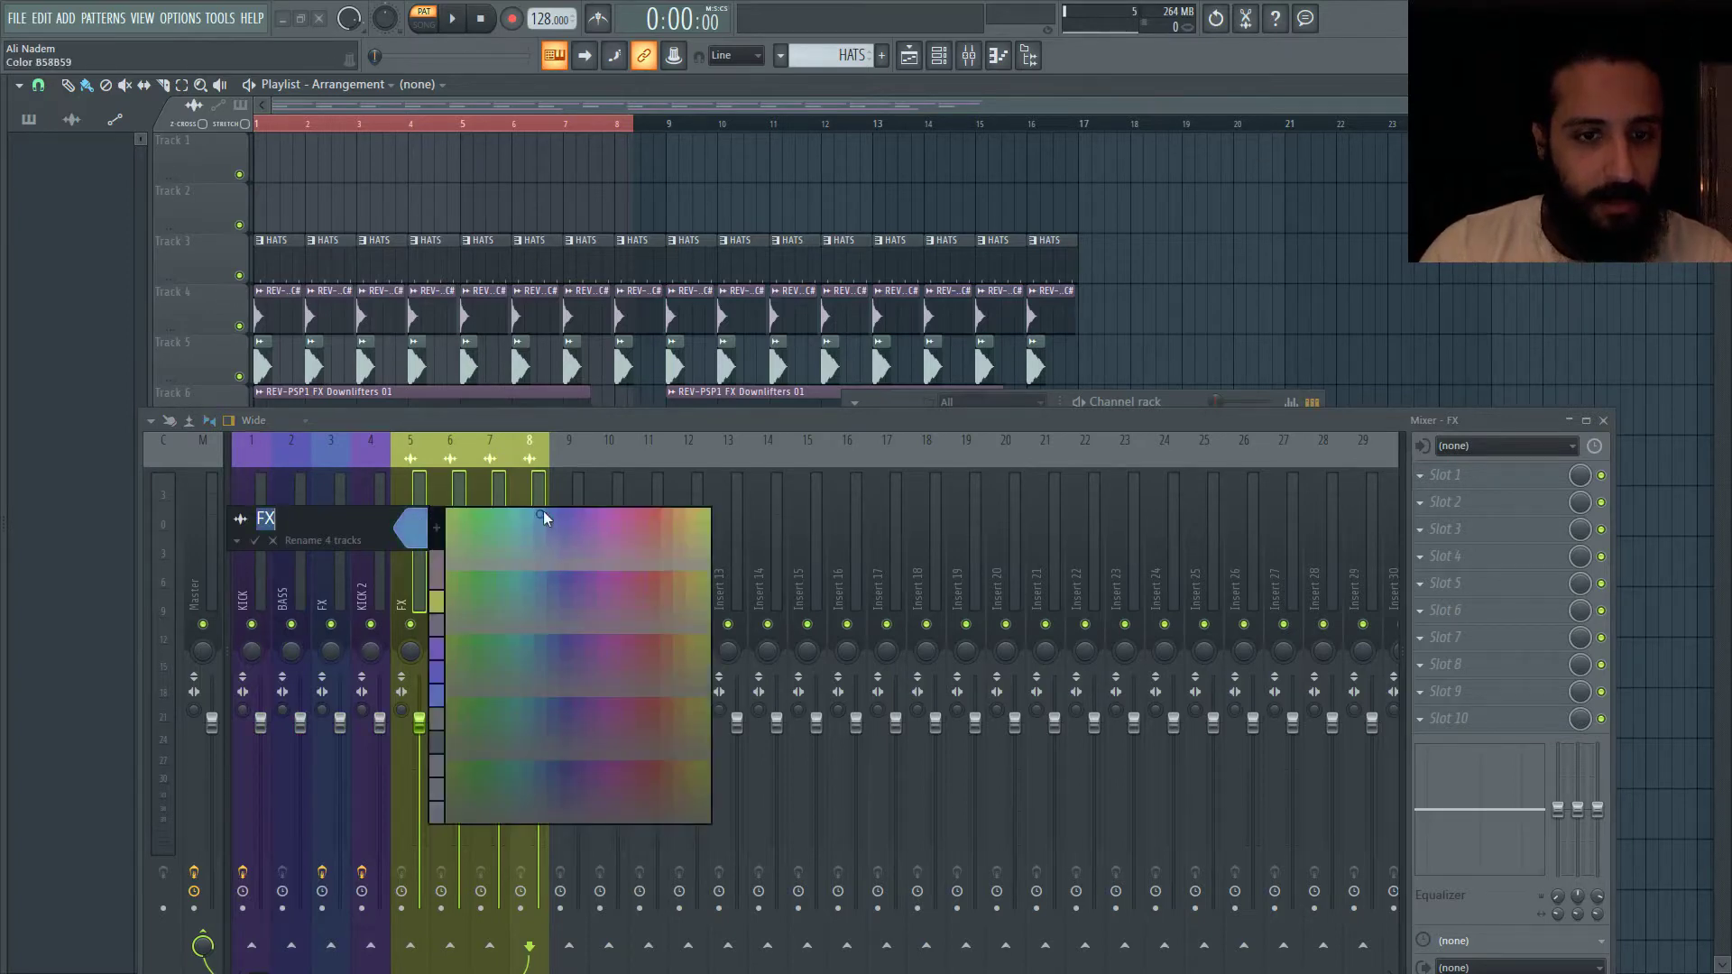
click(544, 510)
key(Return)
click(571, 539)
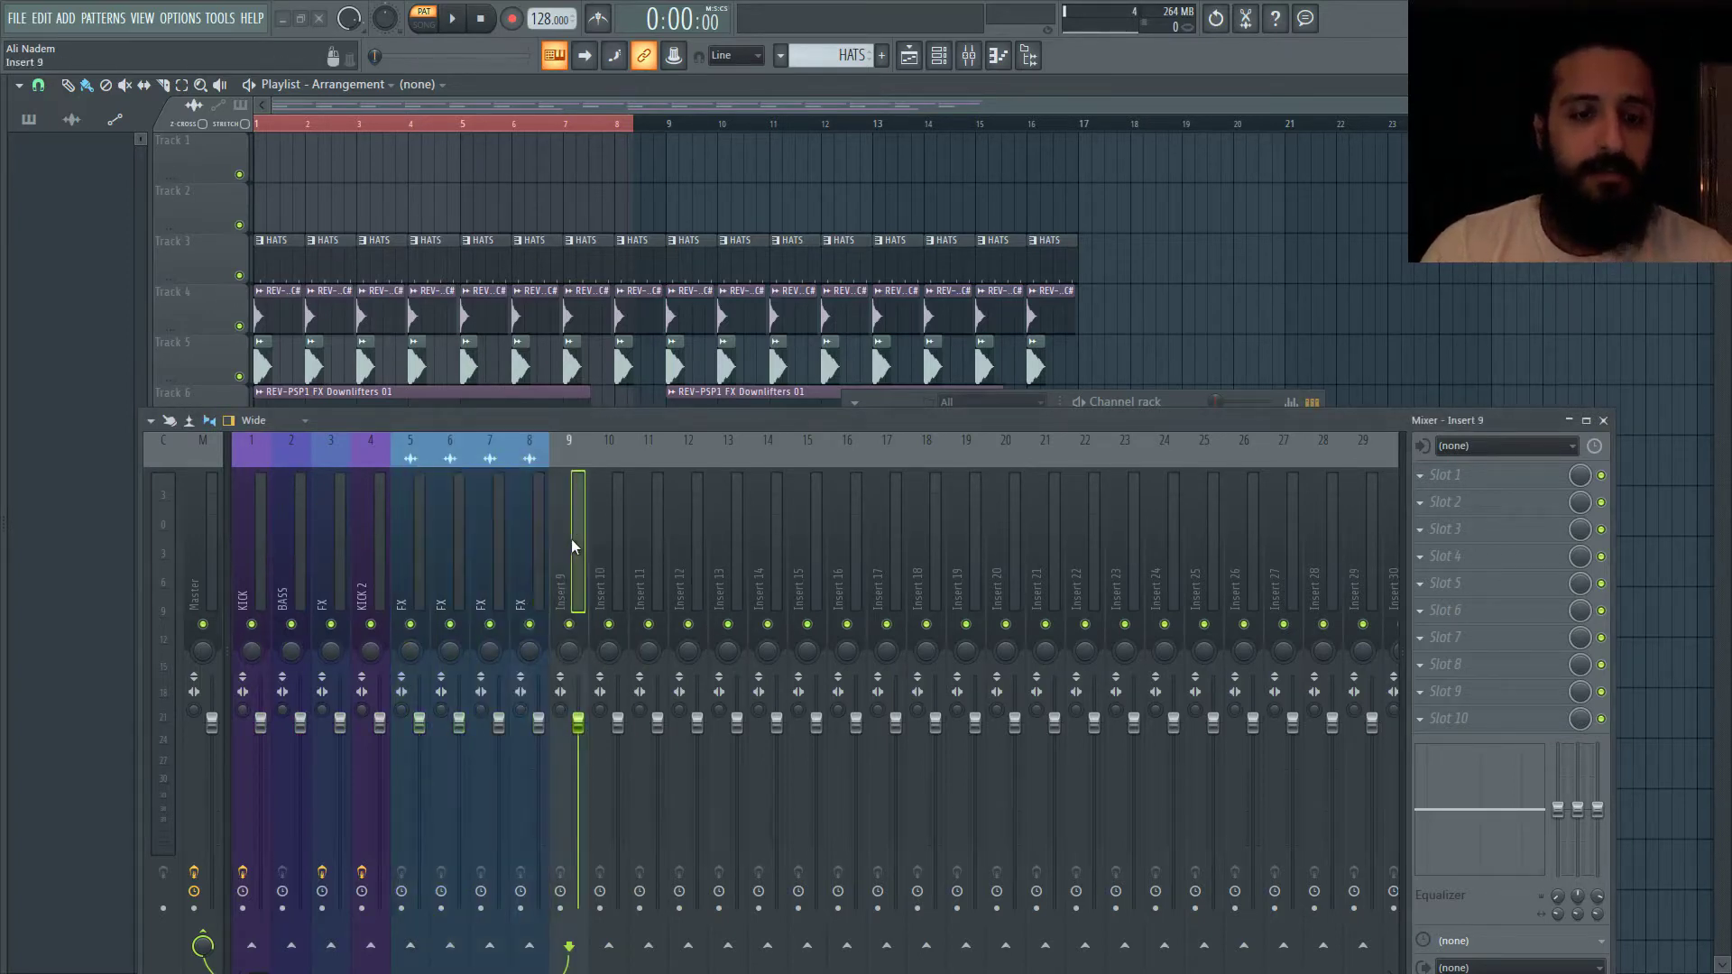
click(203, 527)
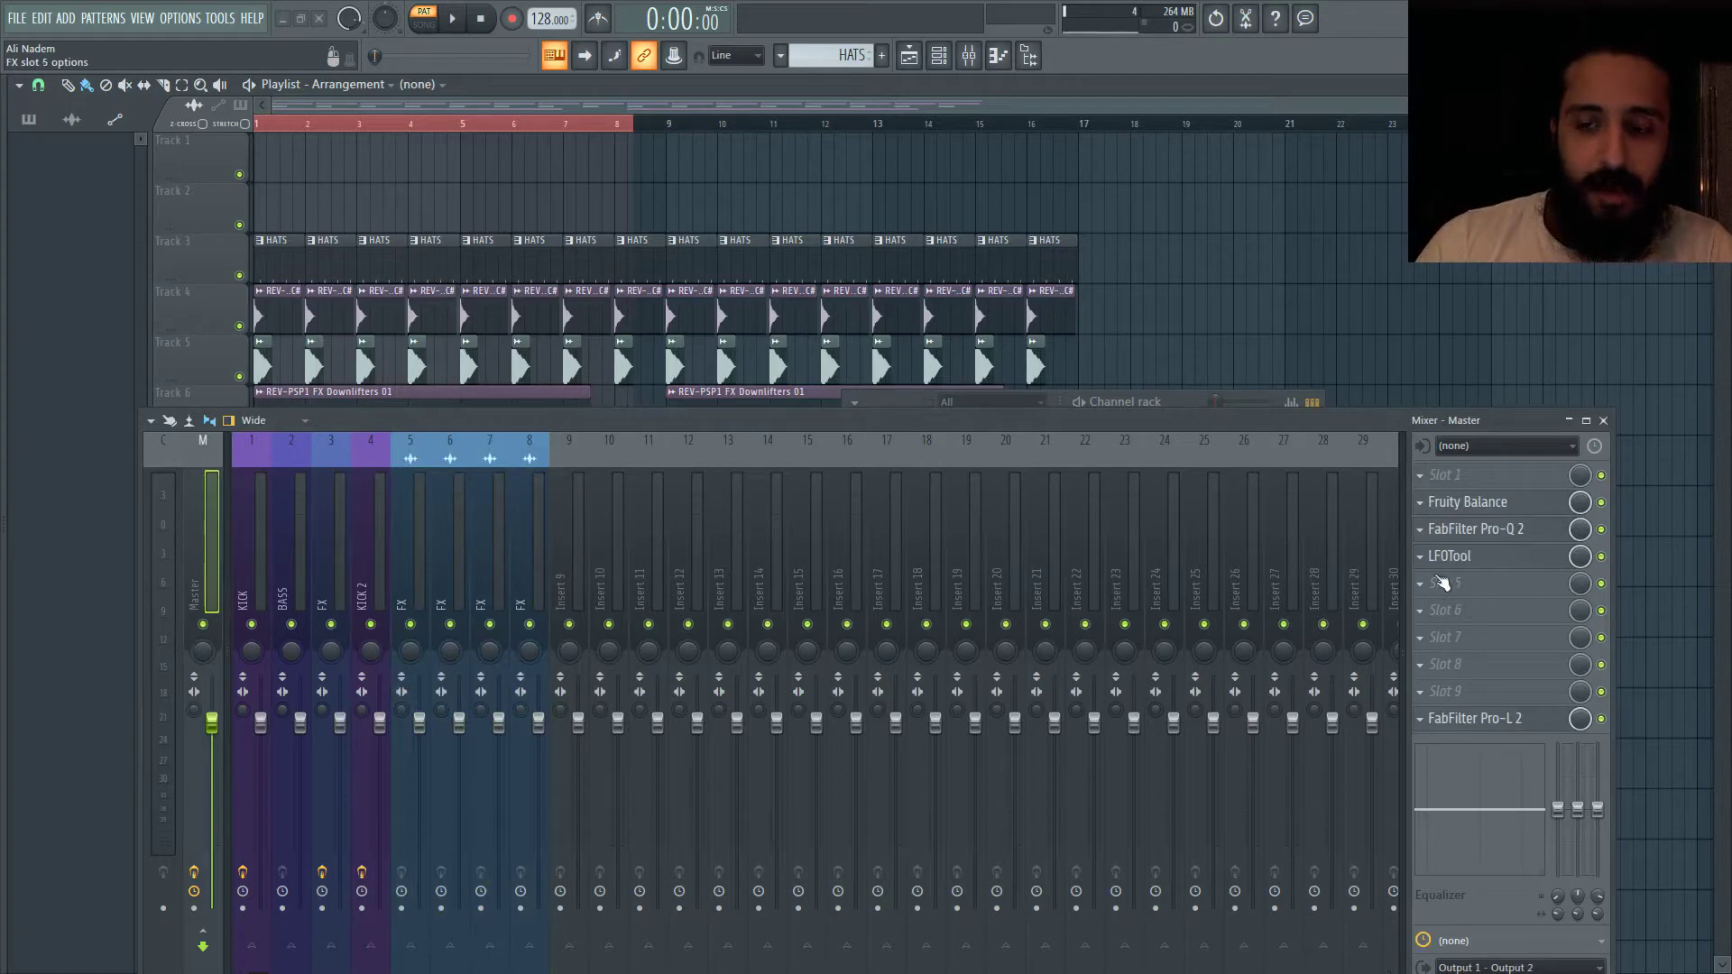
- In the KICK insert's chain, move Kickstart above SAUSAGE FATTENER, then return to the Master chain
click(258, 544)
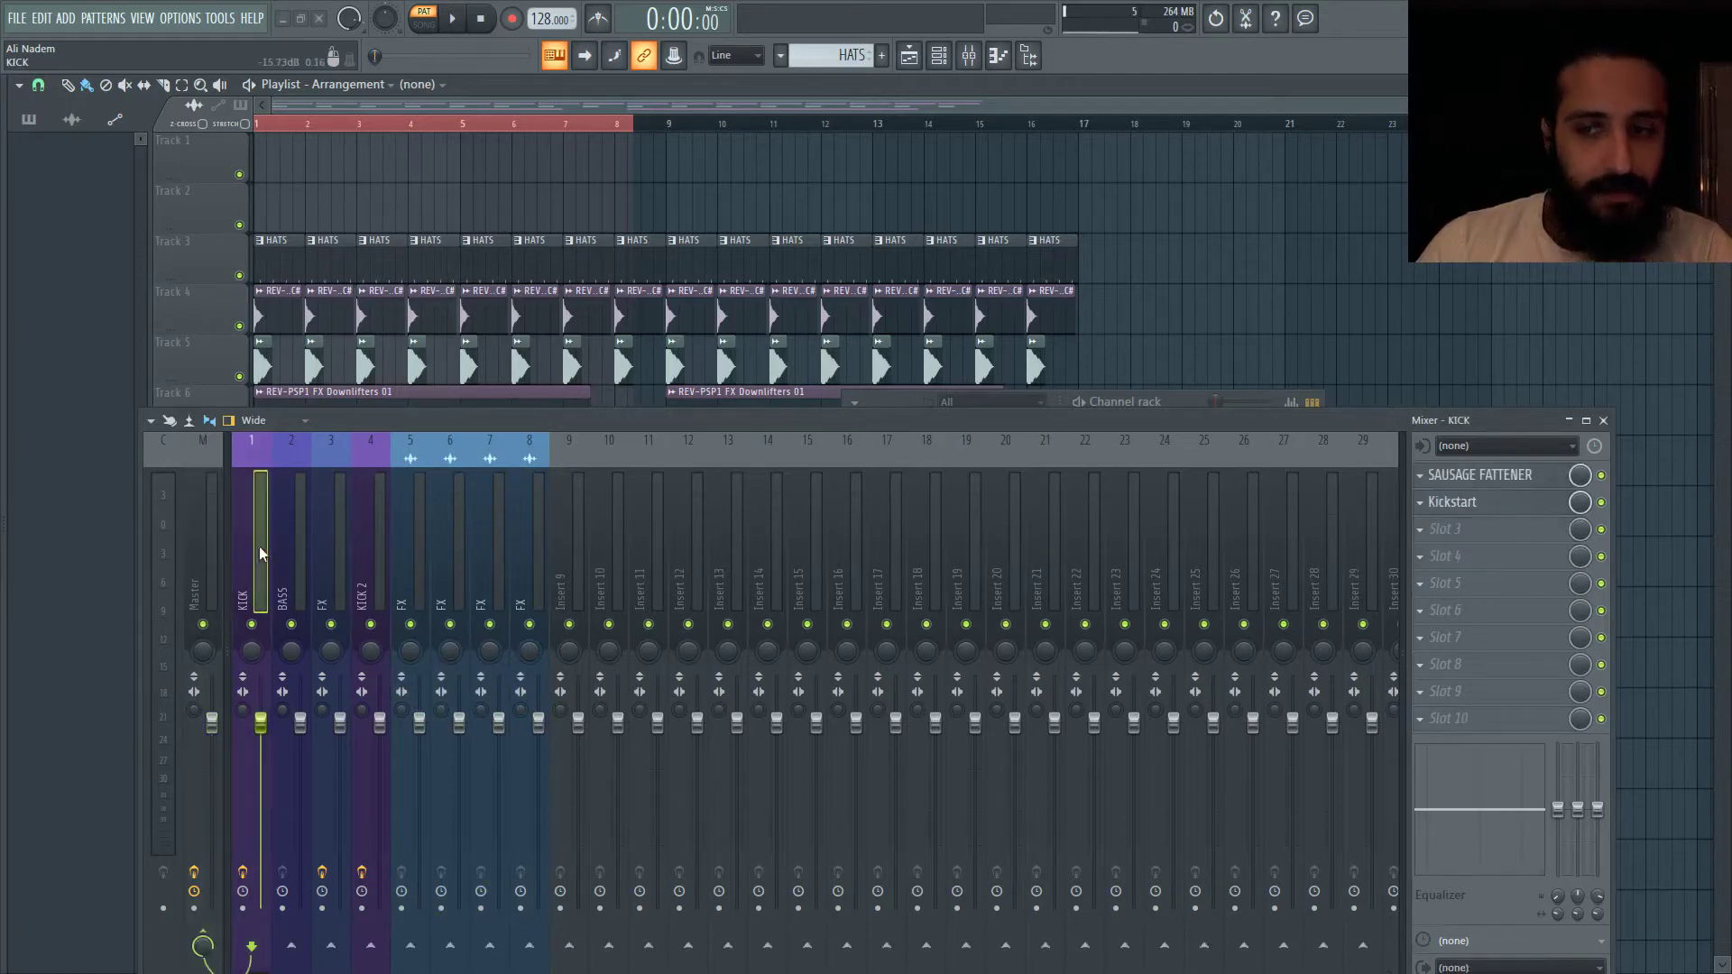
click(1420, 503)
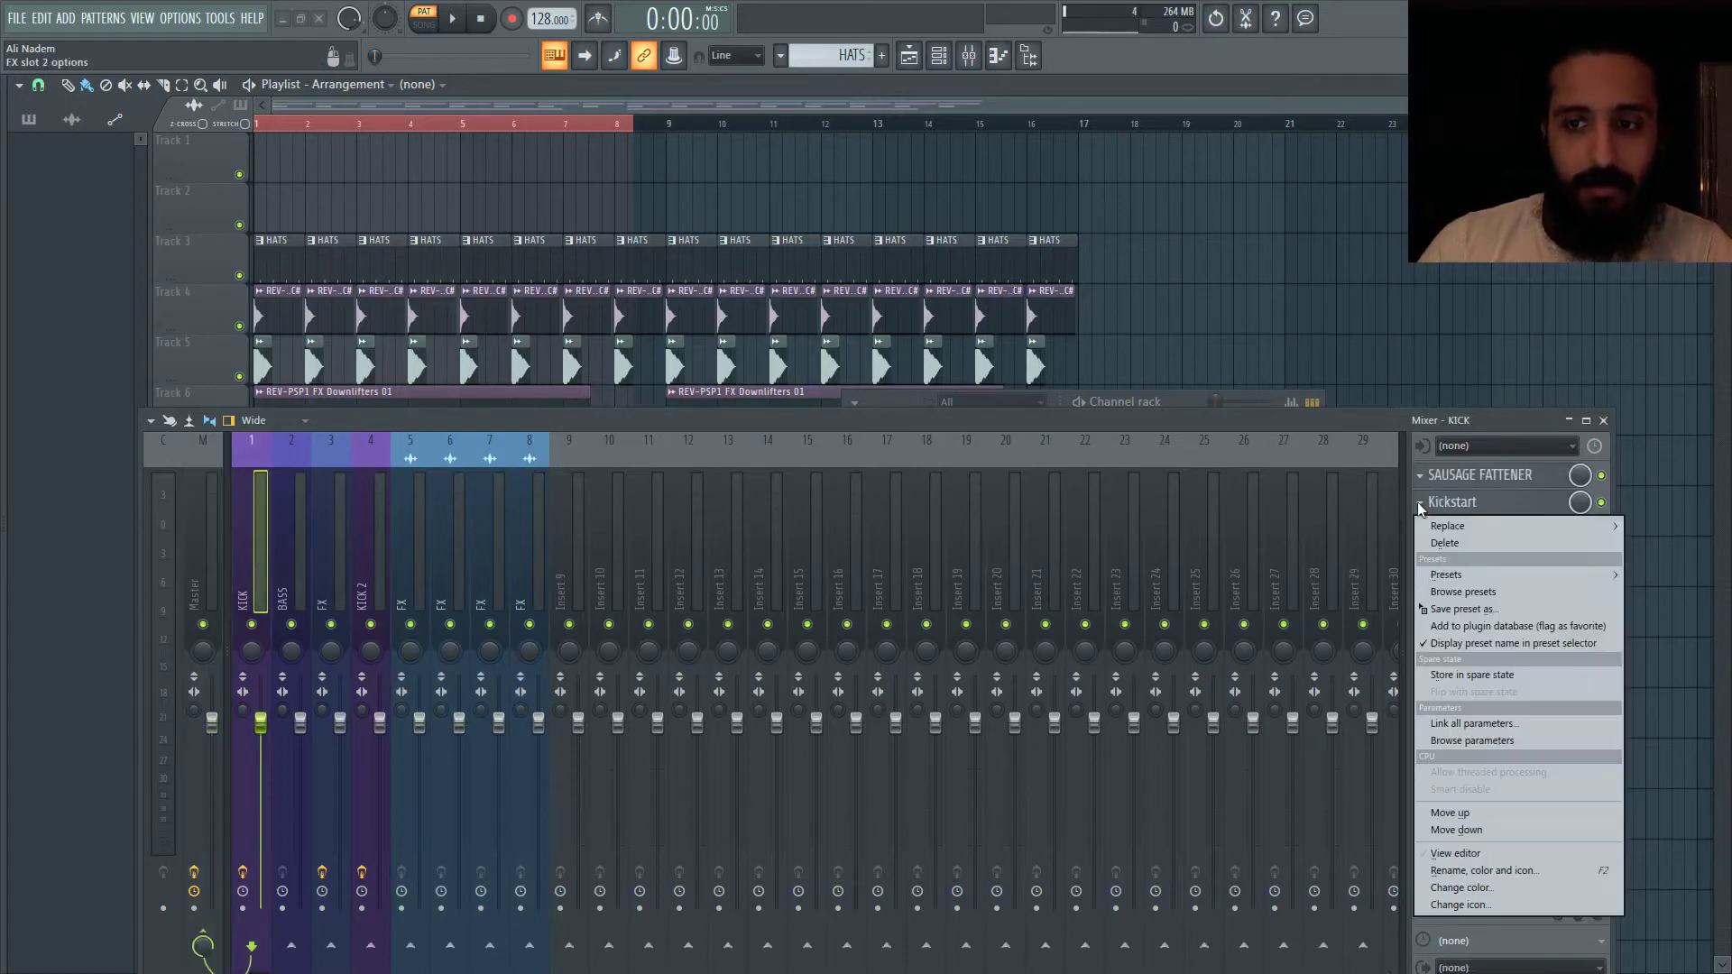
click(1467, 812)
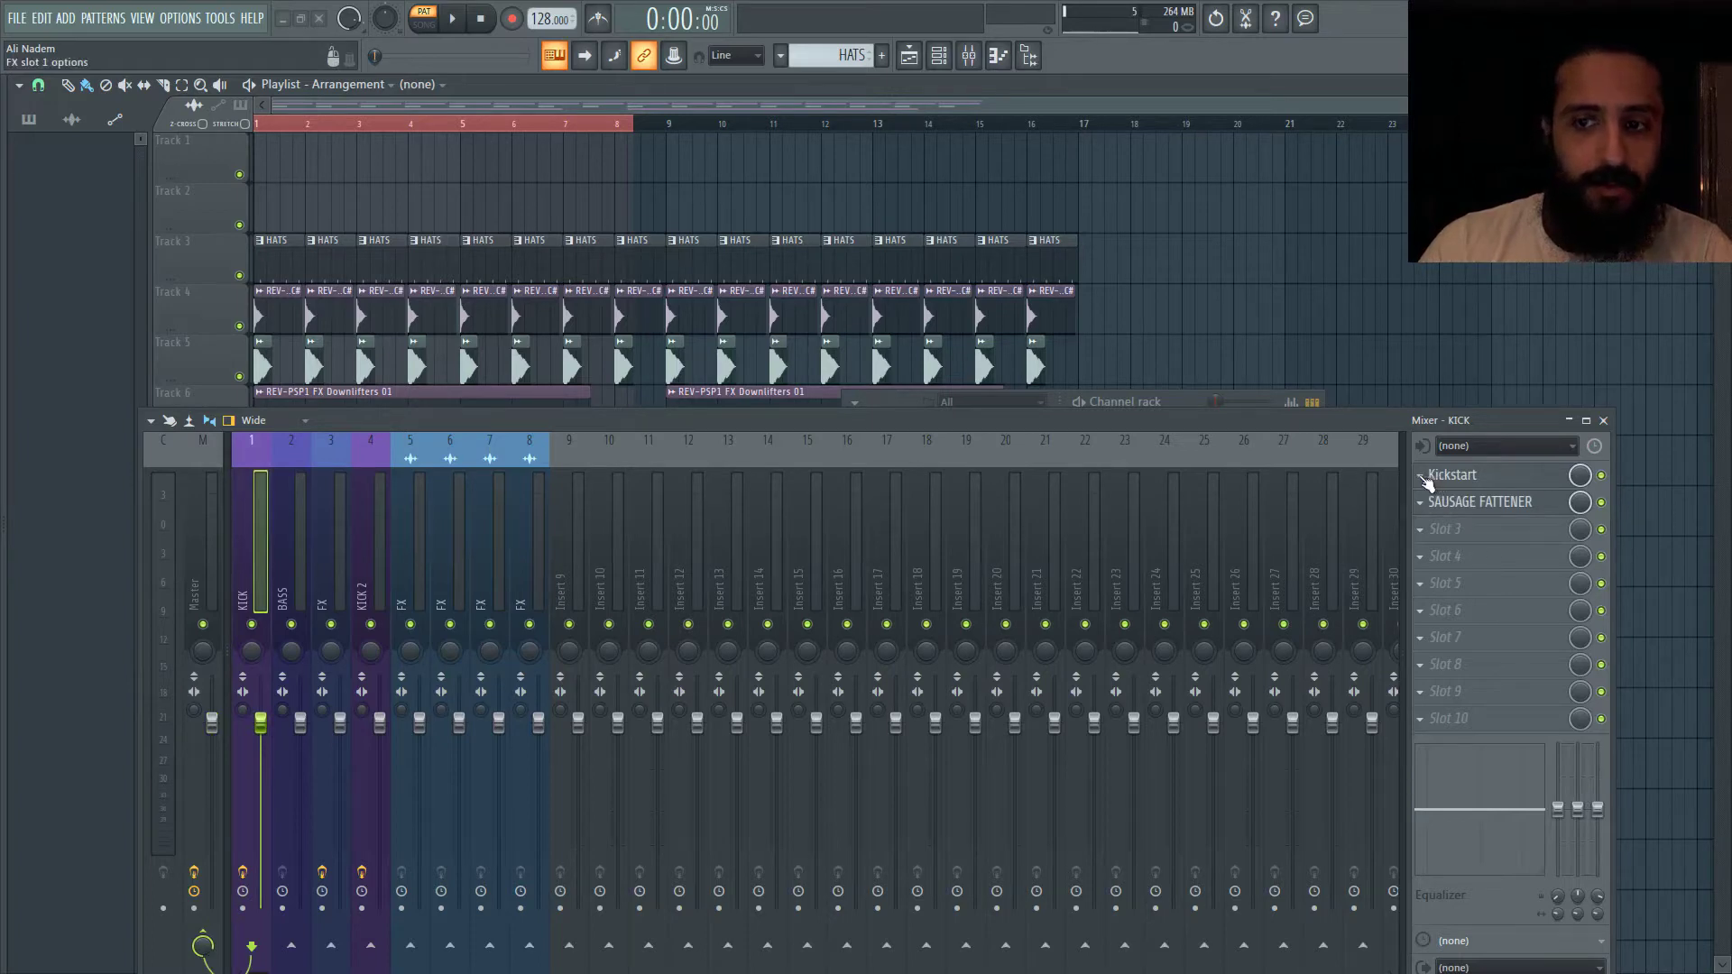
mouse_move(1431, 482)
mouse_down()
mouse_move(1430, 611)
mouse_move(1428, 482)
mouse_up()
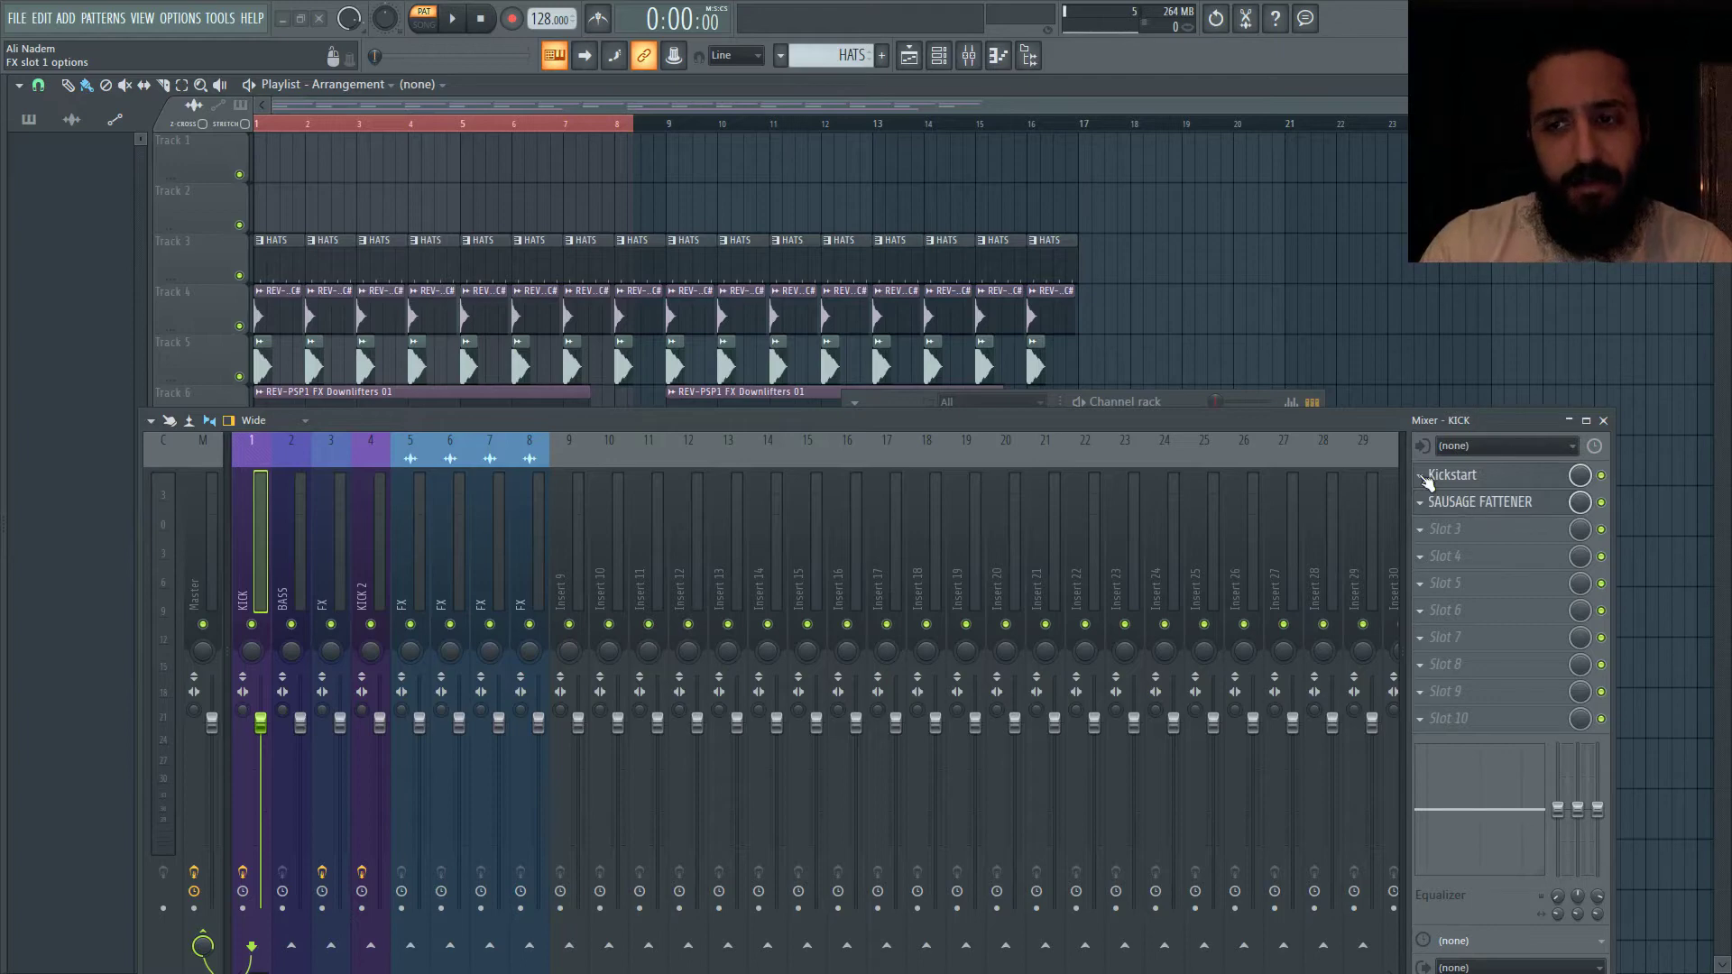
drag(1428, 482, 1425, 564)
click(206, 487)
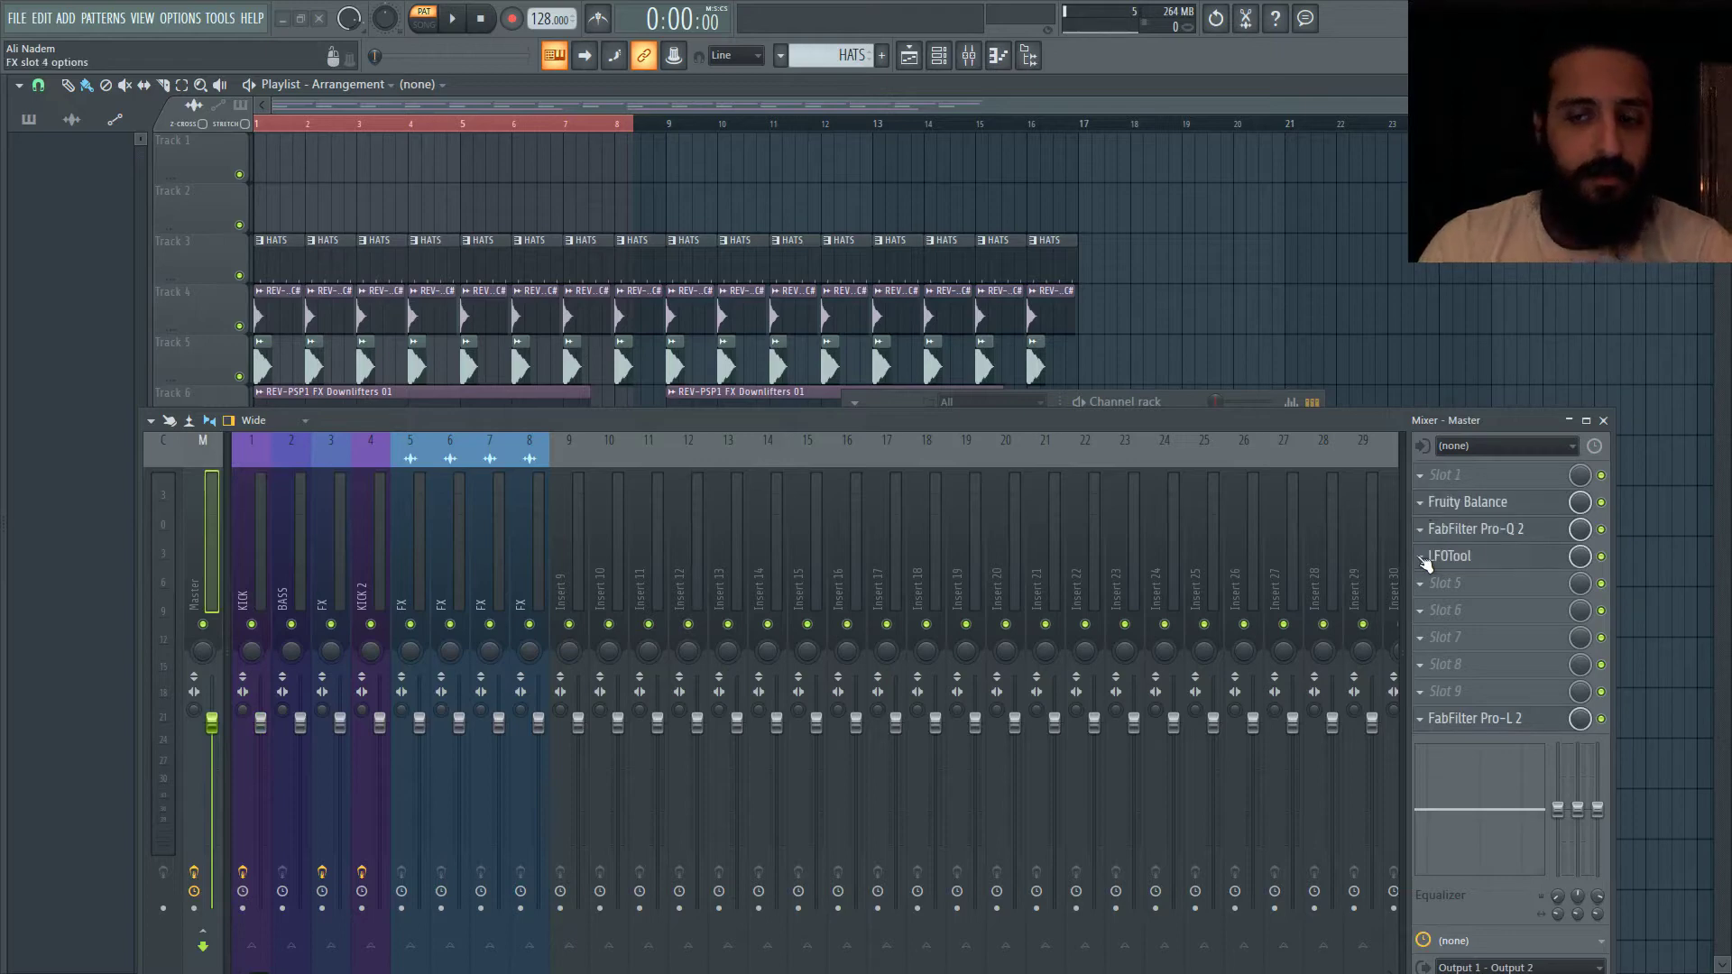